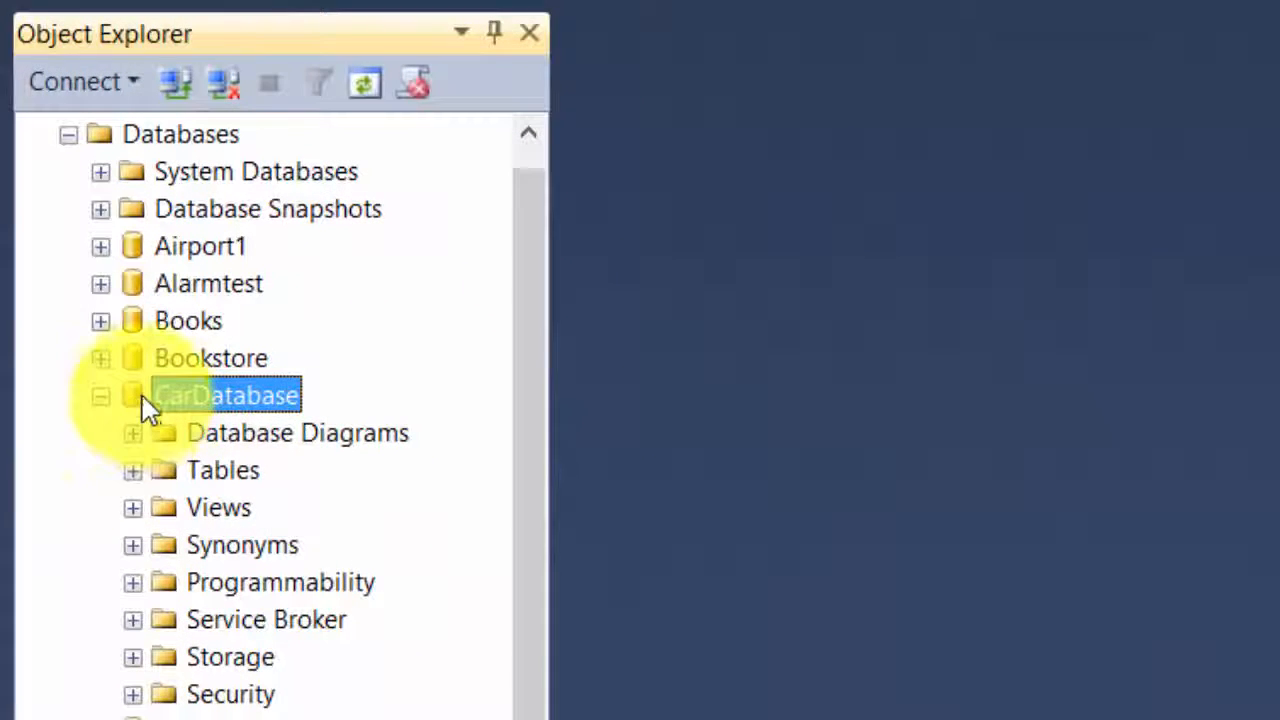
Start the data import wizard for the CarDatabase database and continue past its welcome page
click(135, 470)
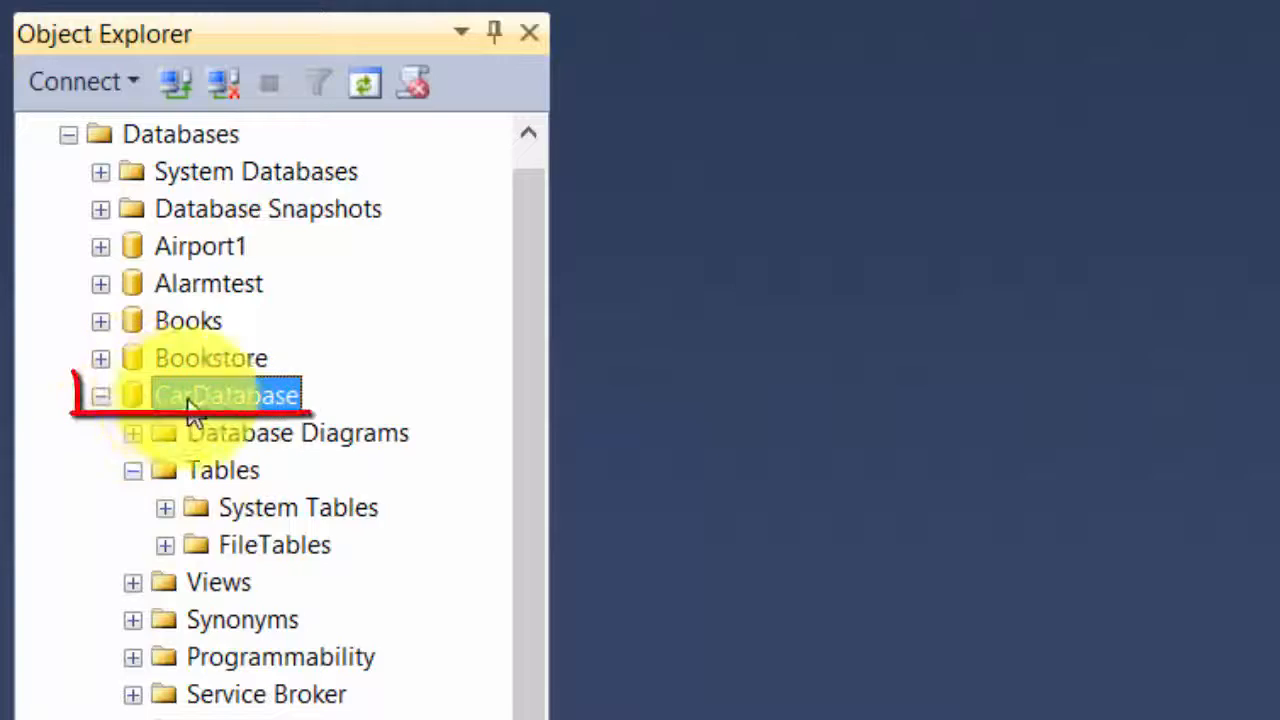
right_click(142, 408)
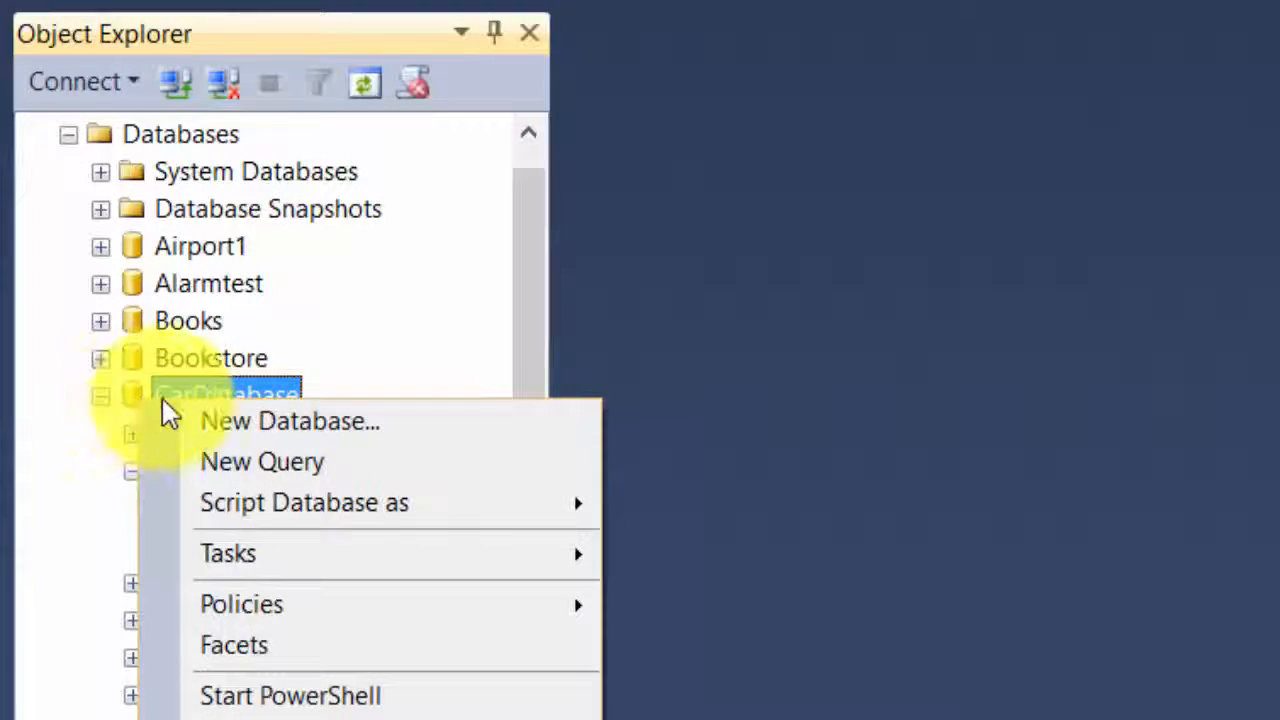
mouse_move(252, 556)
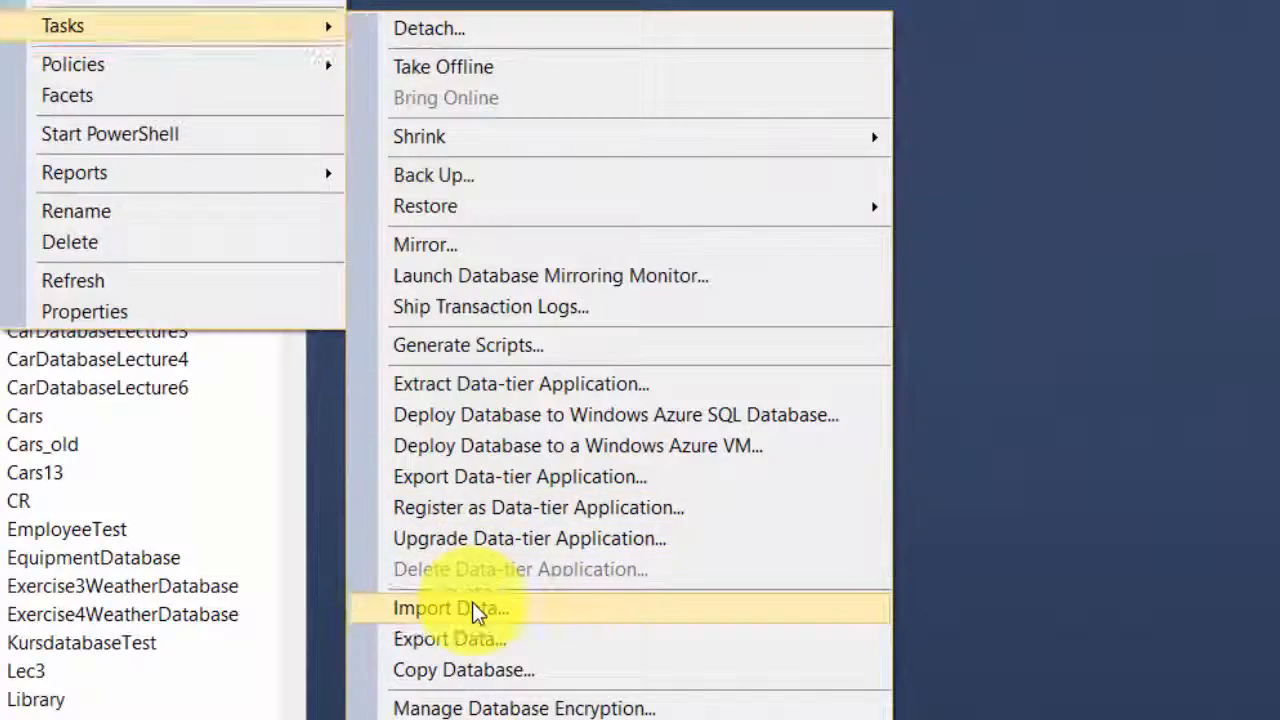
click(472, 606)
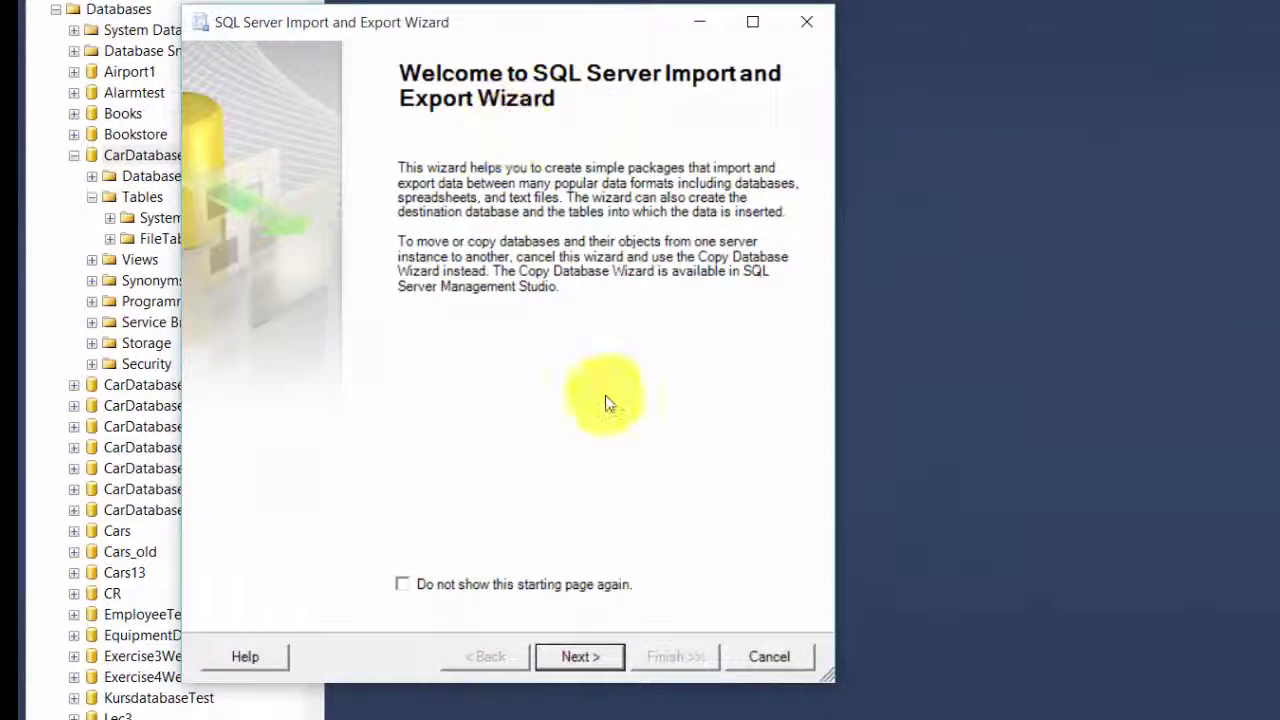
click(580, 656)
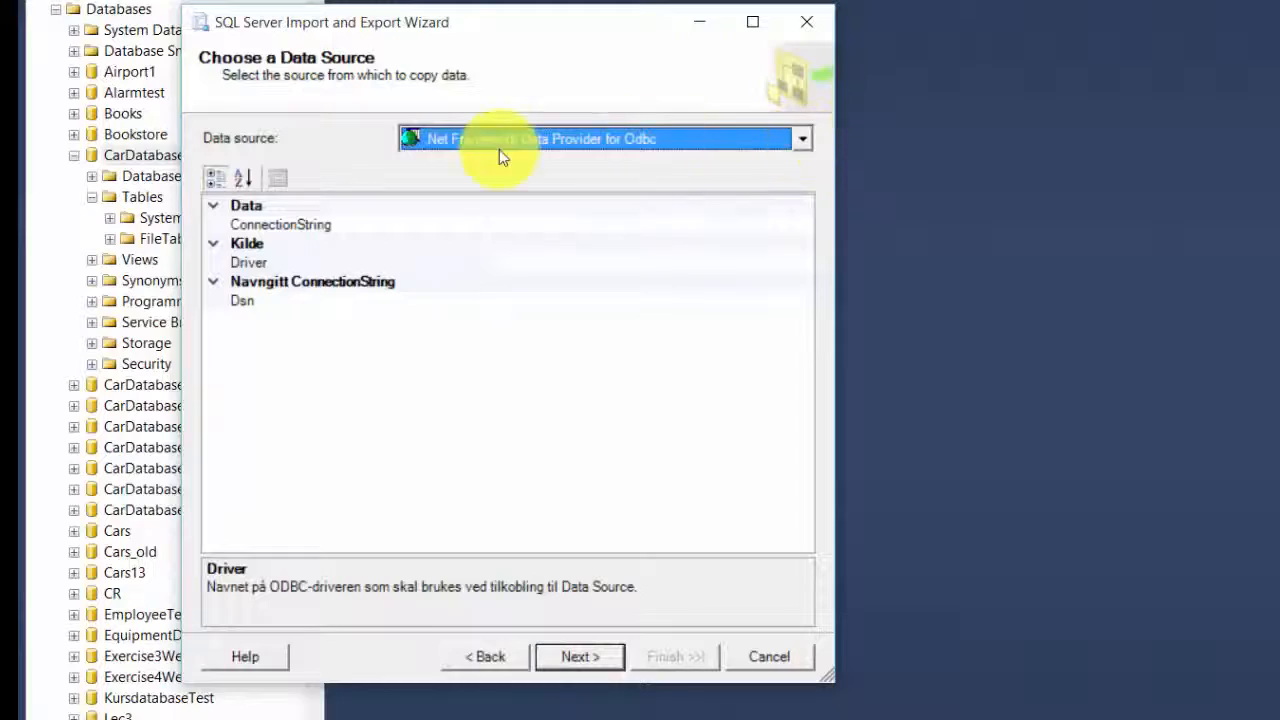
Choose Microsoft Excel as the data source for the import
click(790, 140)
drag(812, 203, 810, 230)
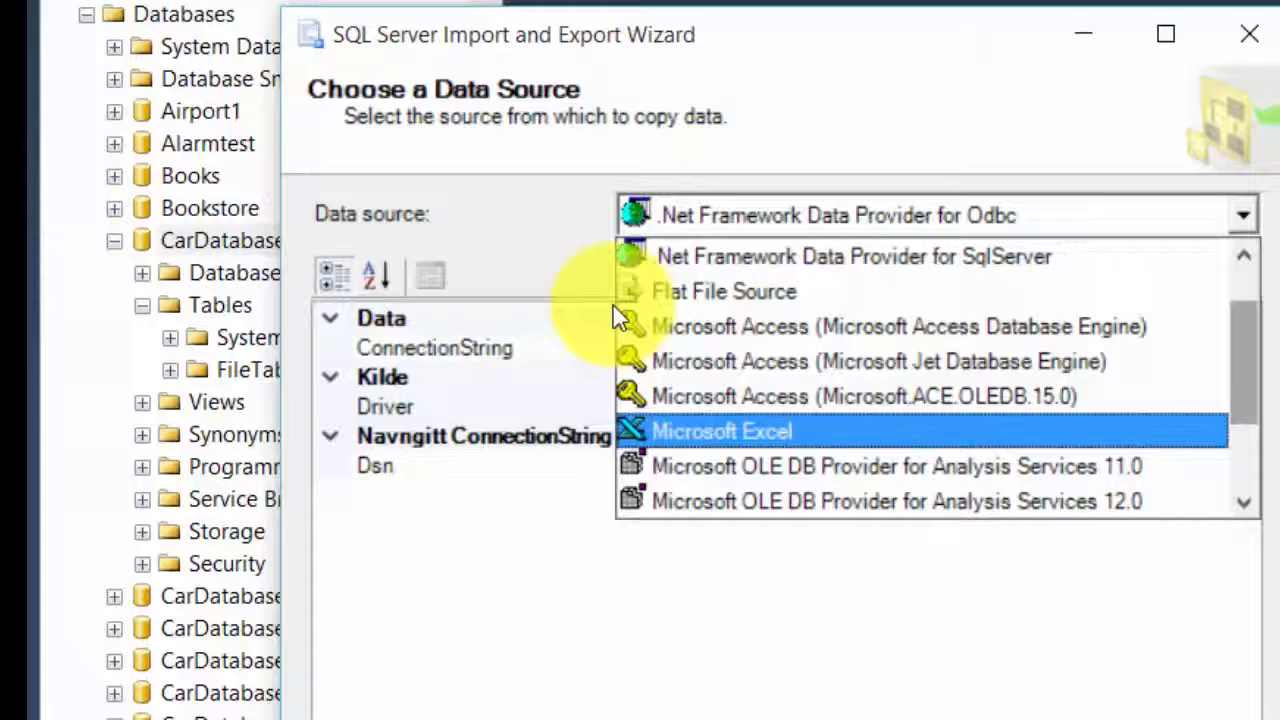
click(598, 330)
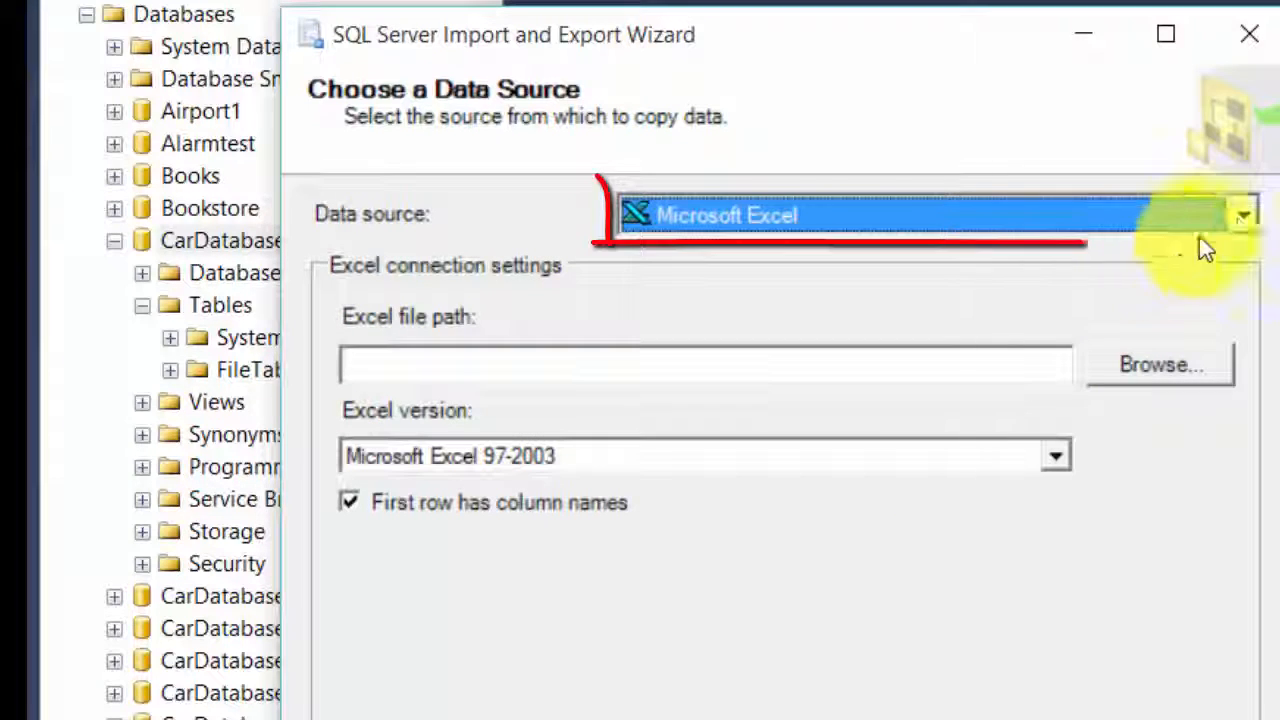
click(1244, 218)
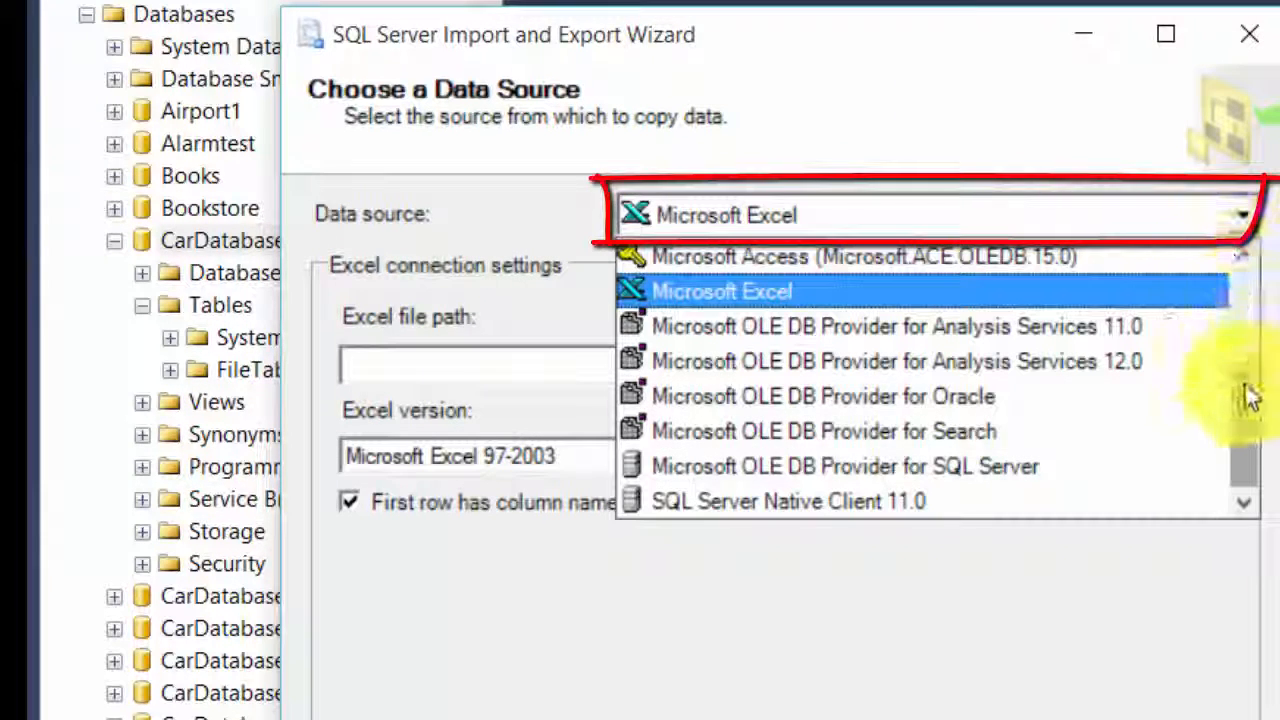
scroll(1245, 390, up, 1)
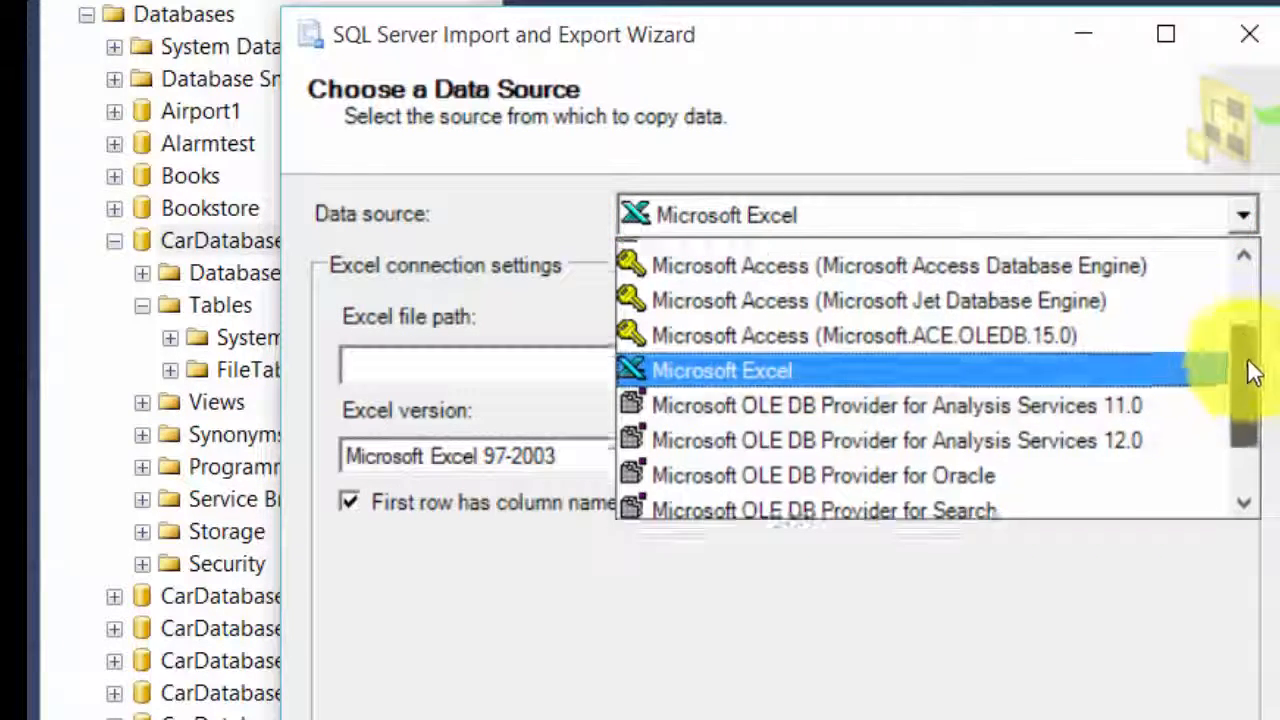
scroll(1250, 355, up, 1)
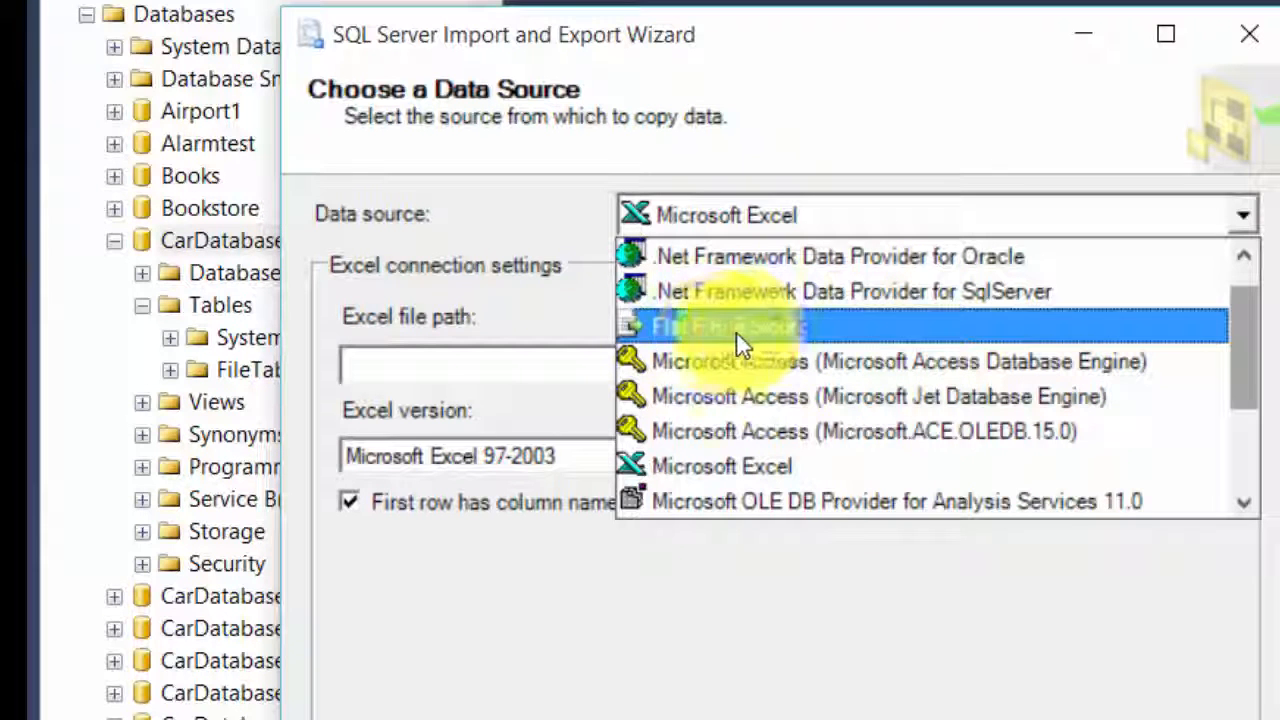
drag(1250, 352, 1246, 384)
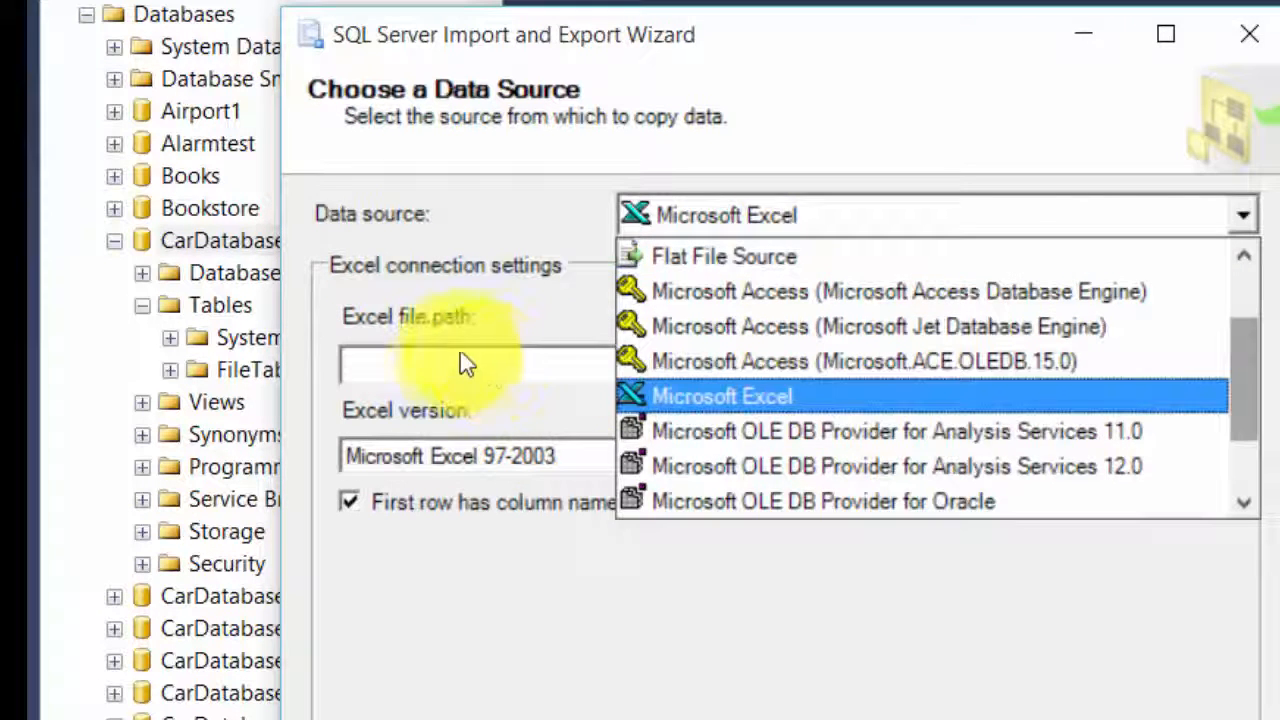
click(368, 244)
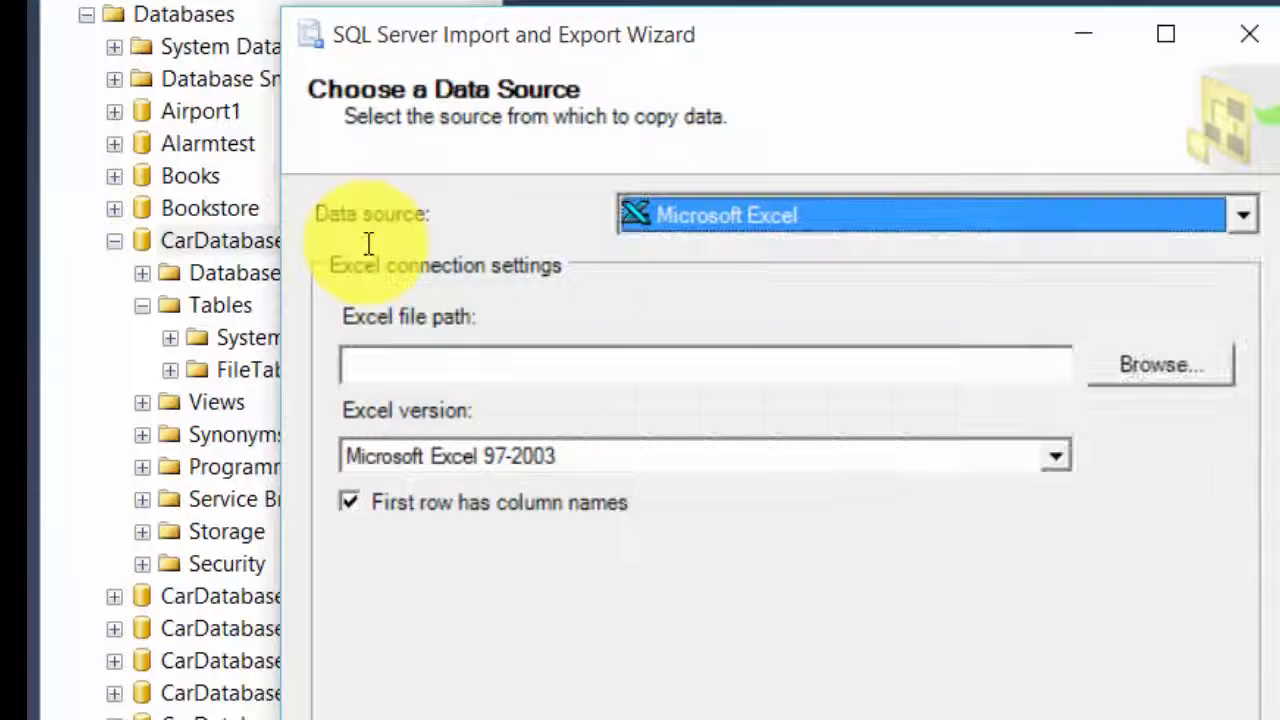
Set the Excel version to Microsoft Excel 2007, select CarDatabase.xlsx as the source file, and continue to the destination settings
click(1052, 458)
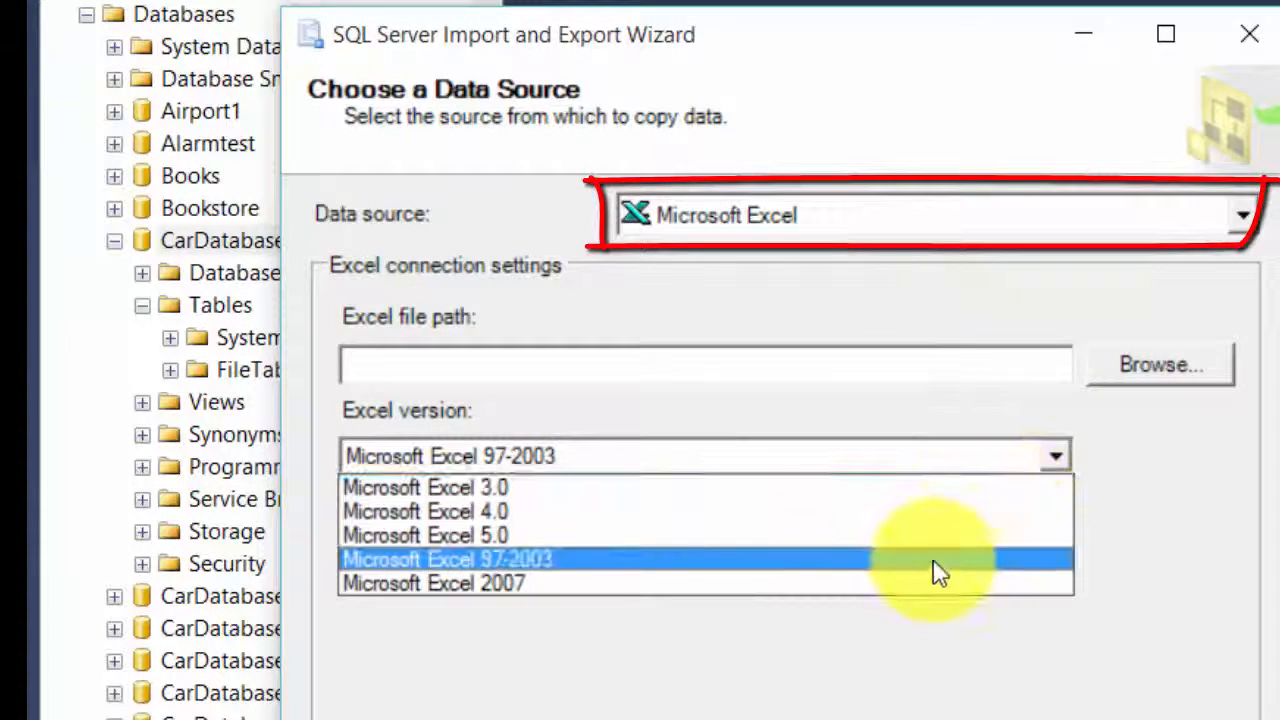
click(877, 588)
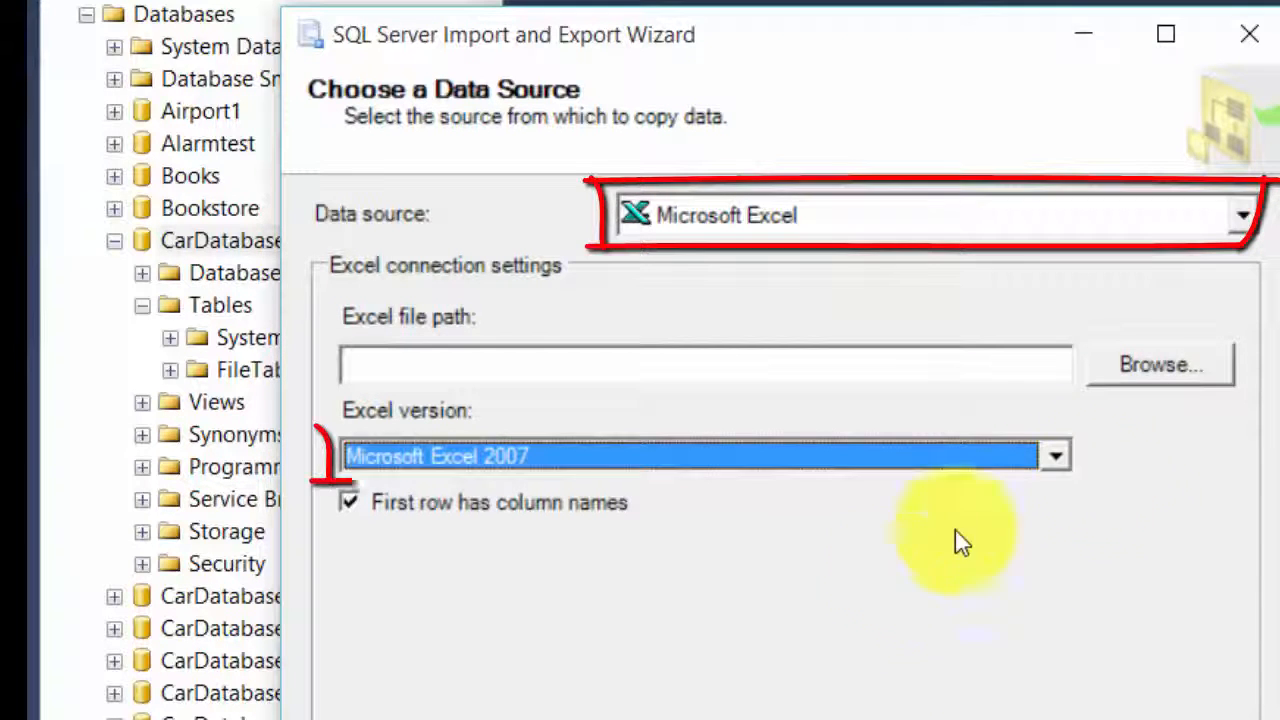
click(1164, 368)
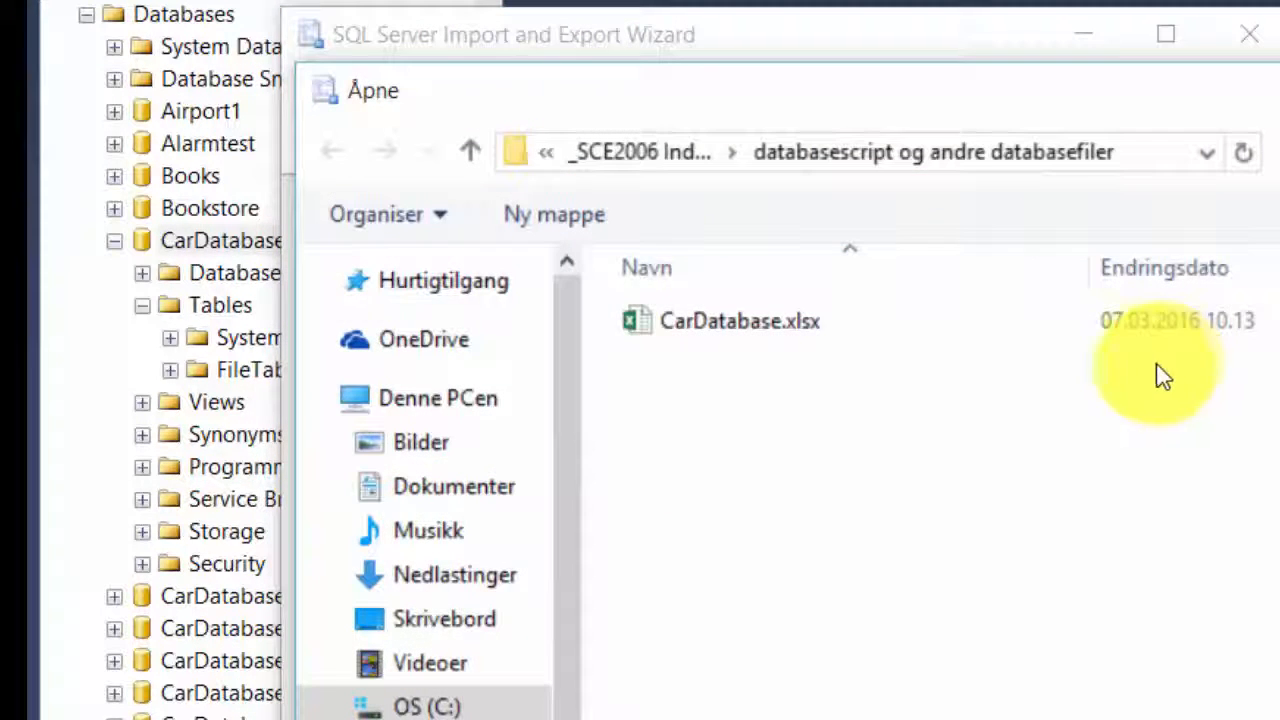
click(735, 325)
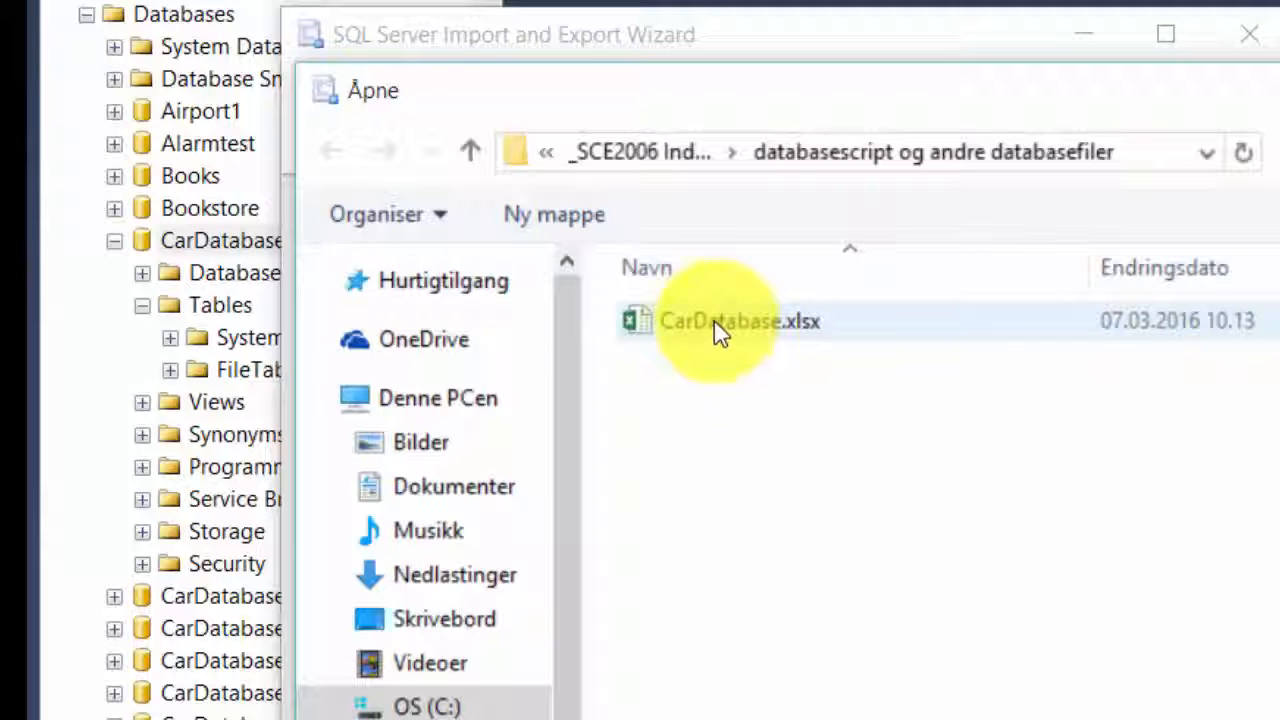
double_click(720, 328)
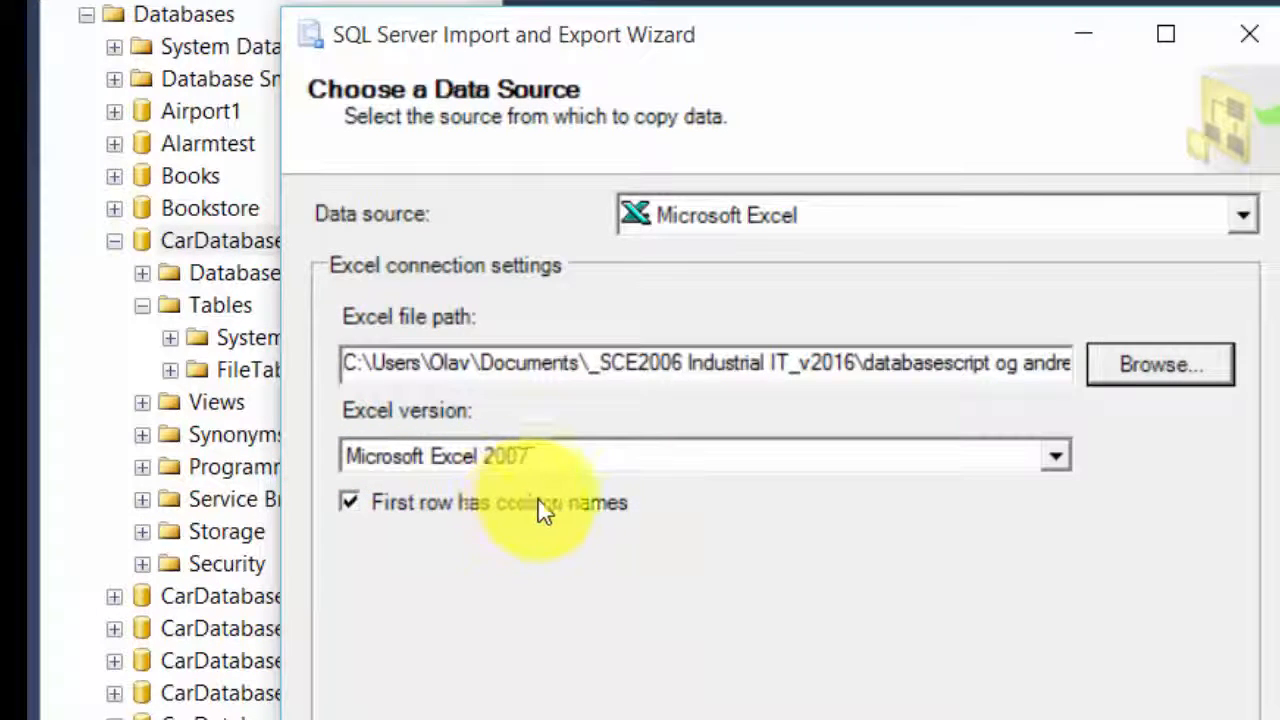
click(552, 634)
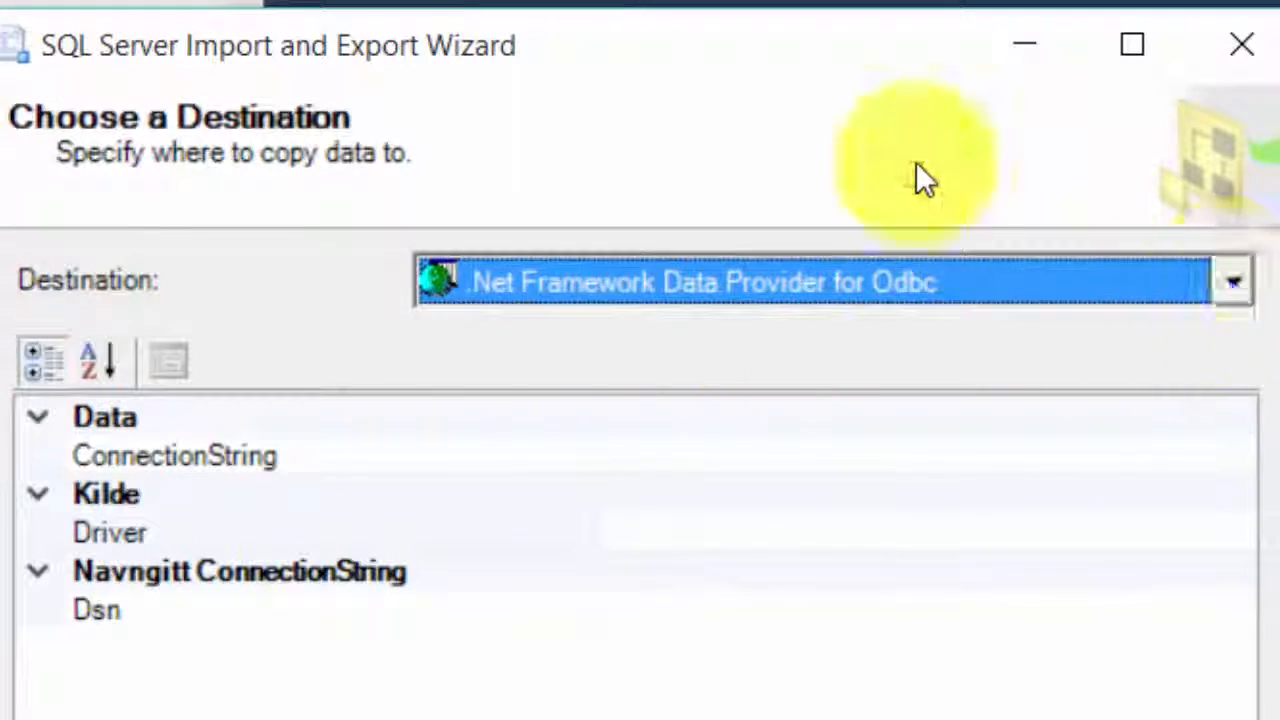
Set the destination to SQL Server Native Client 11.0 with CarDatabase as the target database, and continue
click(1233, 282)
scroll(1225, 413, down, 2)
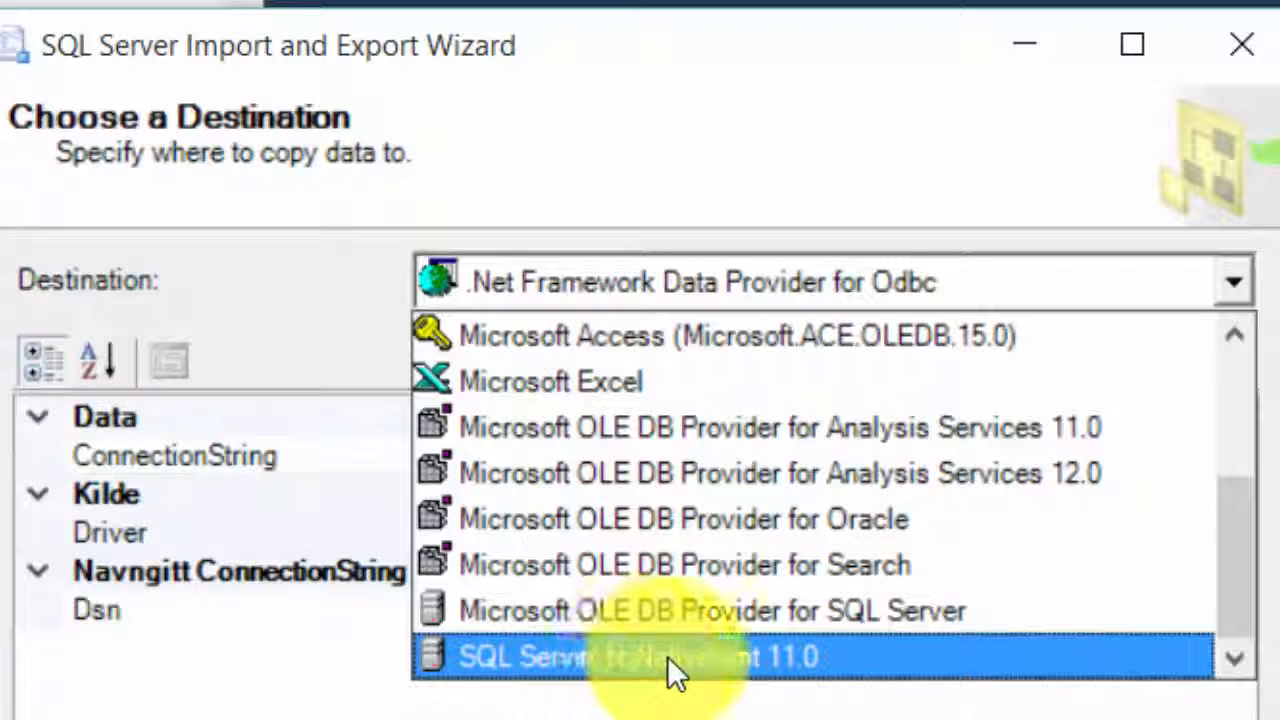
click(637, 656)
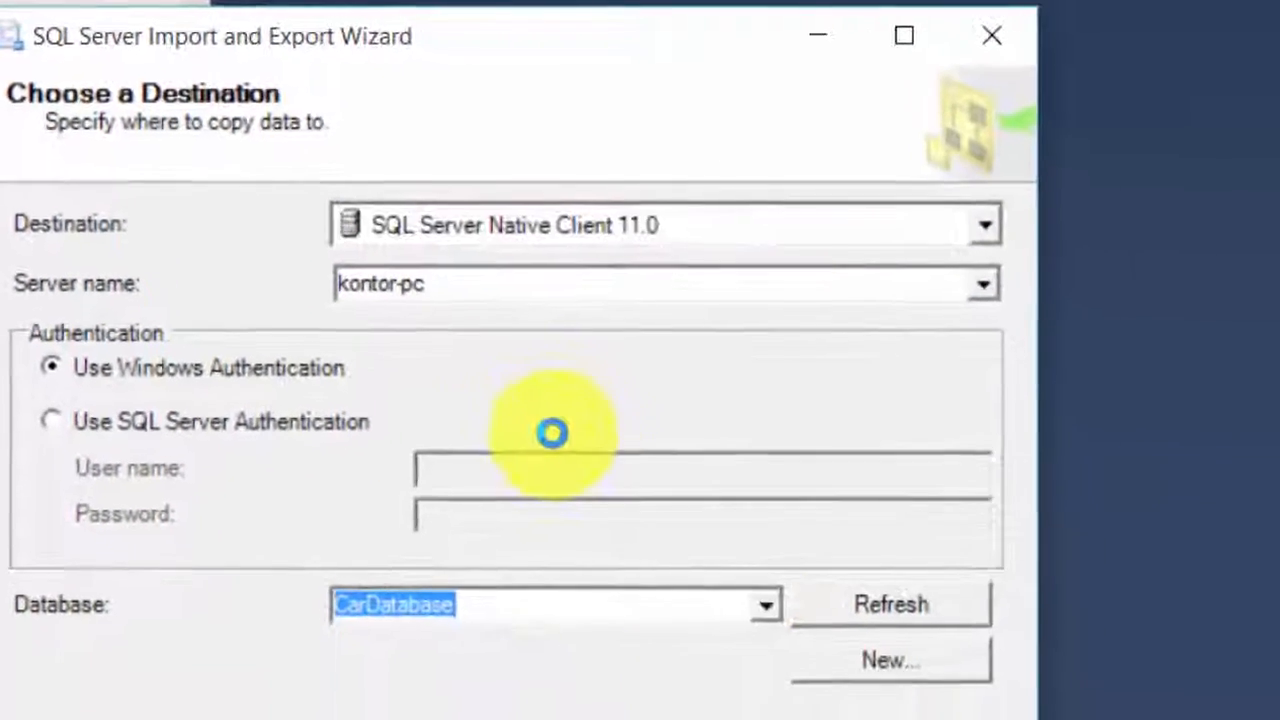
click(959, 719)
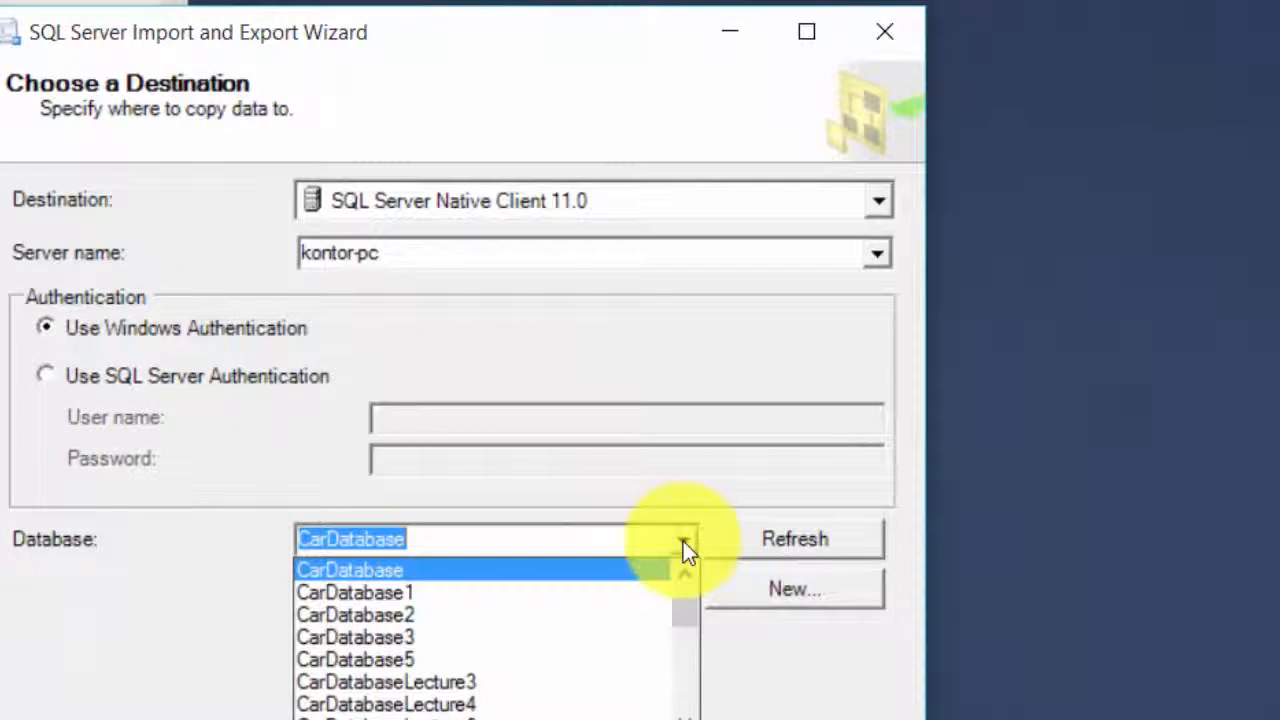
click(495, 389)
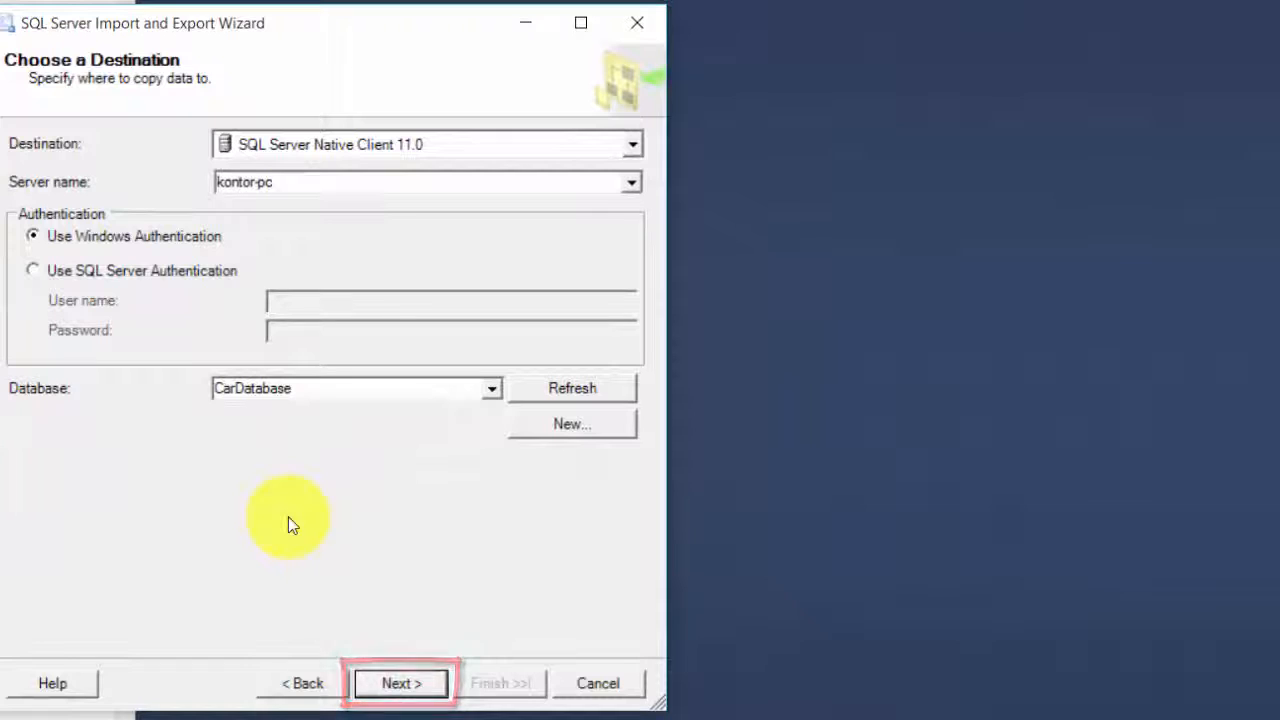
click(405, 684)
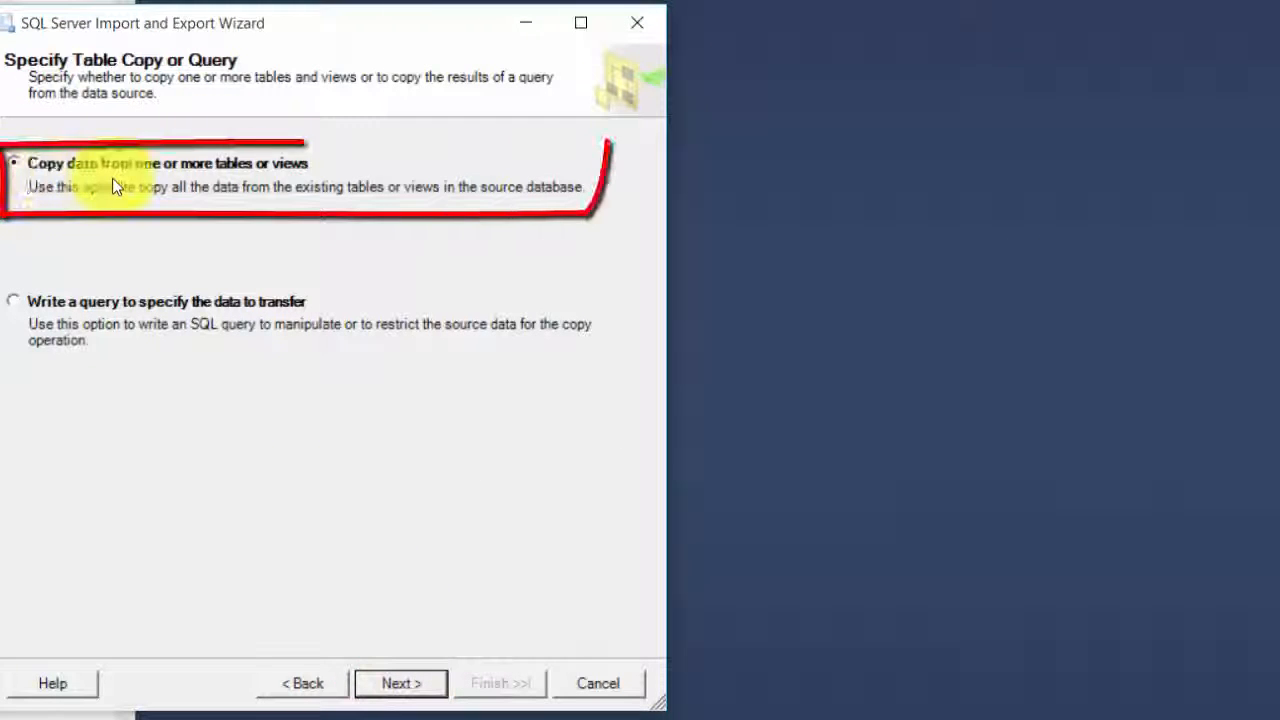
Copy data from tables or views, selecting the CAR$ sheet and naming its destination table [dbo].[CAR]
click(392, 680)
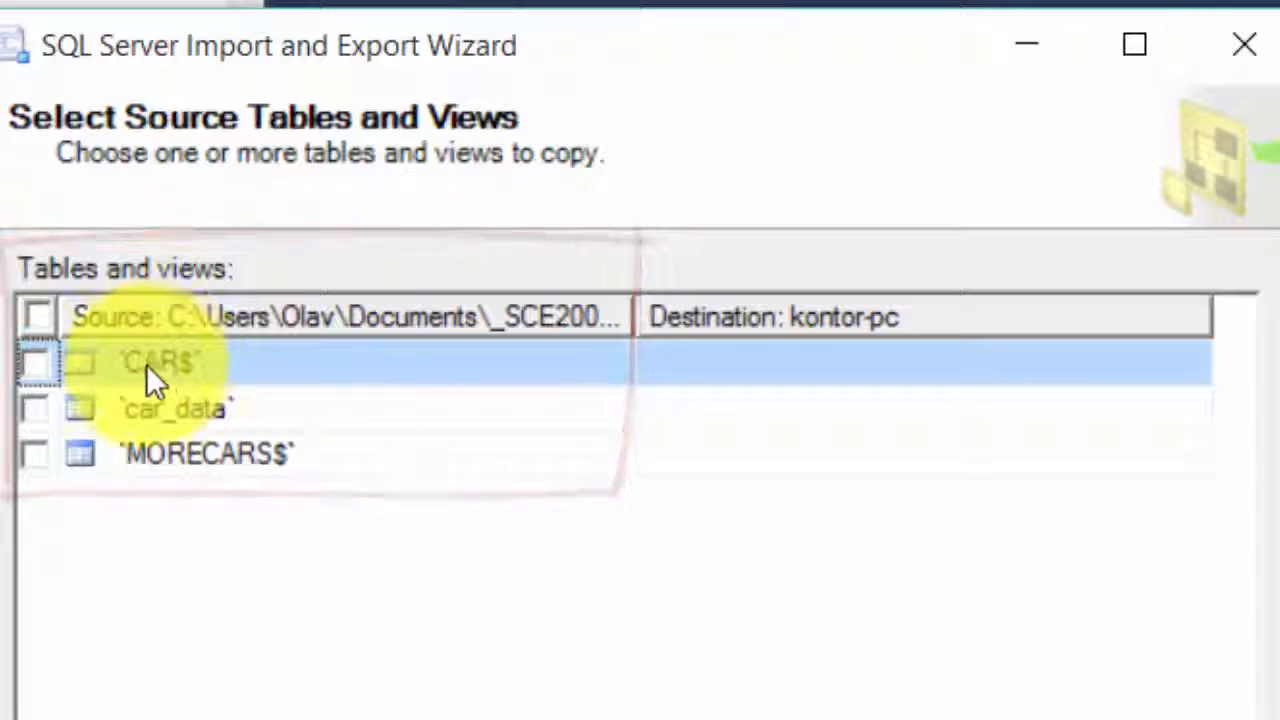
click(35, 364)
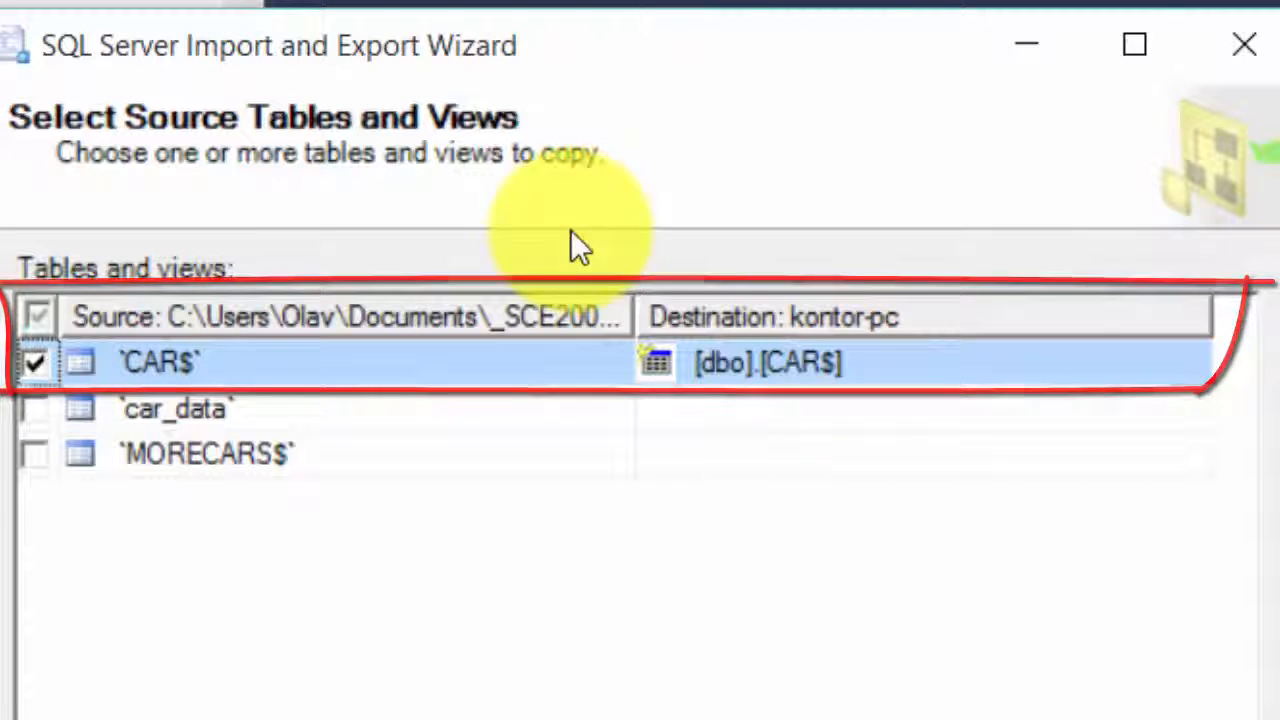
click(808, 363)
click(810, 365)
drag(546, 372, 571, 376)
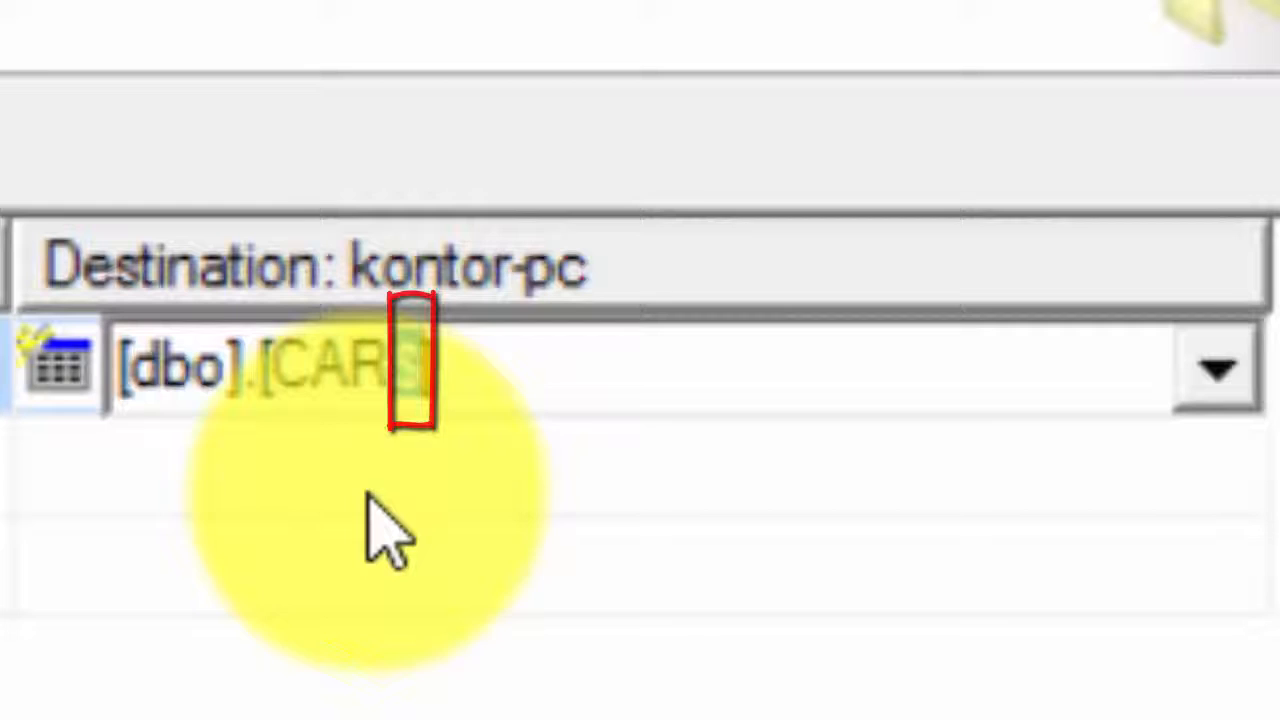
key(Delete)
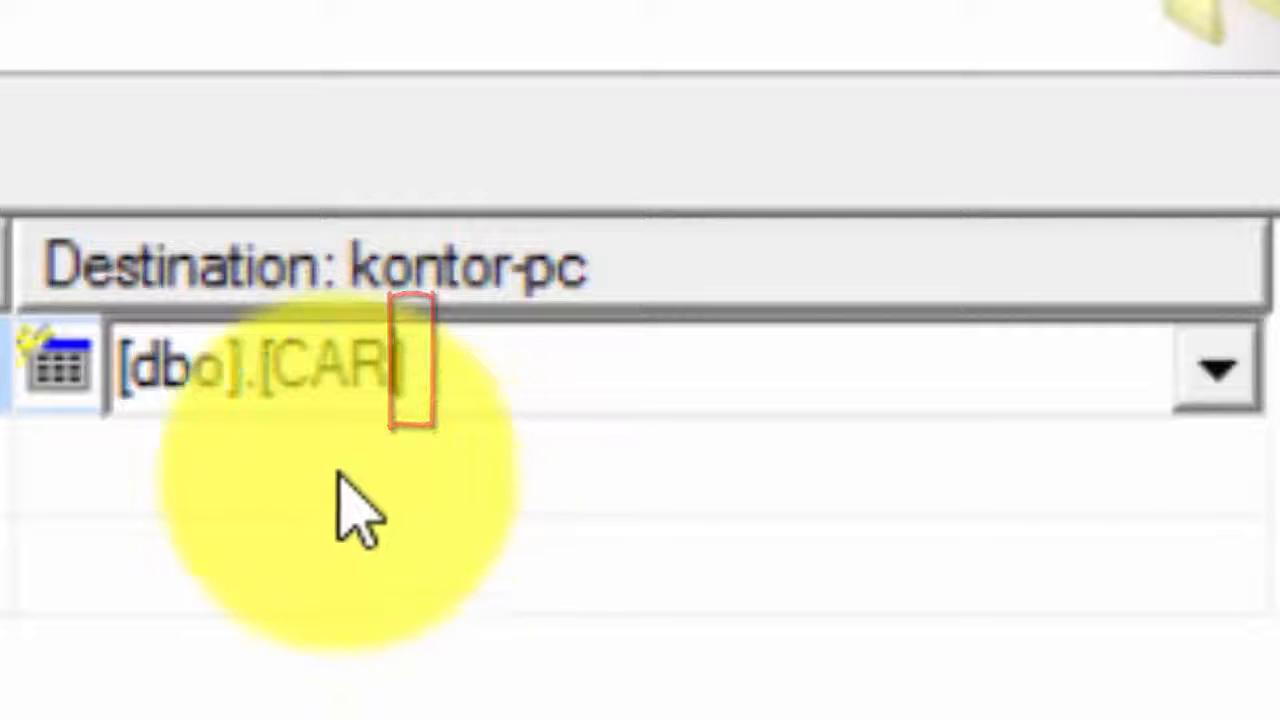
double_click(371, 368)
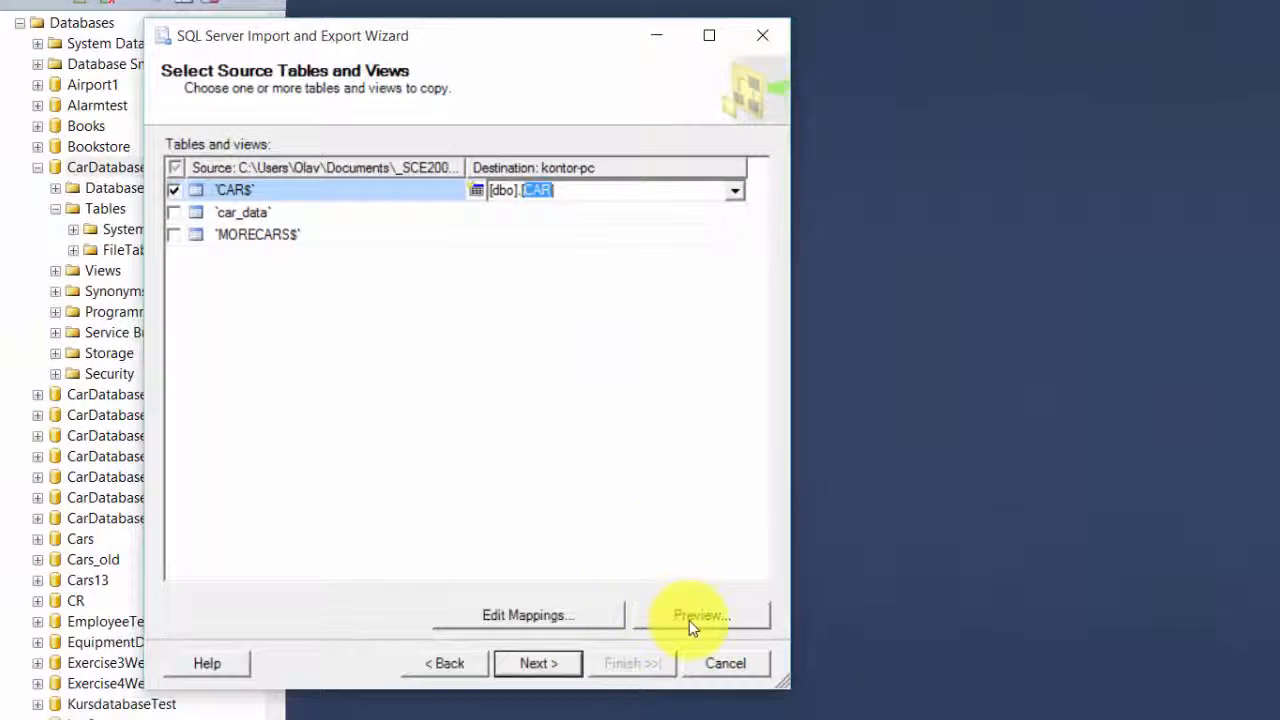
Preview the CAR$ source data, and run the import immediately through to closing the wizard
click(689, 620)
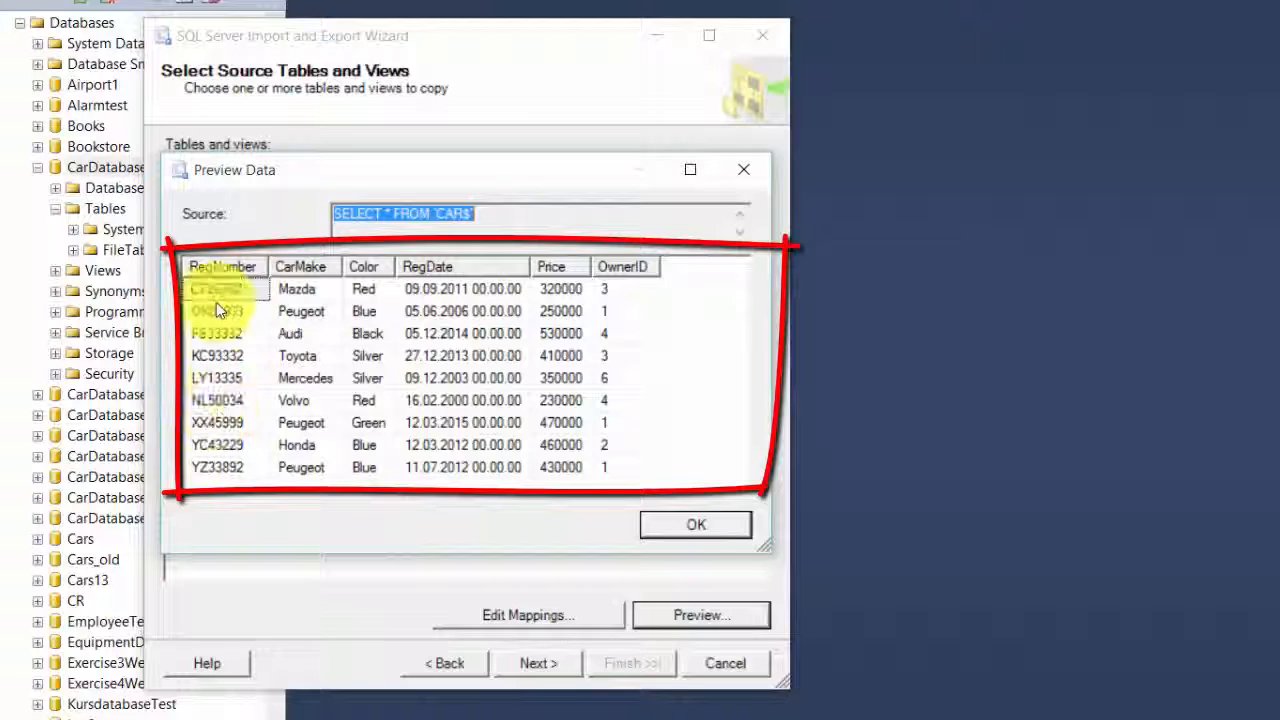
click(680, 524)
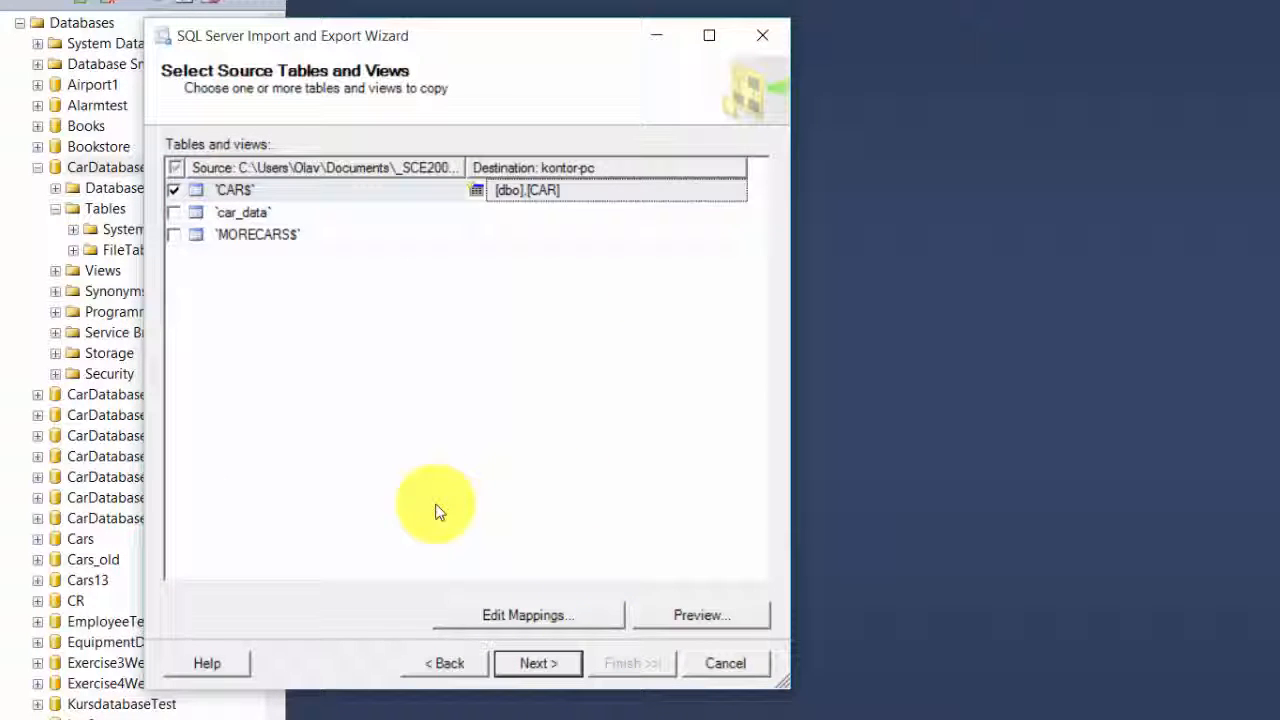
click(549, 665)
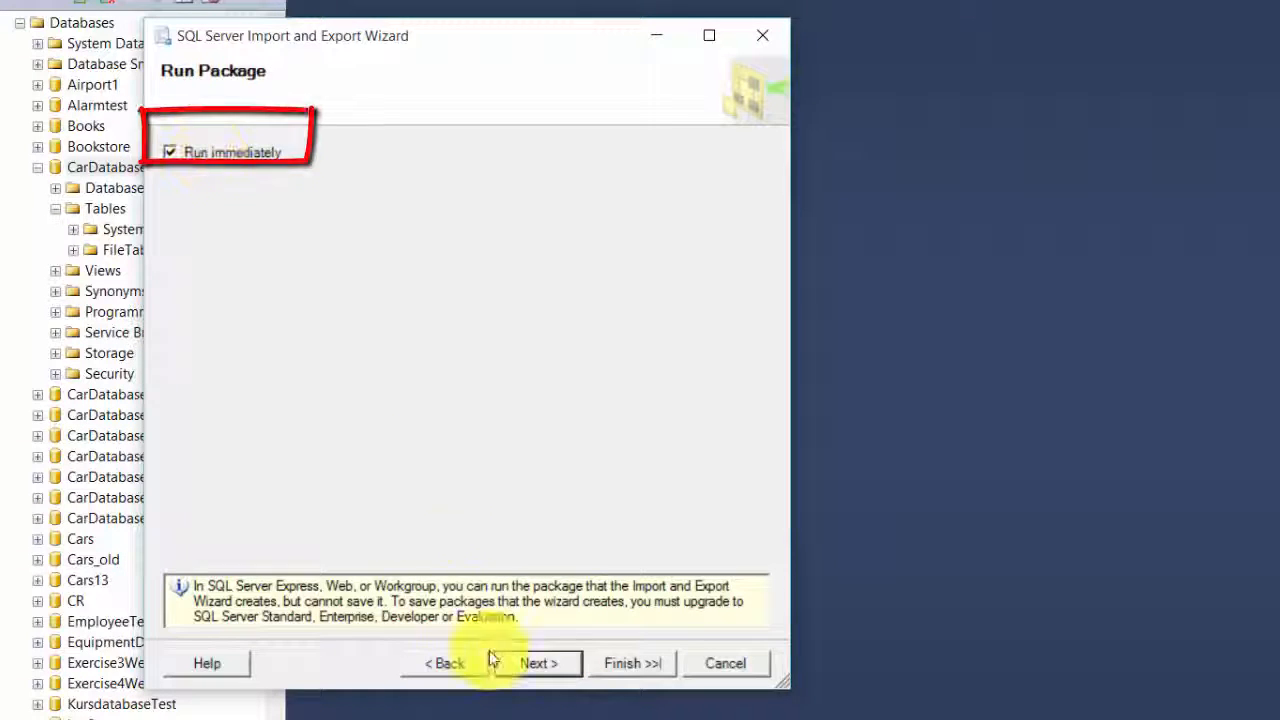
click(530, 663)
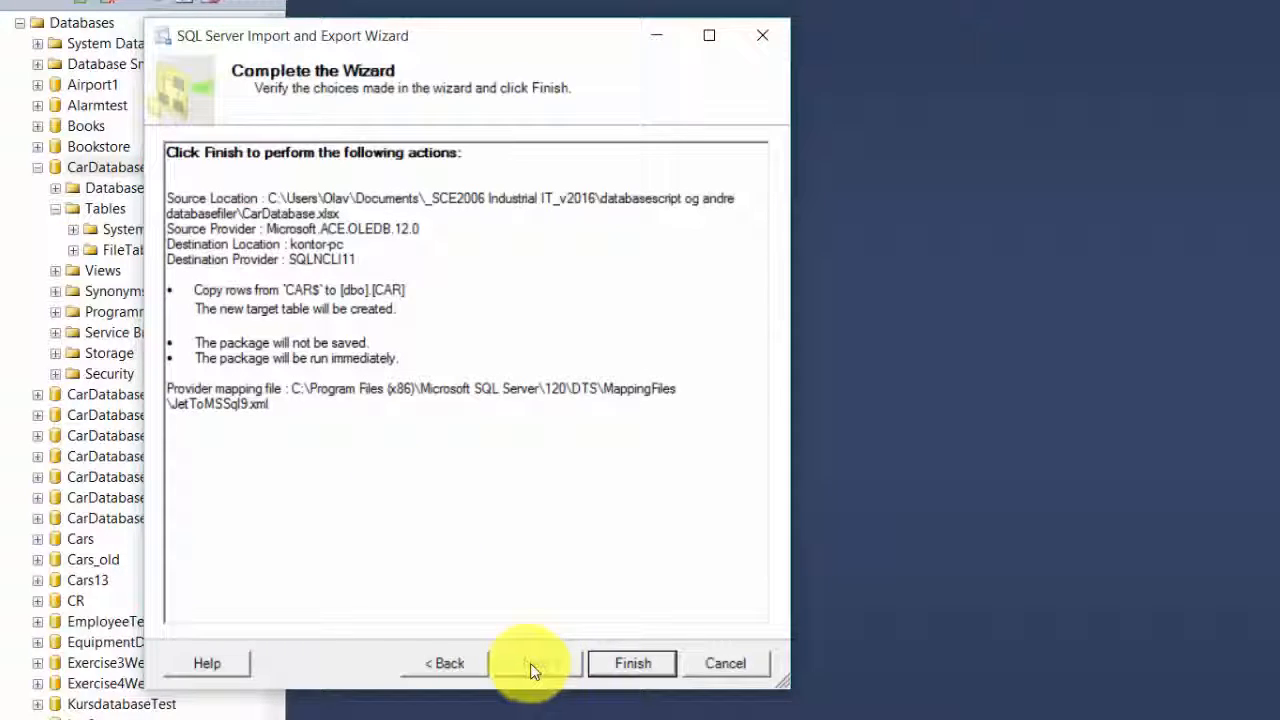
click(634, 667)
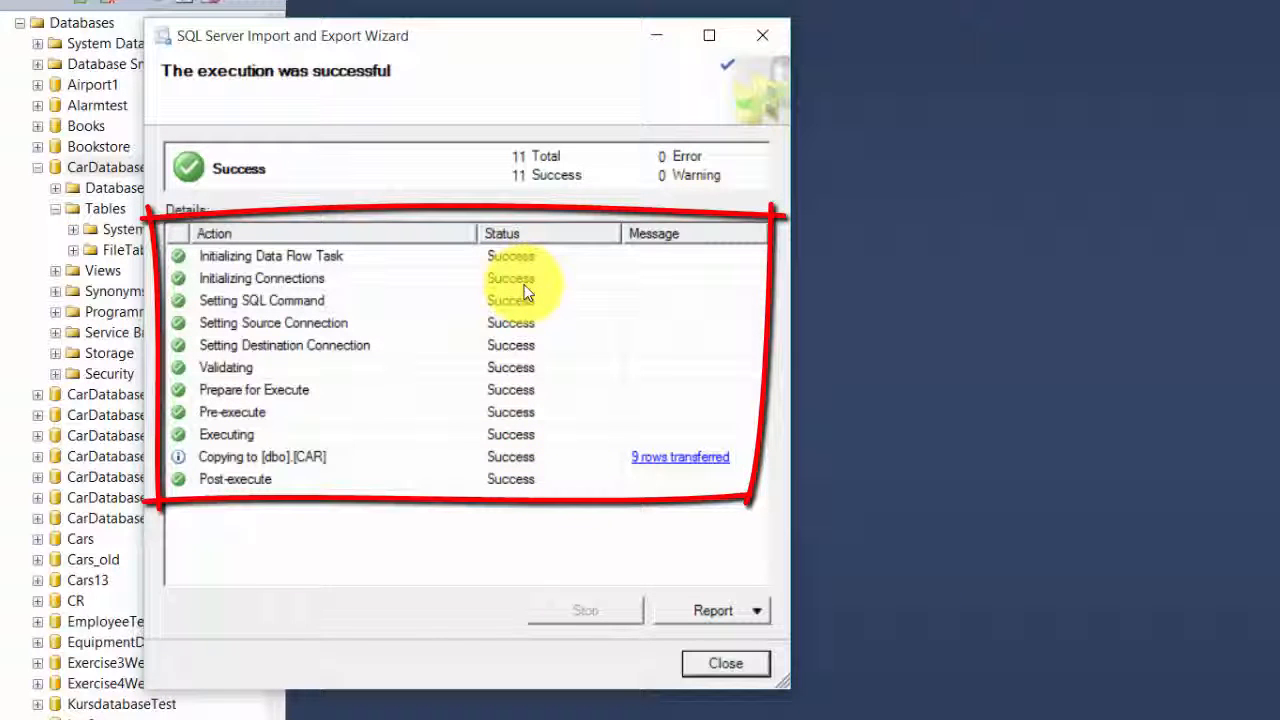
click(716, 664)
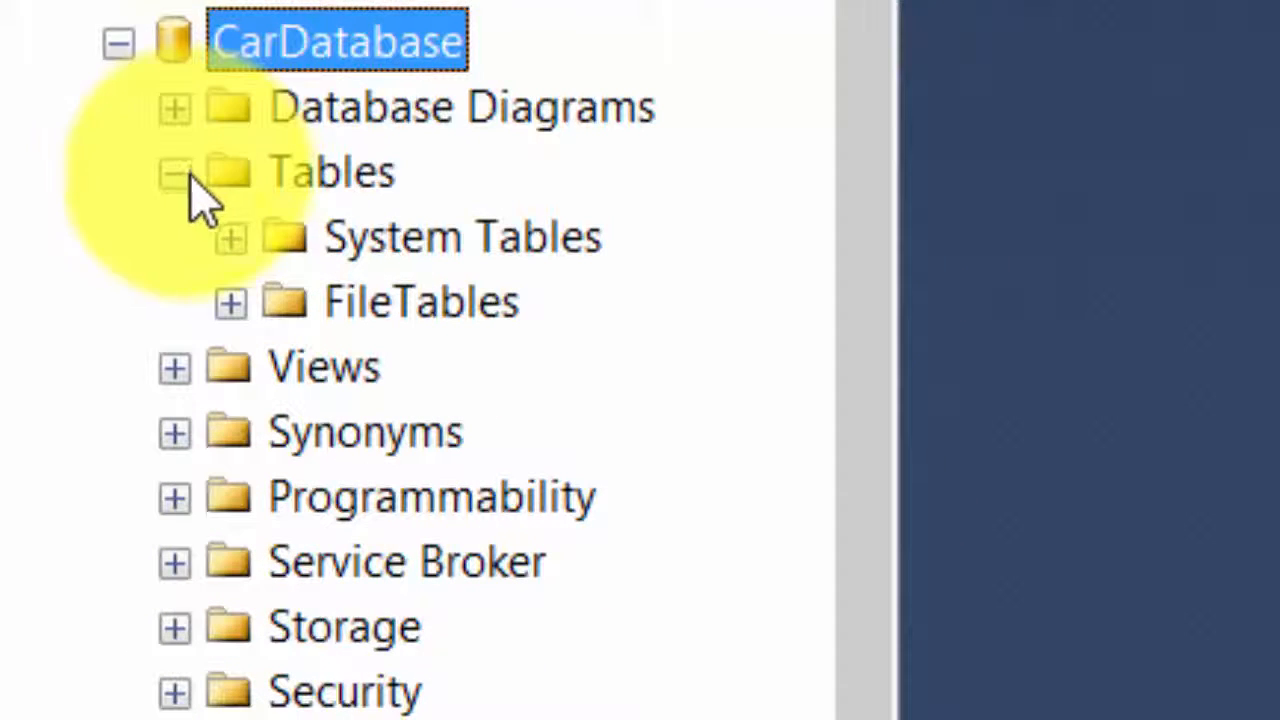
Refresh the Tables folder of CarDatabase and query the top 1000 rows of the dbo.CAR table
click(250, 175)
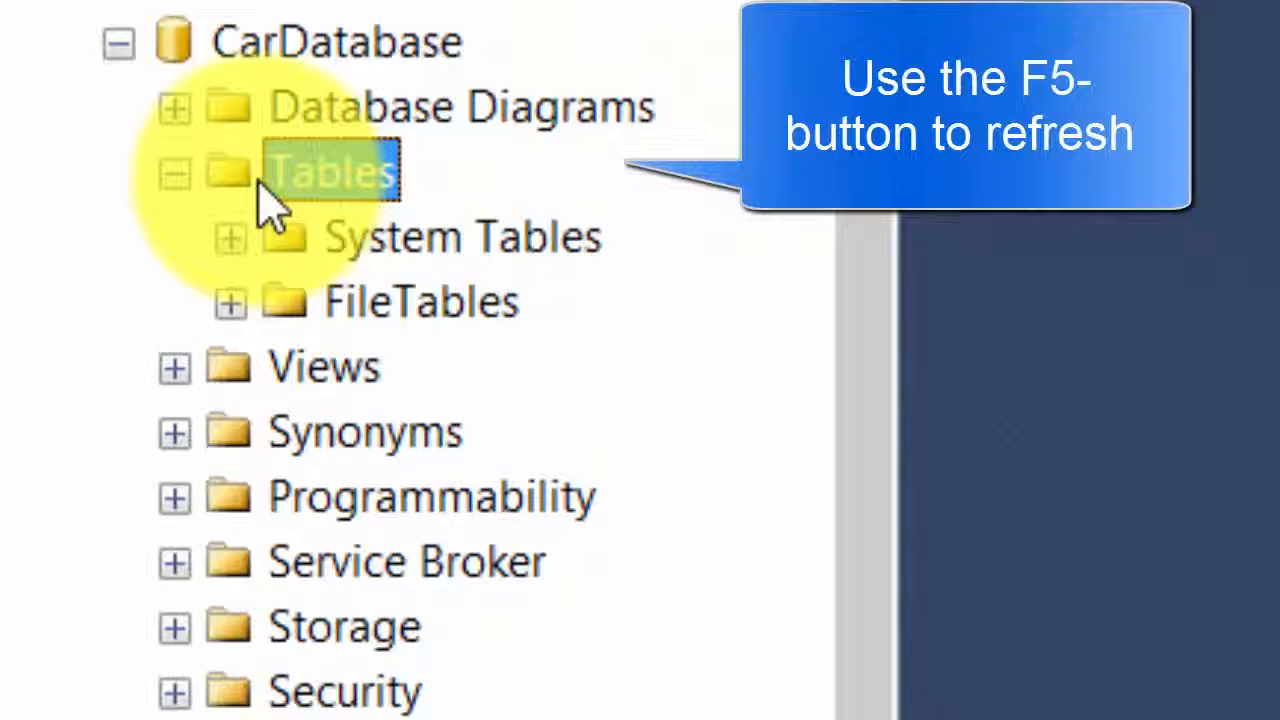
key(F5)
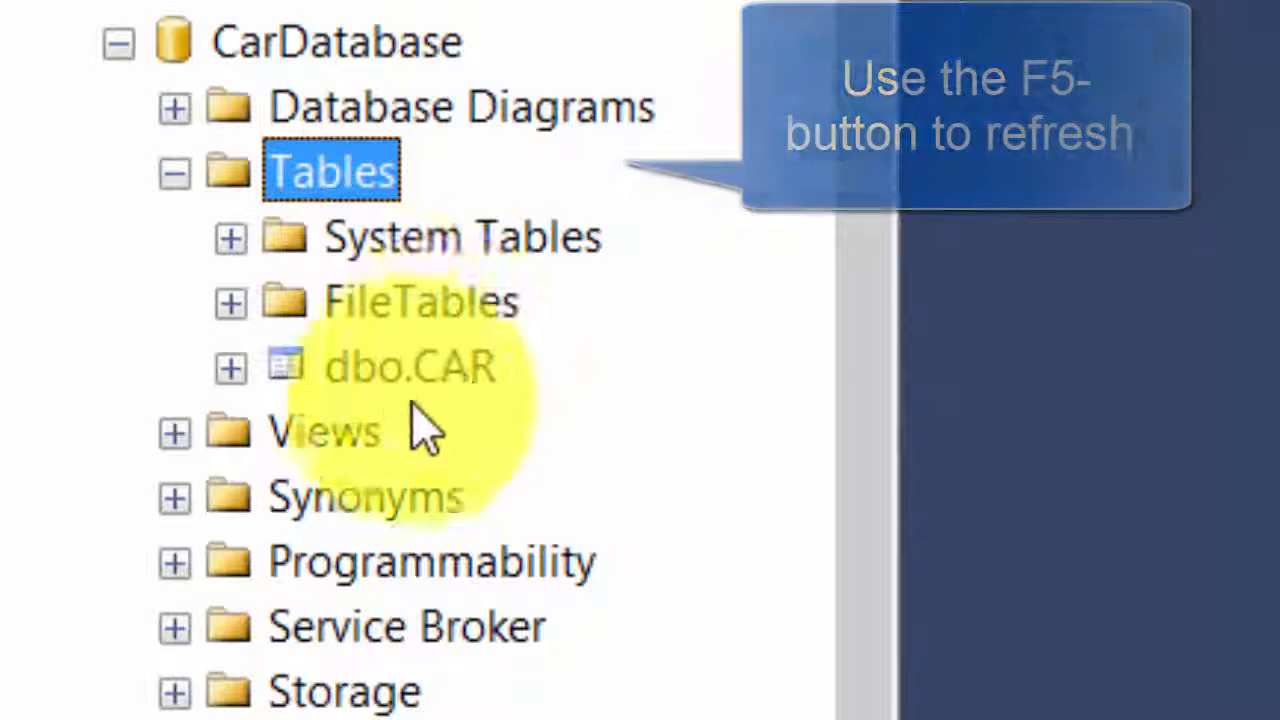
click(300, 383)
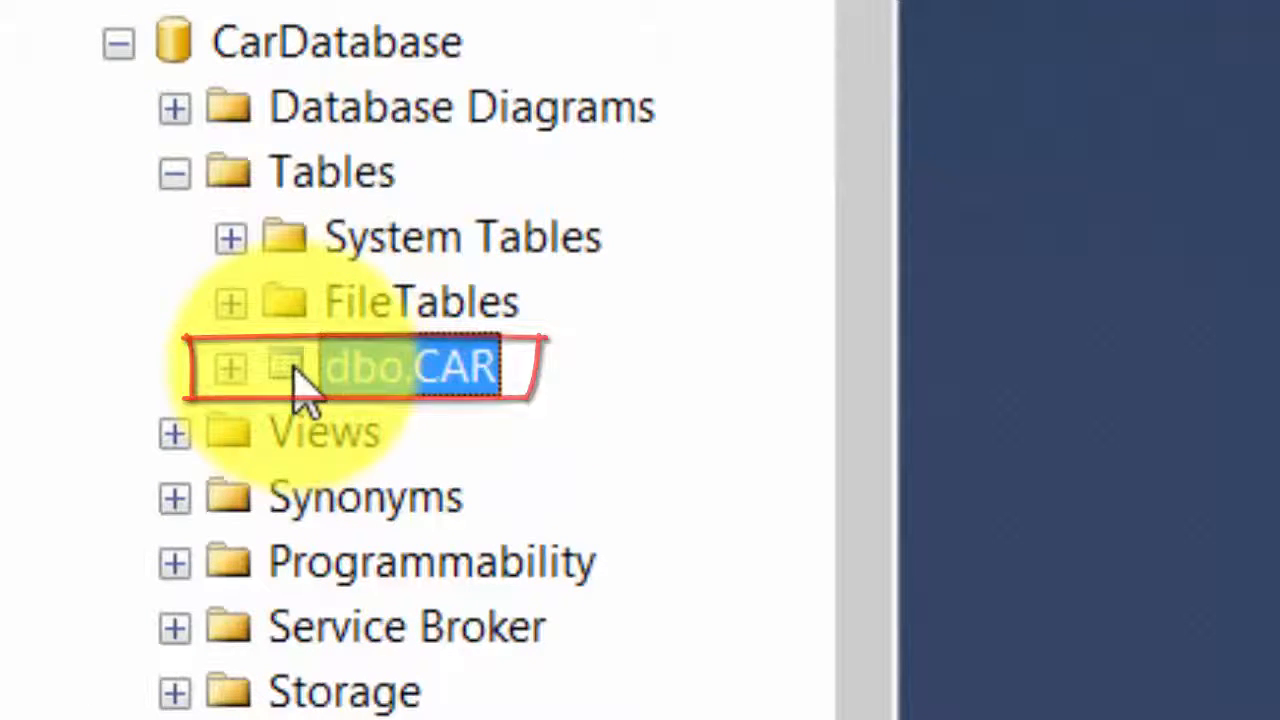
right_click(300, 383)
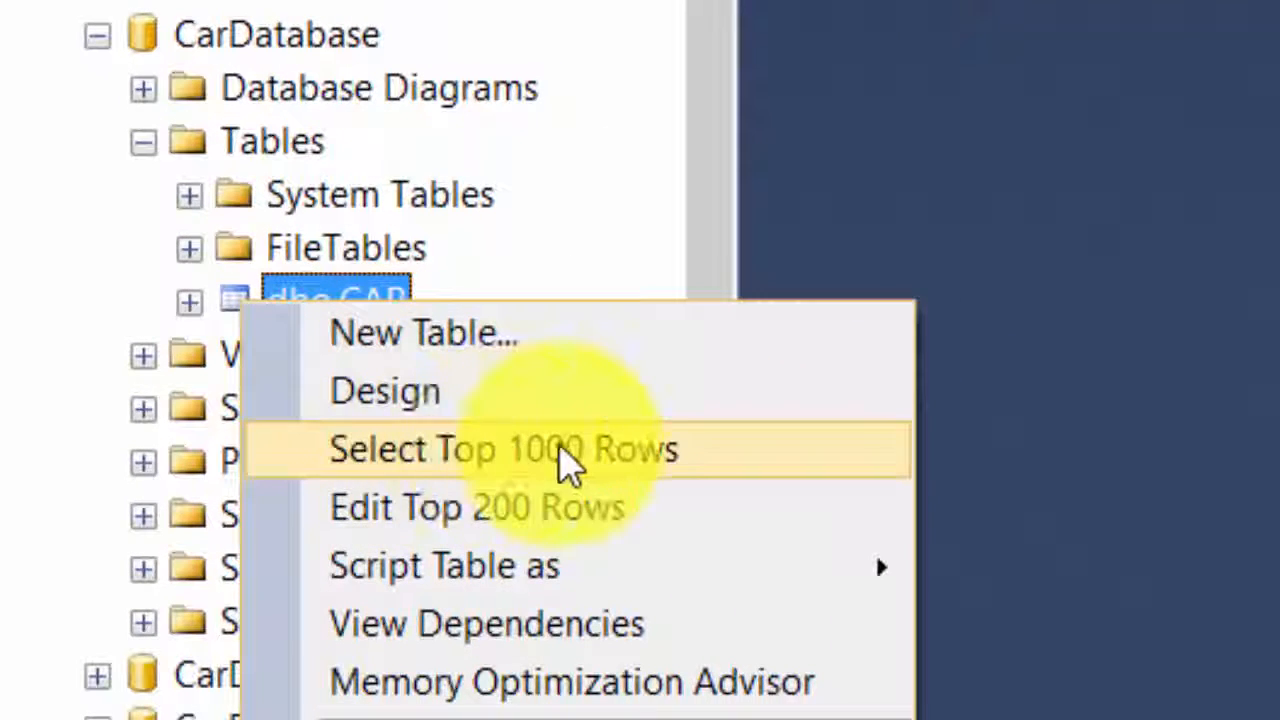
click(568, 462)
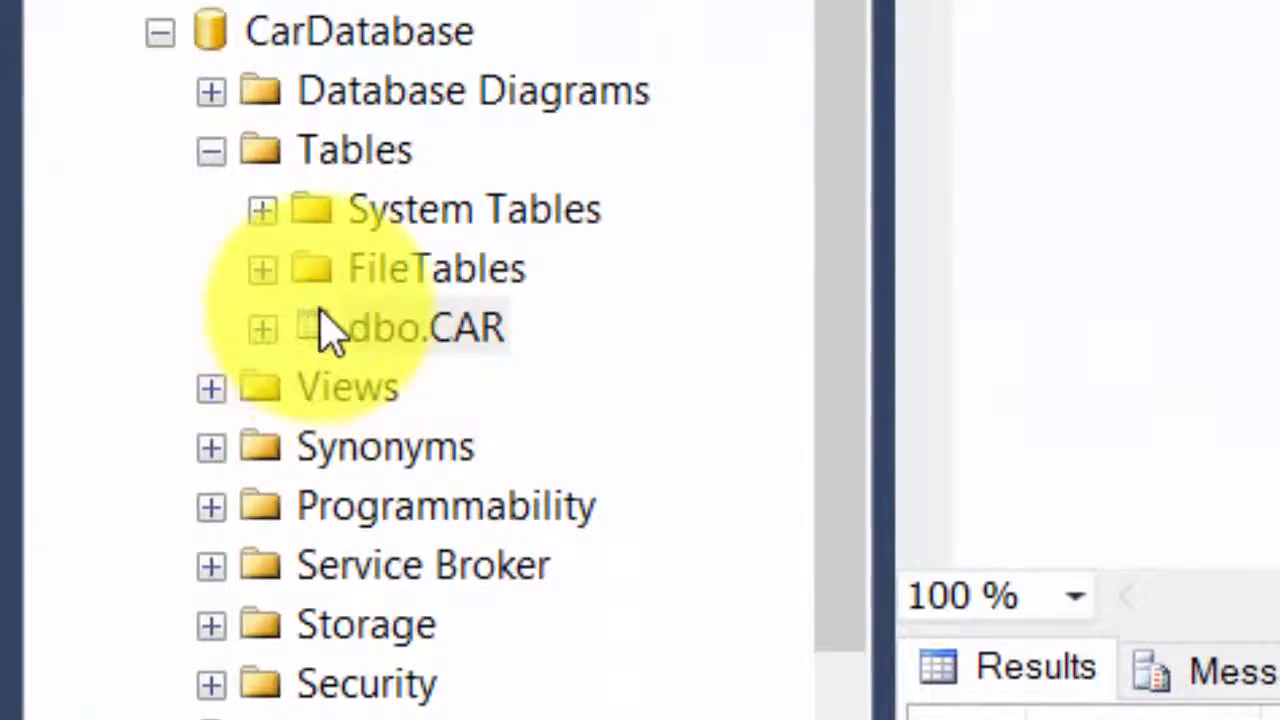
Start the Import Data wizard for CarDatabase and continue past its welcome page
click(210, 33)
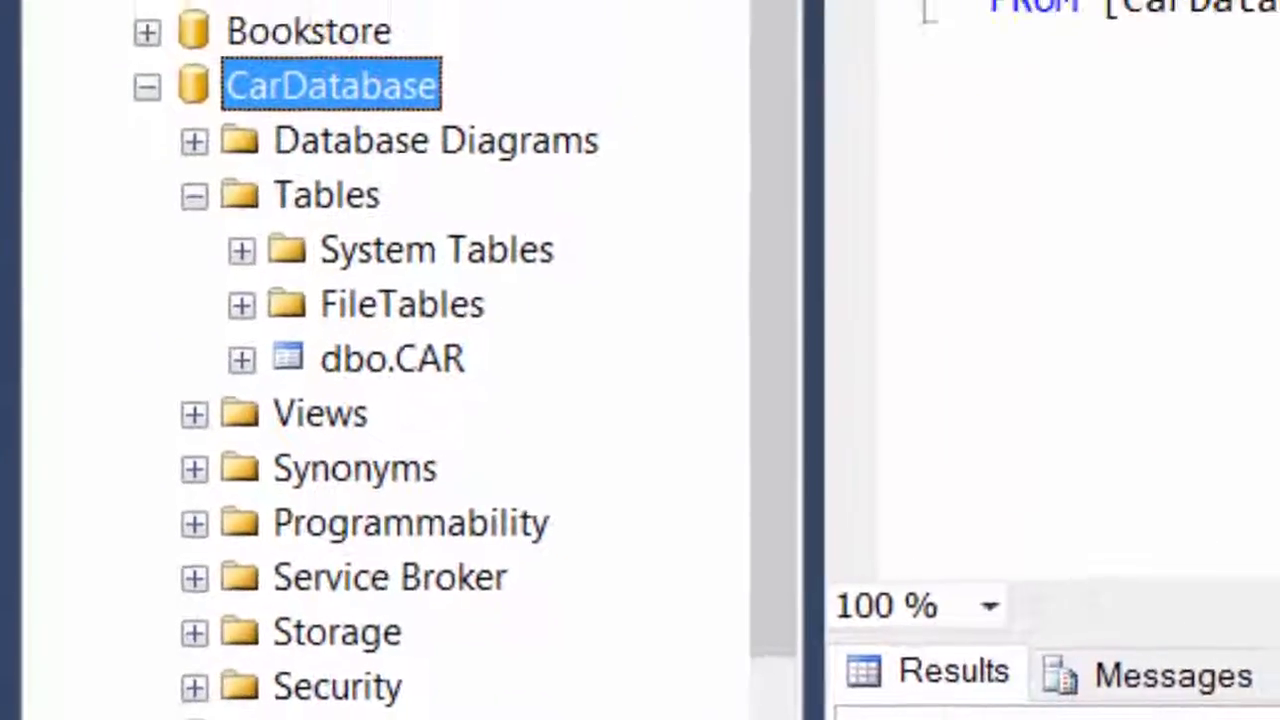
right_click(172, 188)
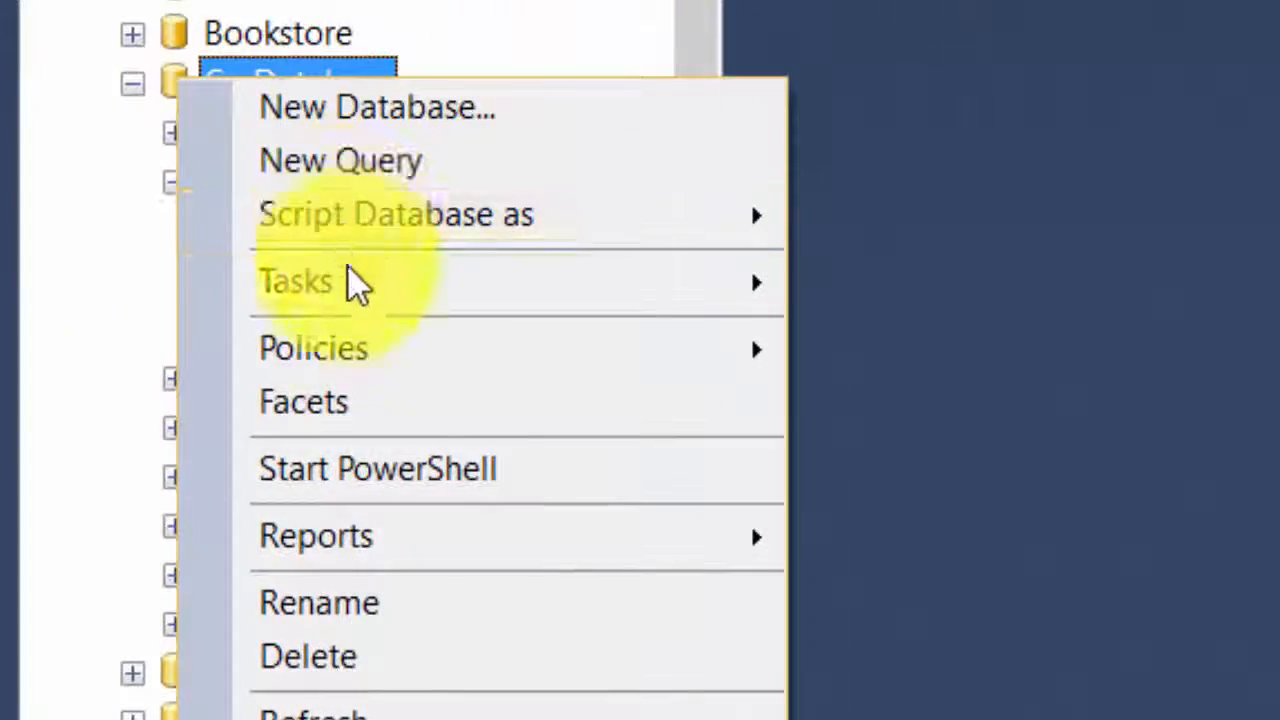
mouse_move(747, 295)
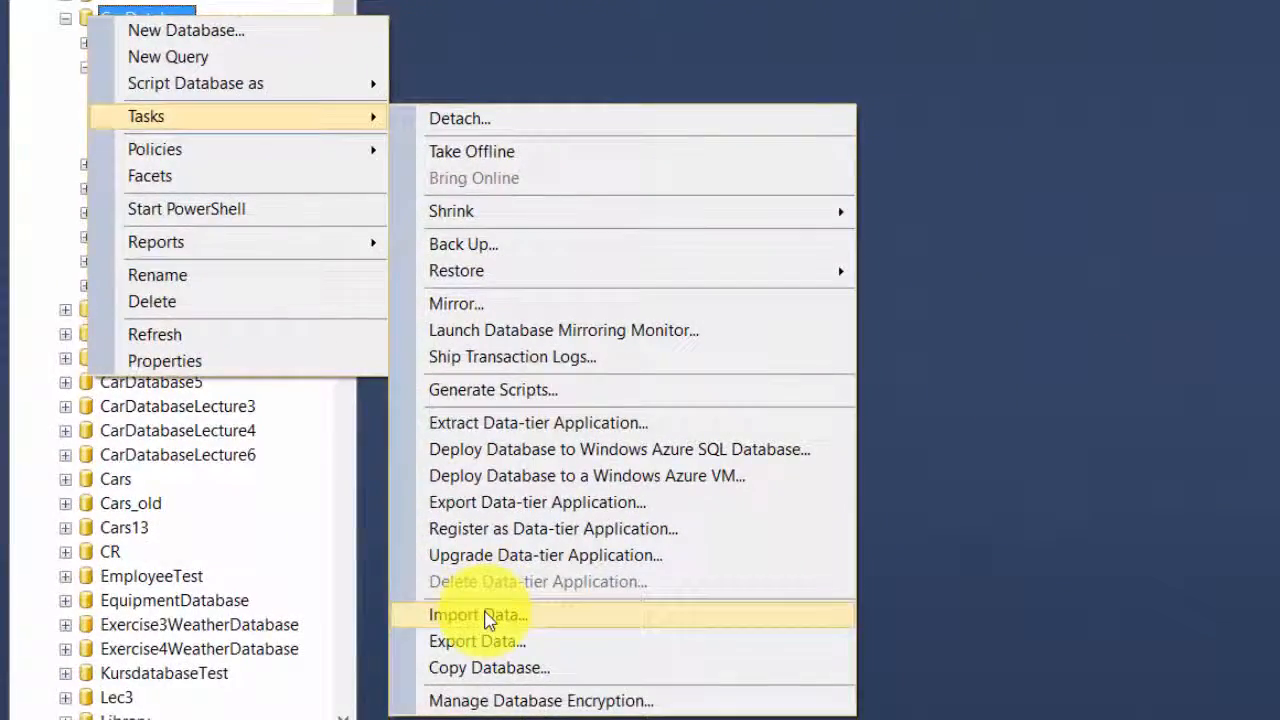
click(485, 613)
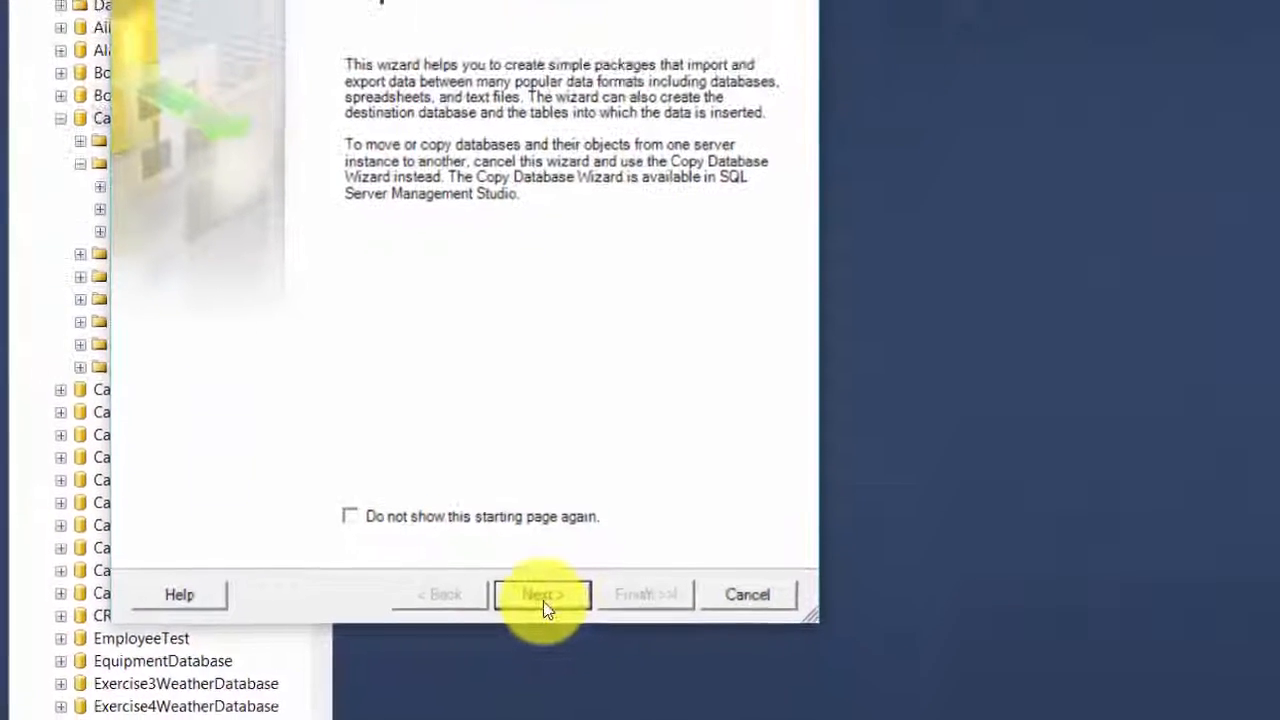
click(585, 532)
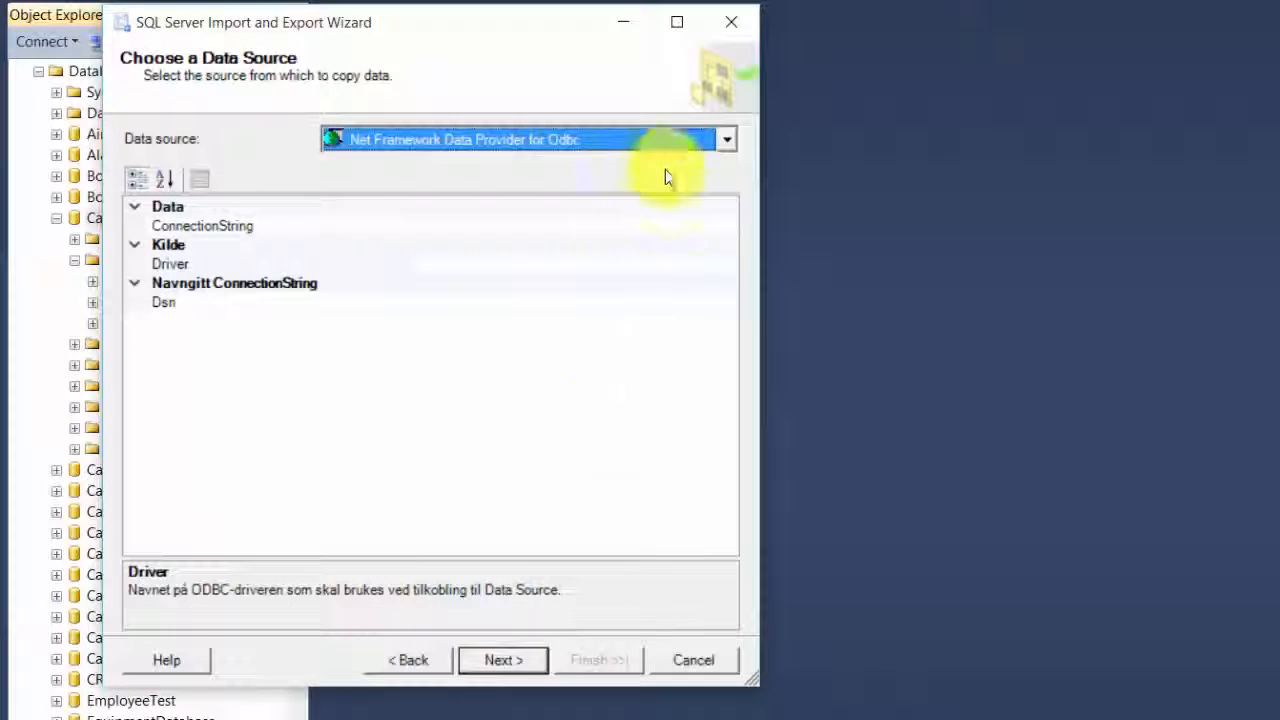
Set the data source to Microsoft Excel with CarDatabase.xlsx as a Microsoft Excel 2007 file, and continue
click(733, 146)
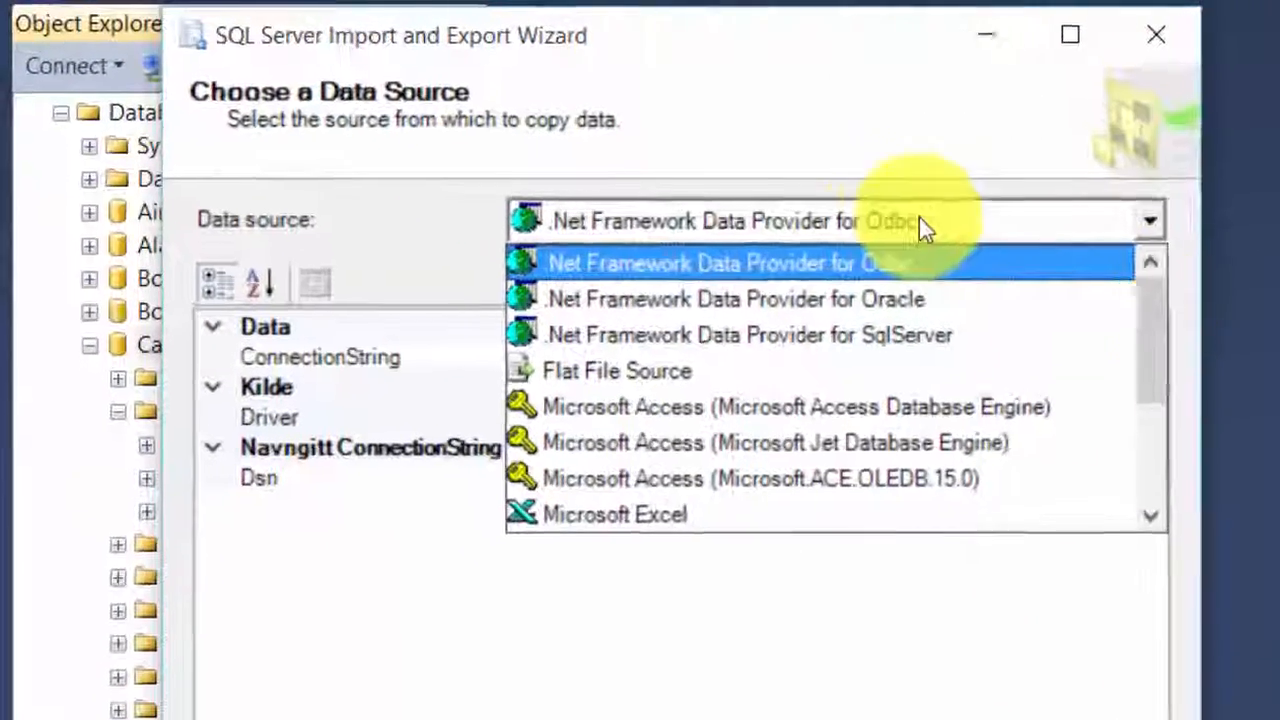
drag(727, 205, 725, 229)
drag(1208, 380, 1209, 400)
click(821, 435)
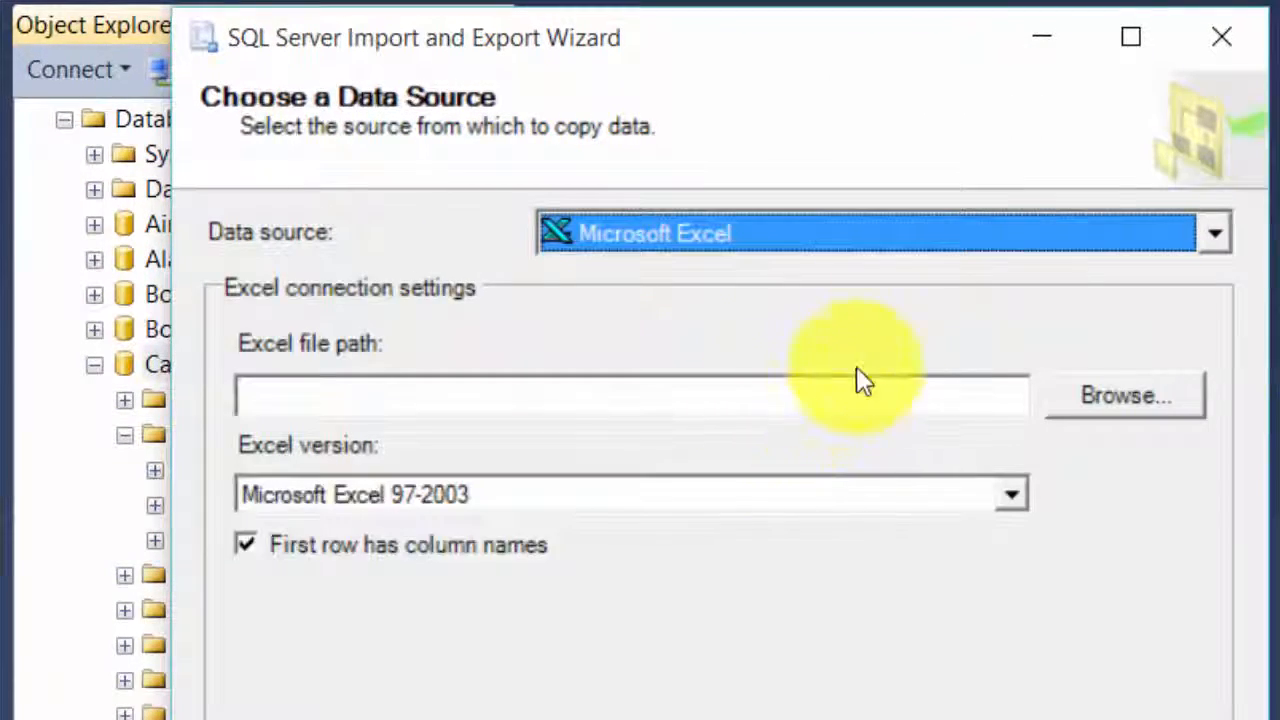
click(1124, 396)
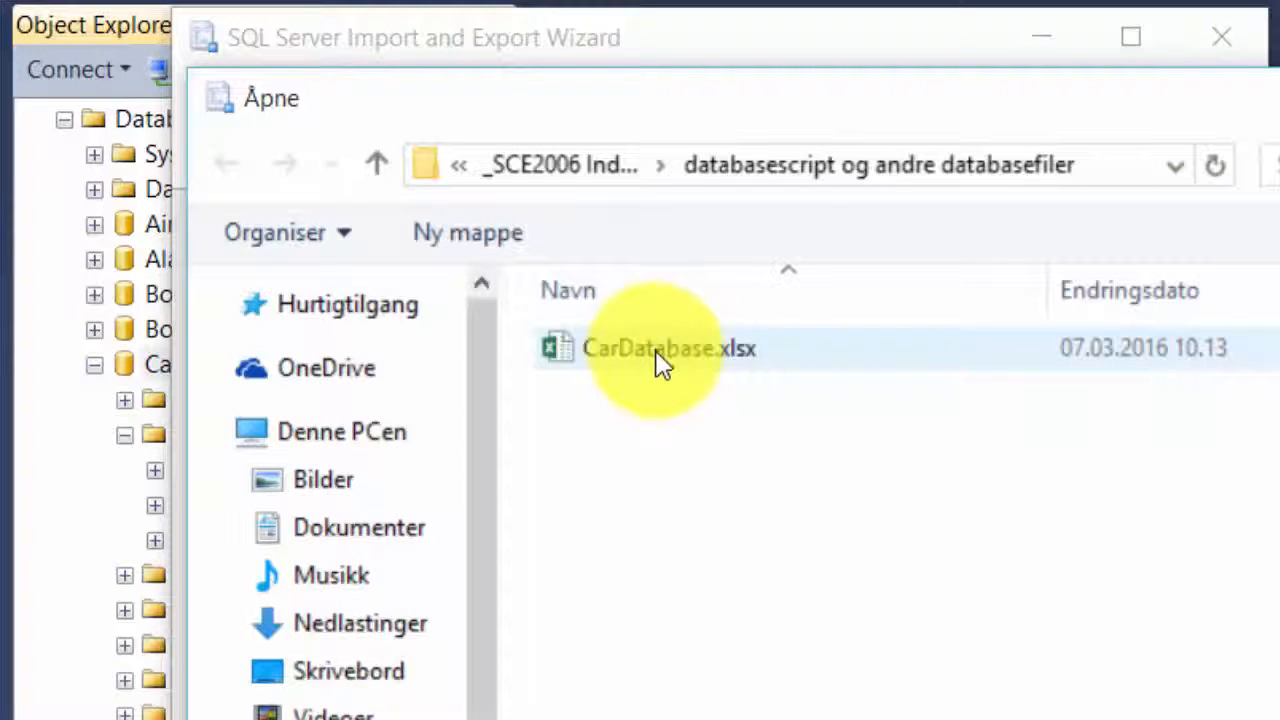
double_click(660, 355)
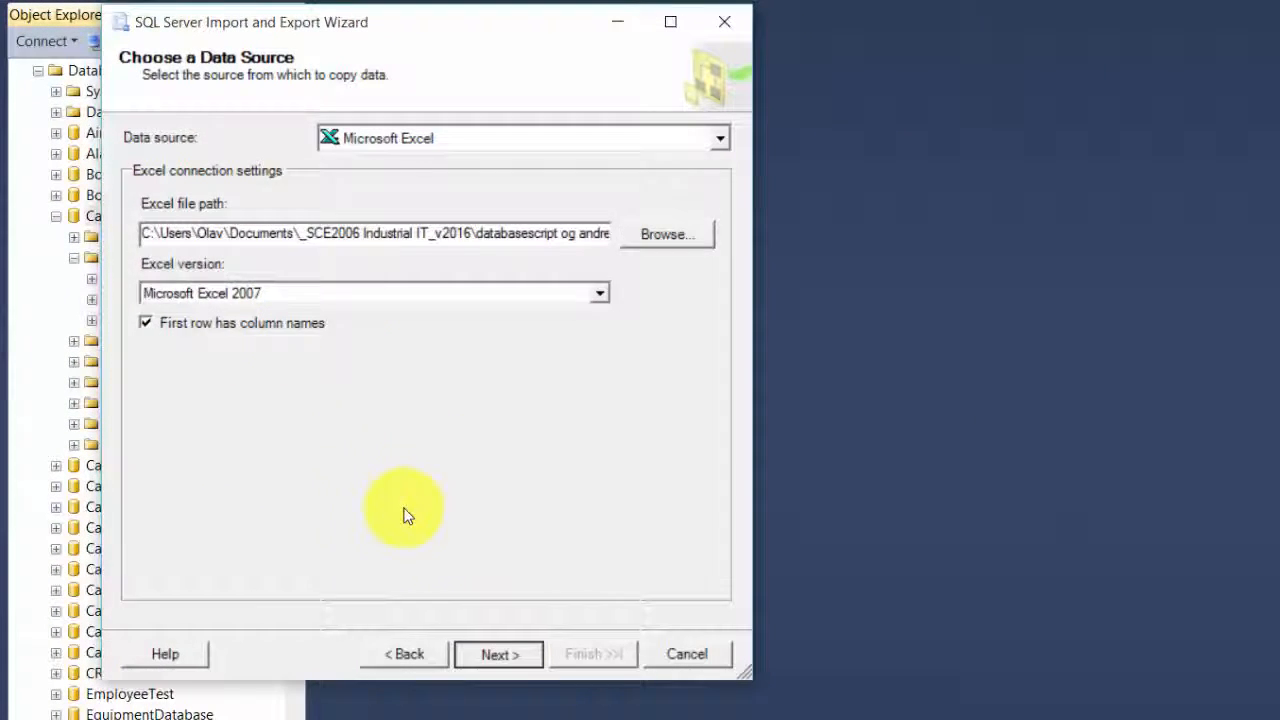
click(499, 654)
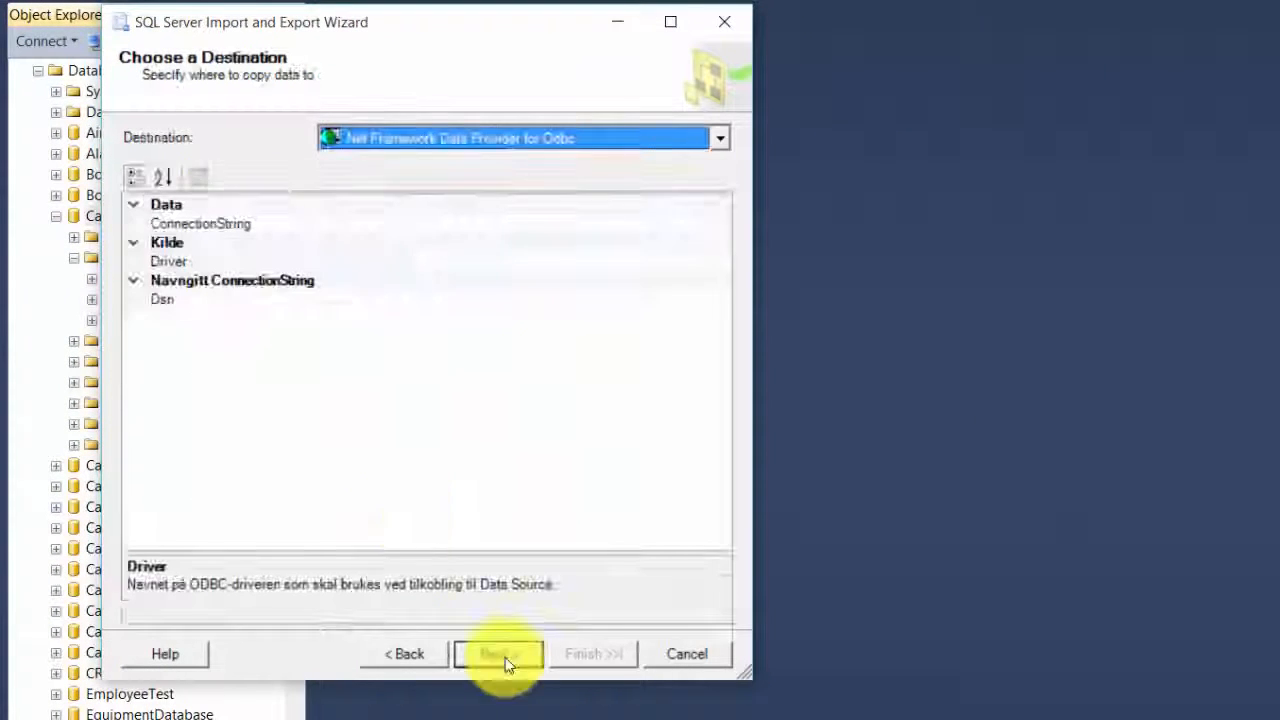
Choose SQL Server Native Client 11.0 as the destination, keep CarDatabase as the database, and continue
click(721, 145)
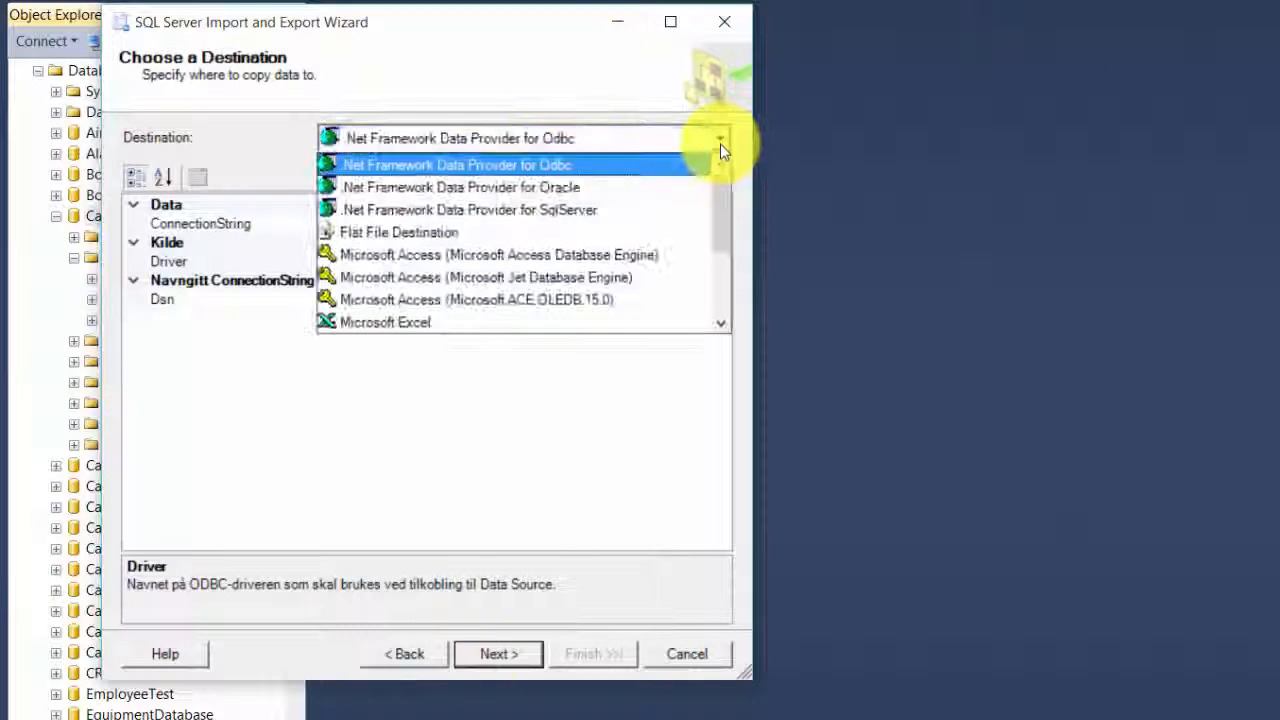
drag(723, 186, 714, 263)
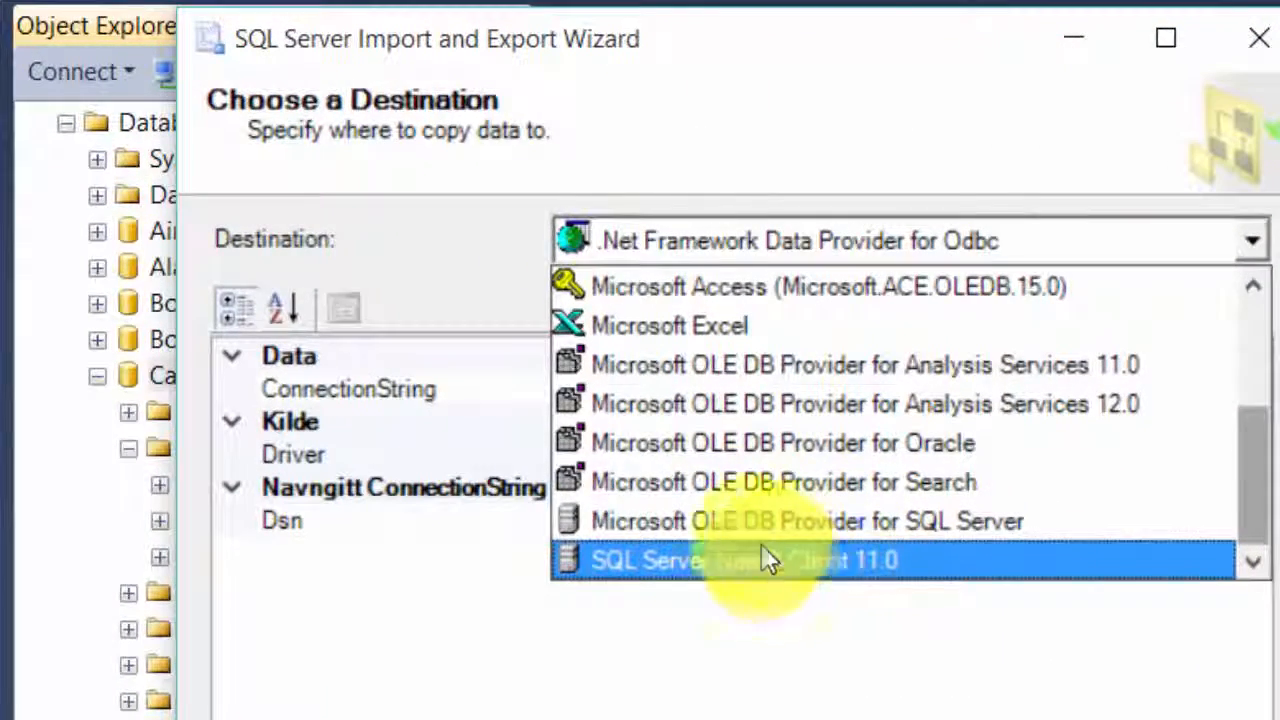
click(668, 567)
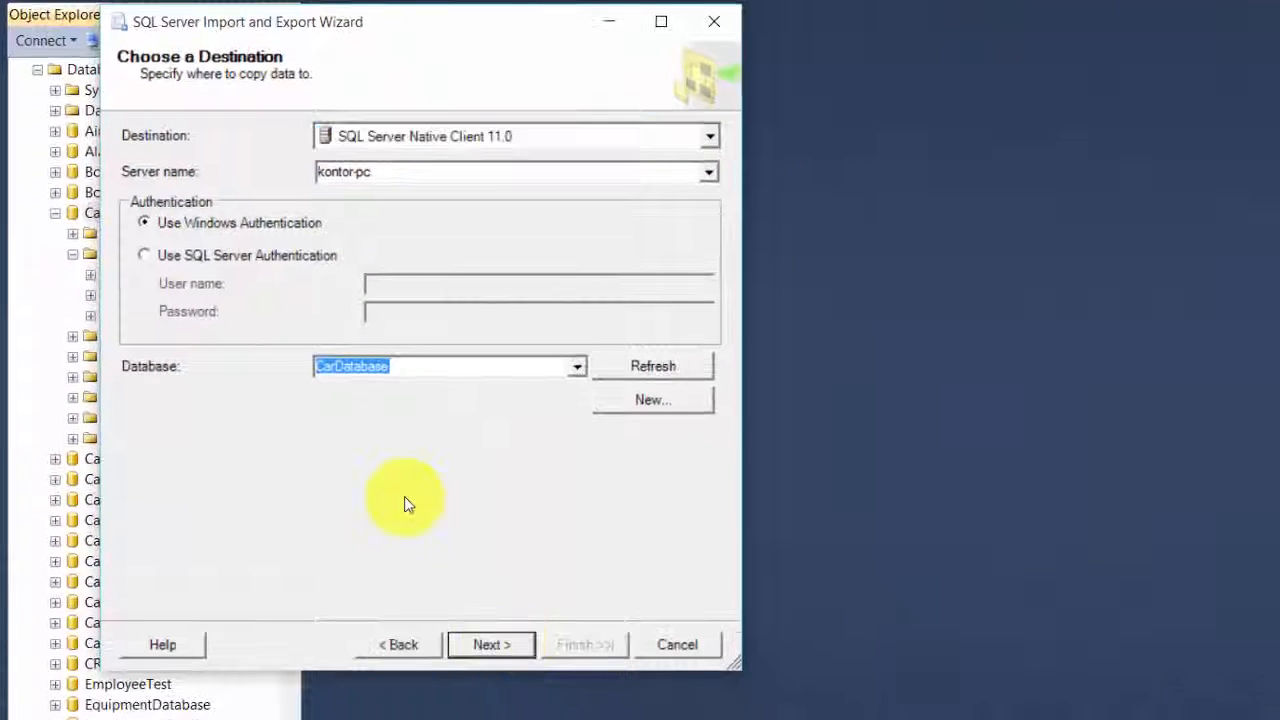
click(500, 644)
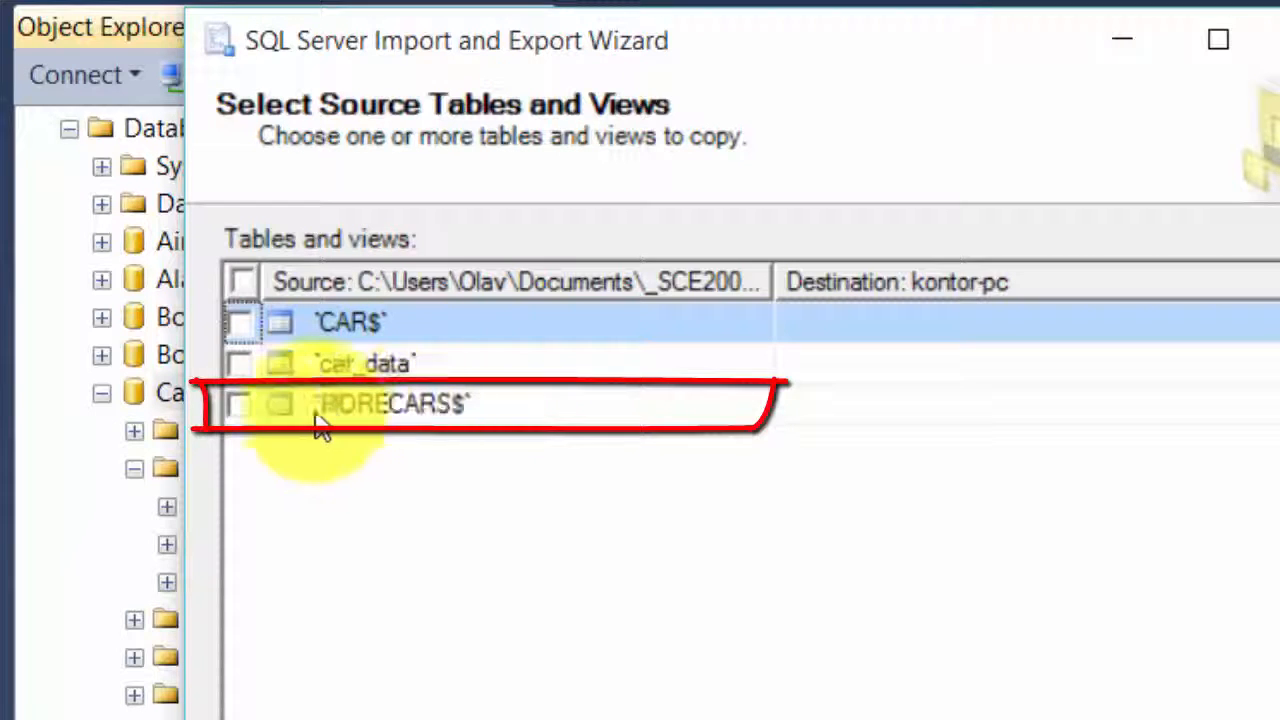
Select the MORECARS$ sheet as the source and set its destination to the existing table [dbo].[CAR]
click(240, 405)
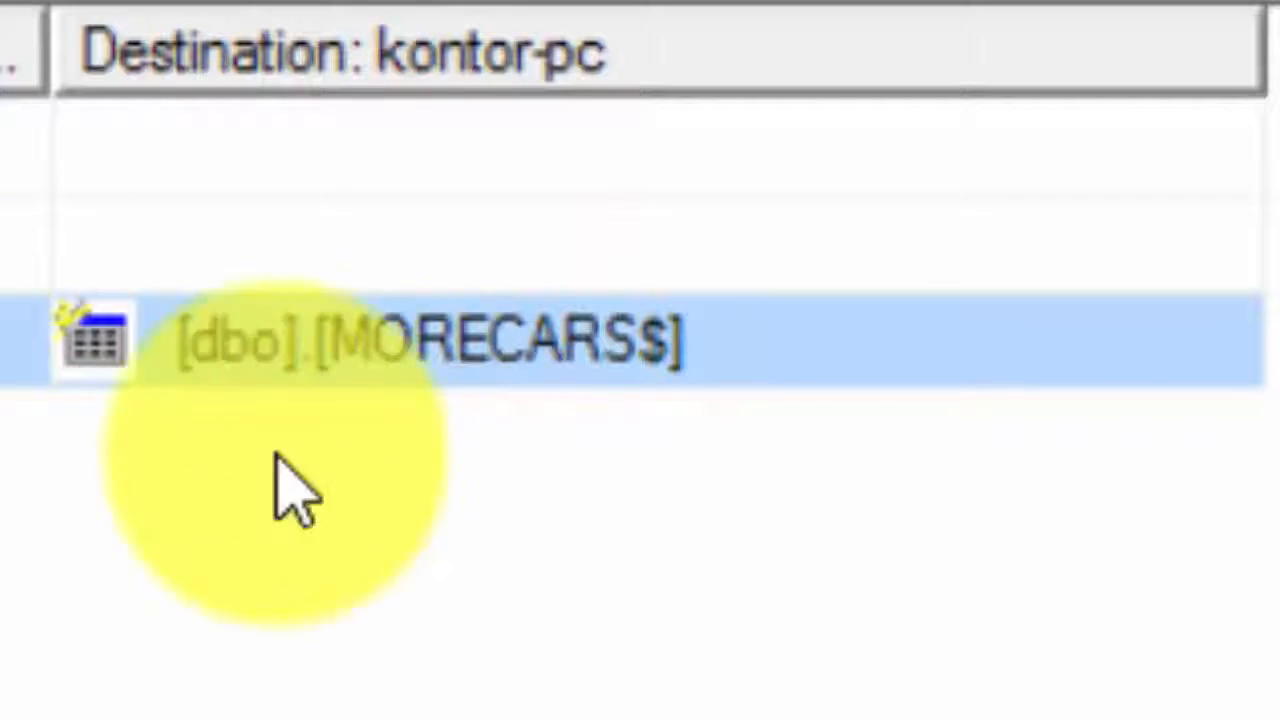
click(556, 360)
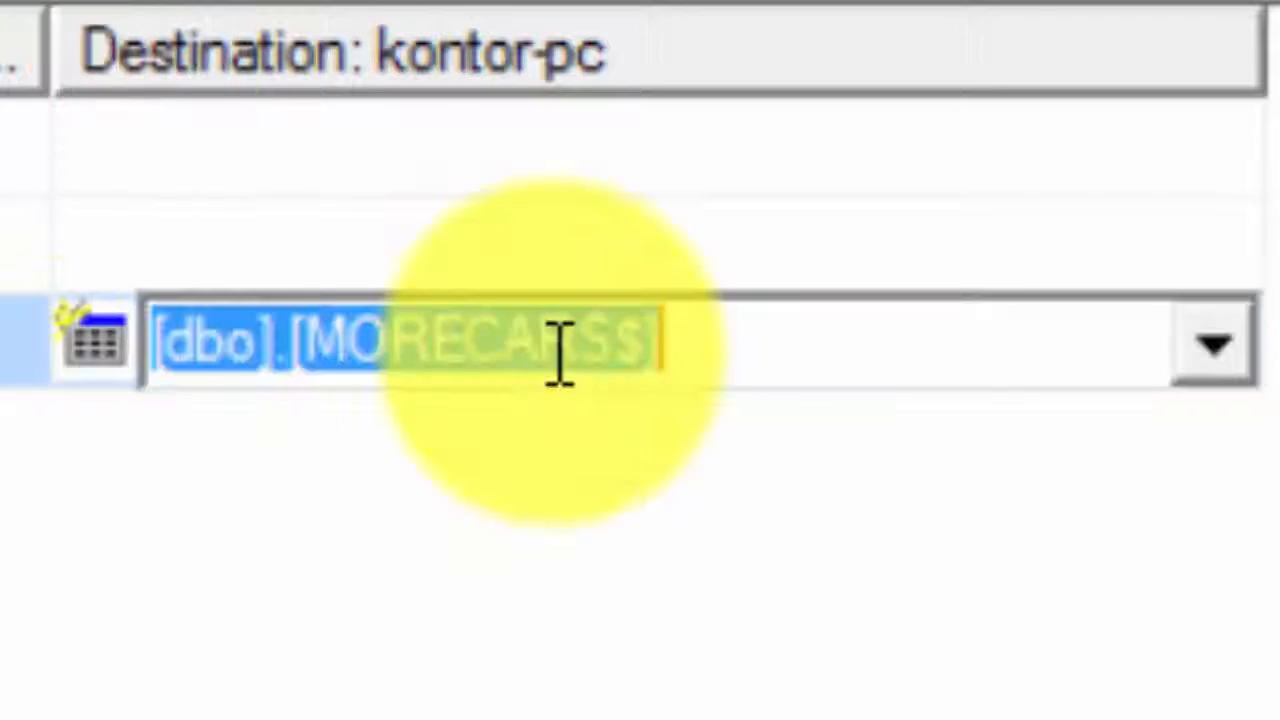
click(1216, 354)
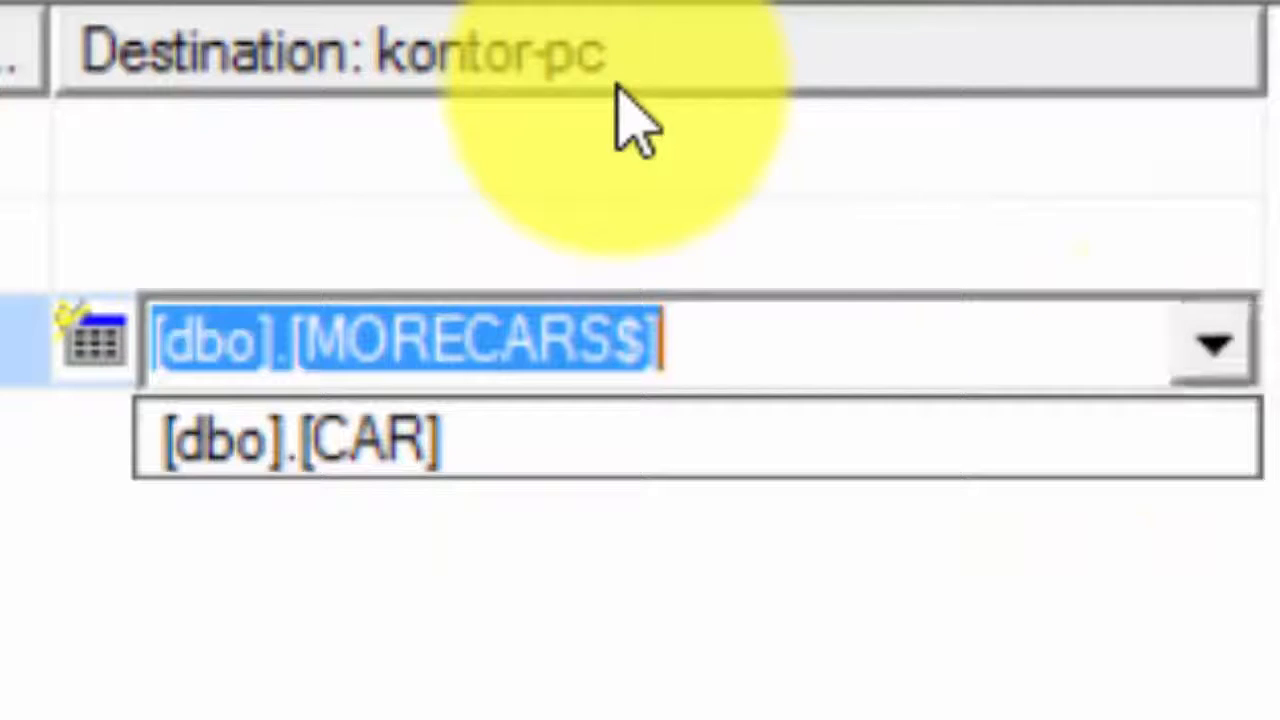
click(1185, 432)
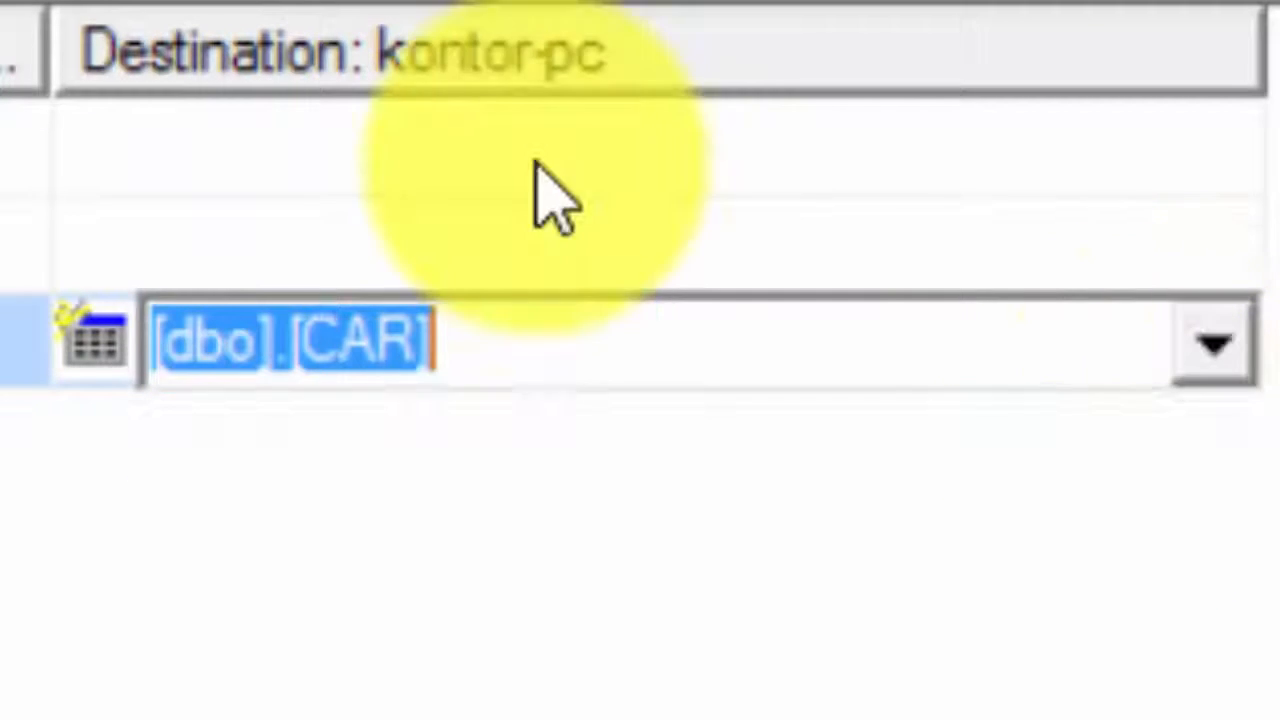
click(475, 338)
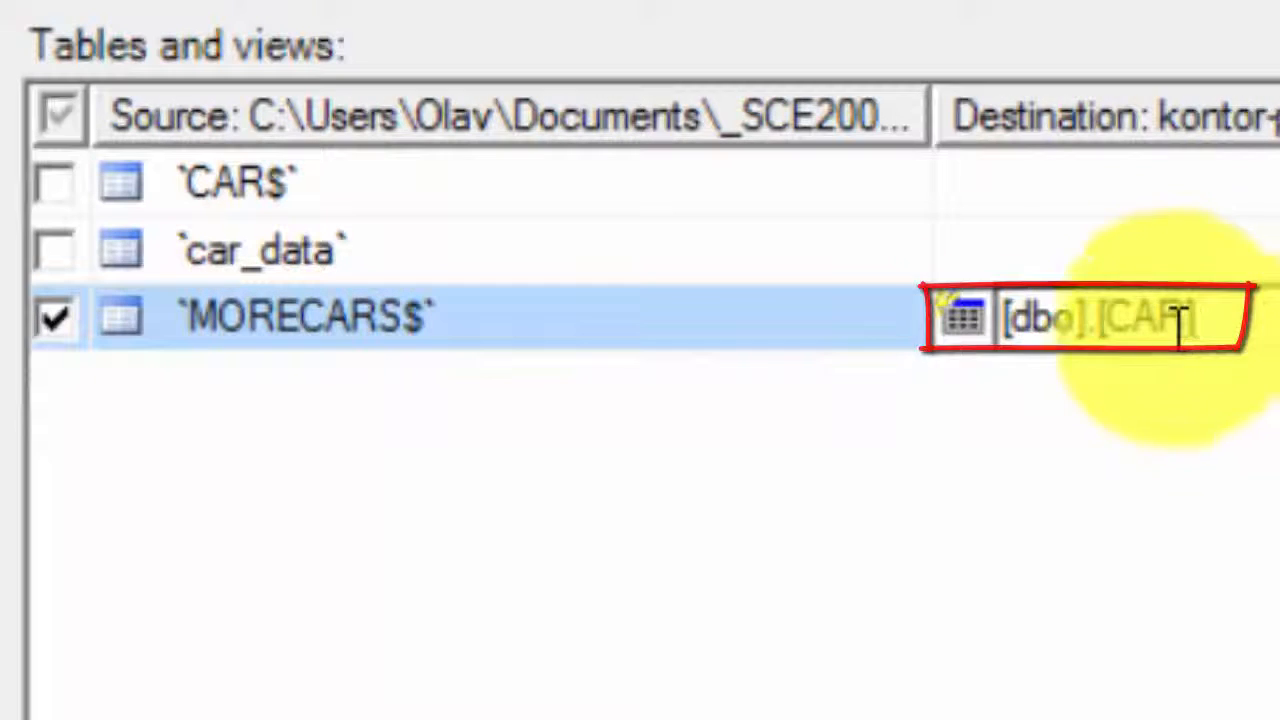
Preview the MORECARS$ data, accept the data type mapping, and run the import immediately, closing the wizard at the end
click(699, 622)
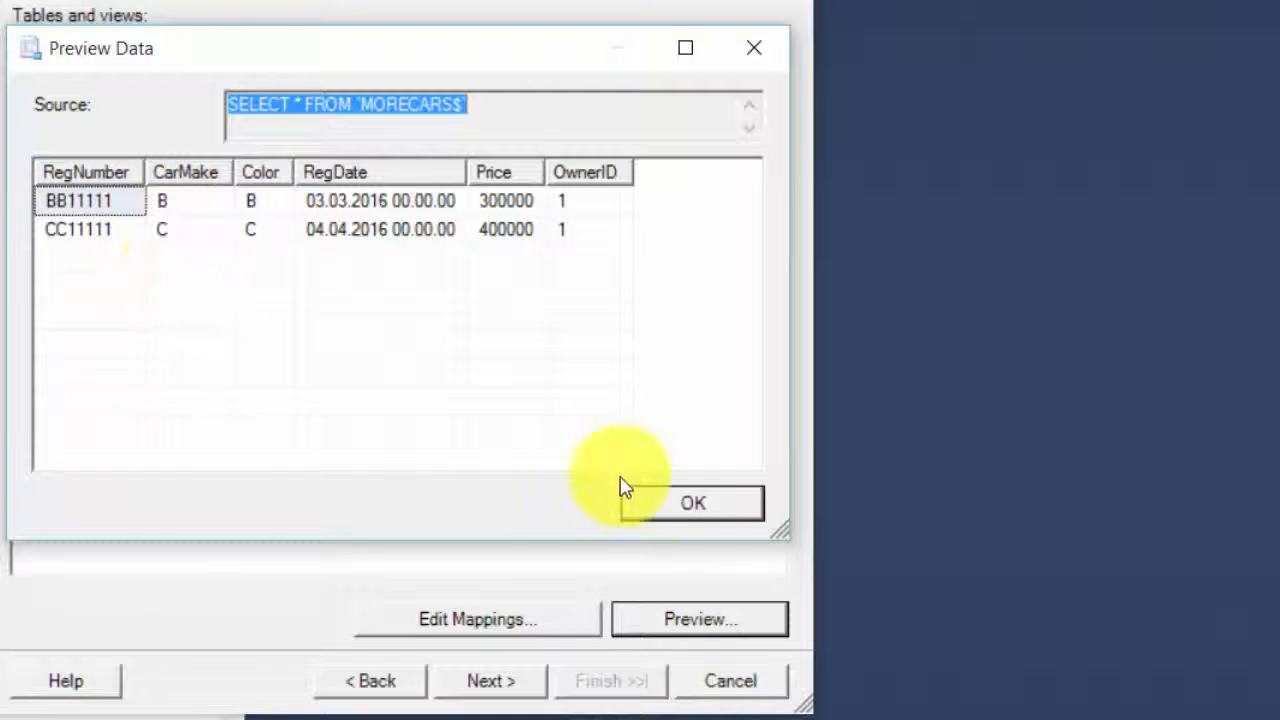
click(687, 507)
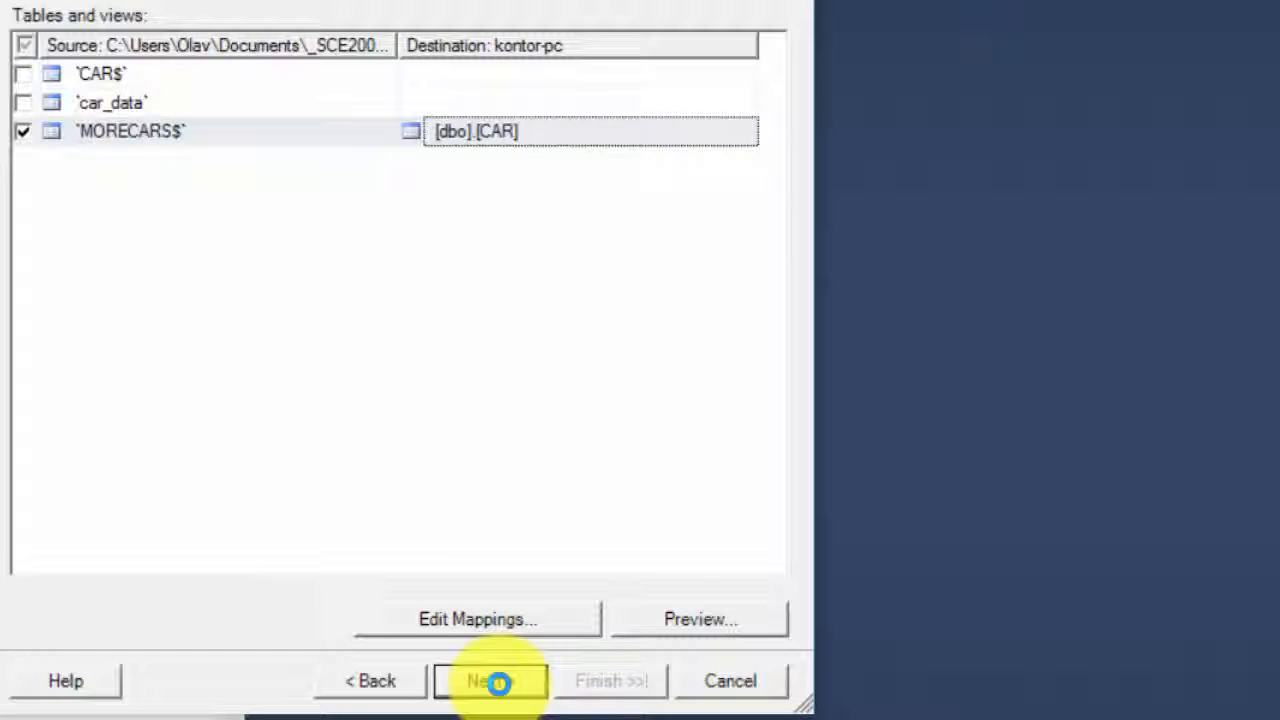
click(500, 682)
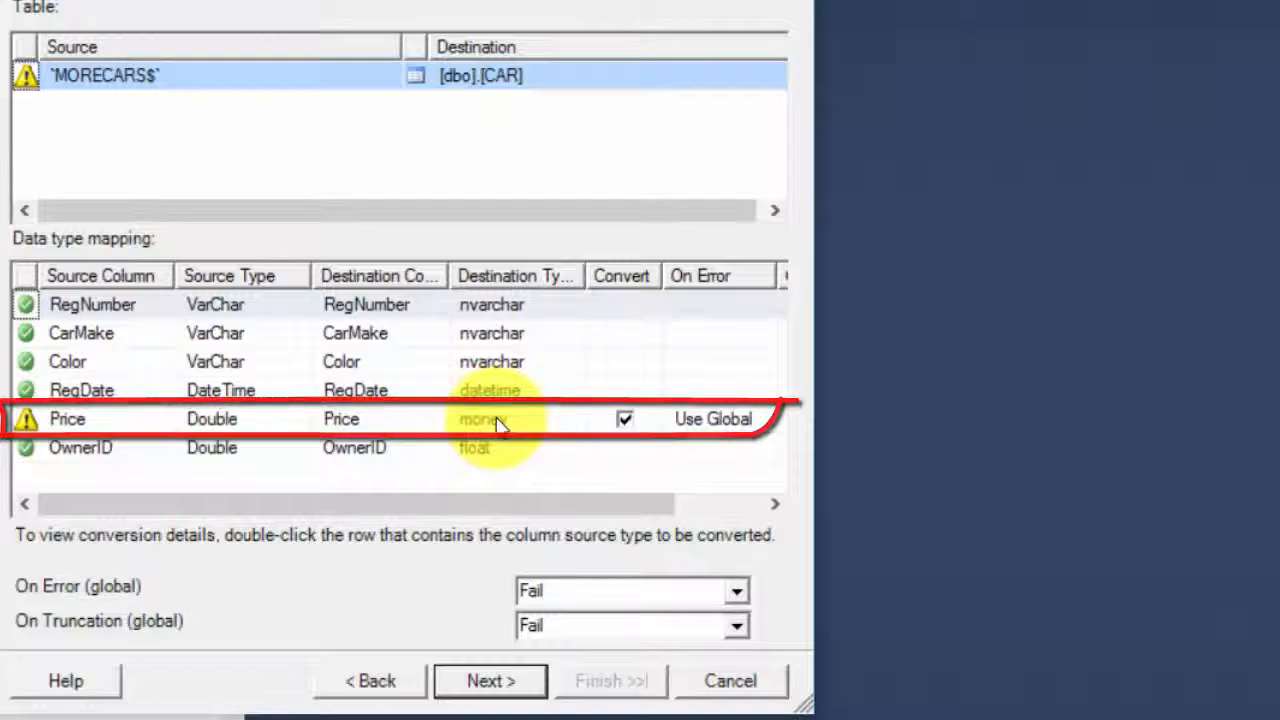
click(500, 682)
click(499, 688)
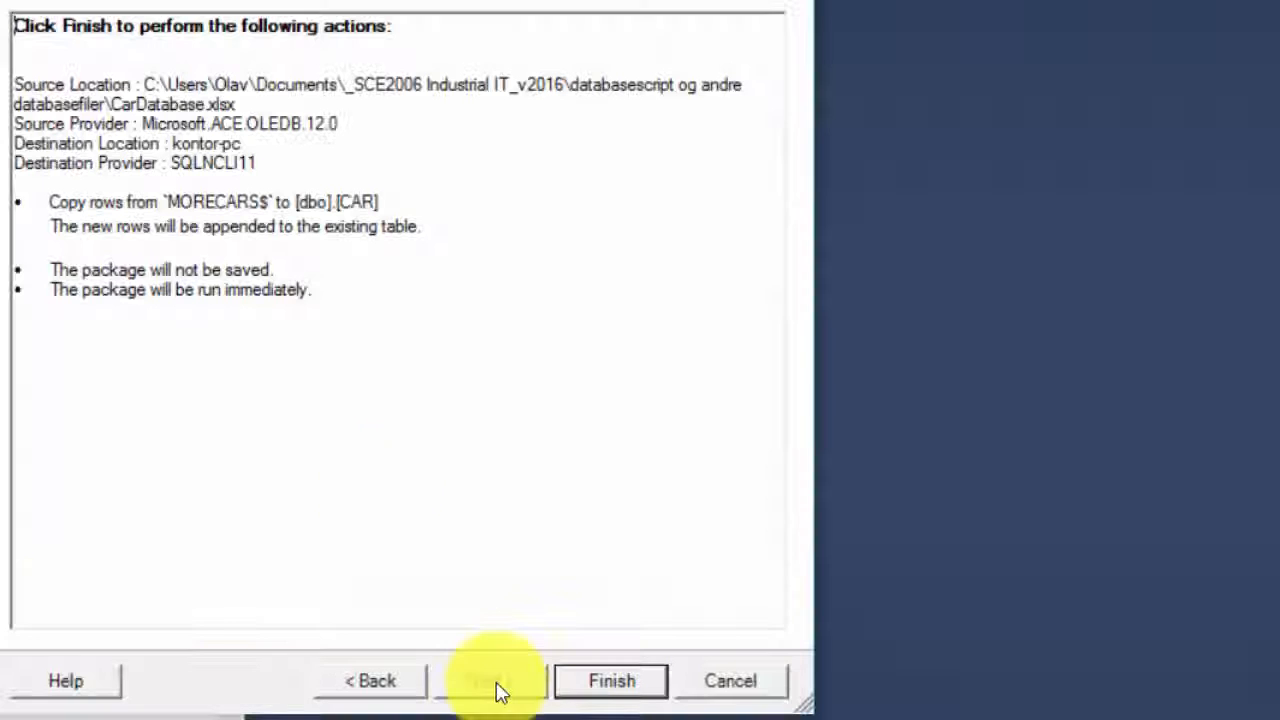
click(612, 688)
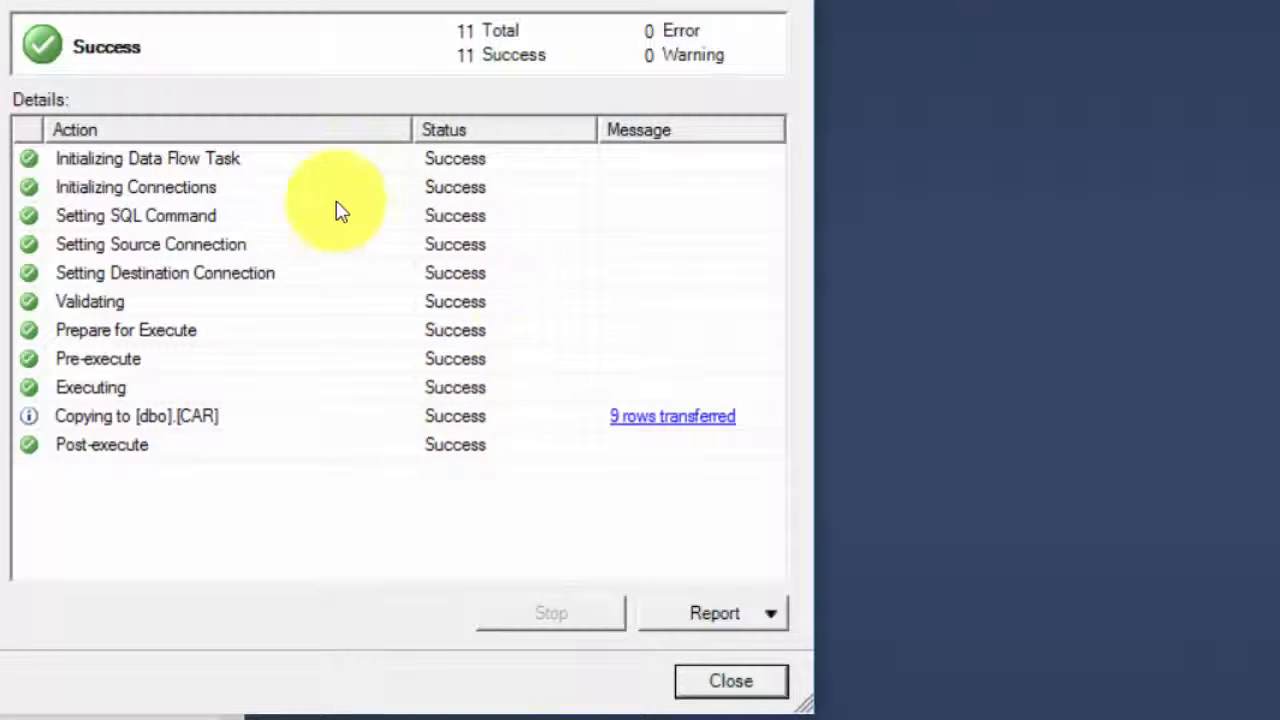
click(712, 672)
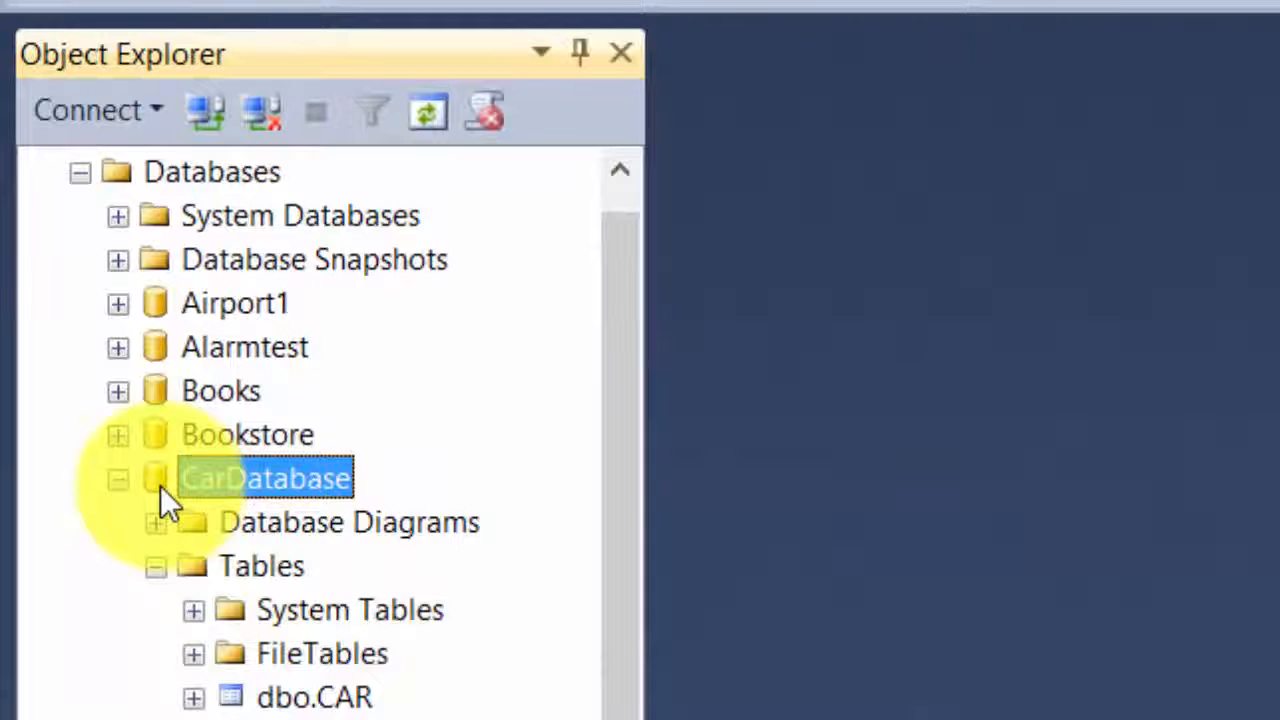
Refresh CarDatabase and select the top 1000 rows of dbo.CAR to check the rows appended from MORECARS$
key(F5)
click(155, 566)
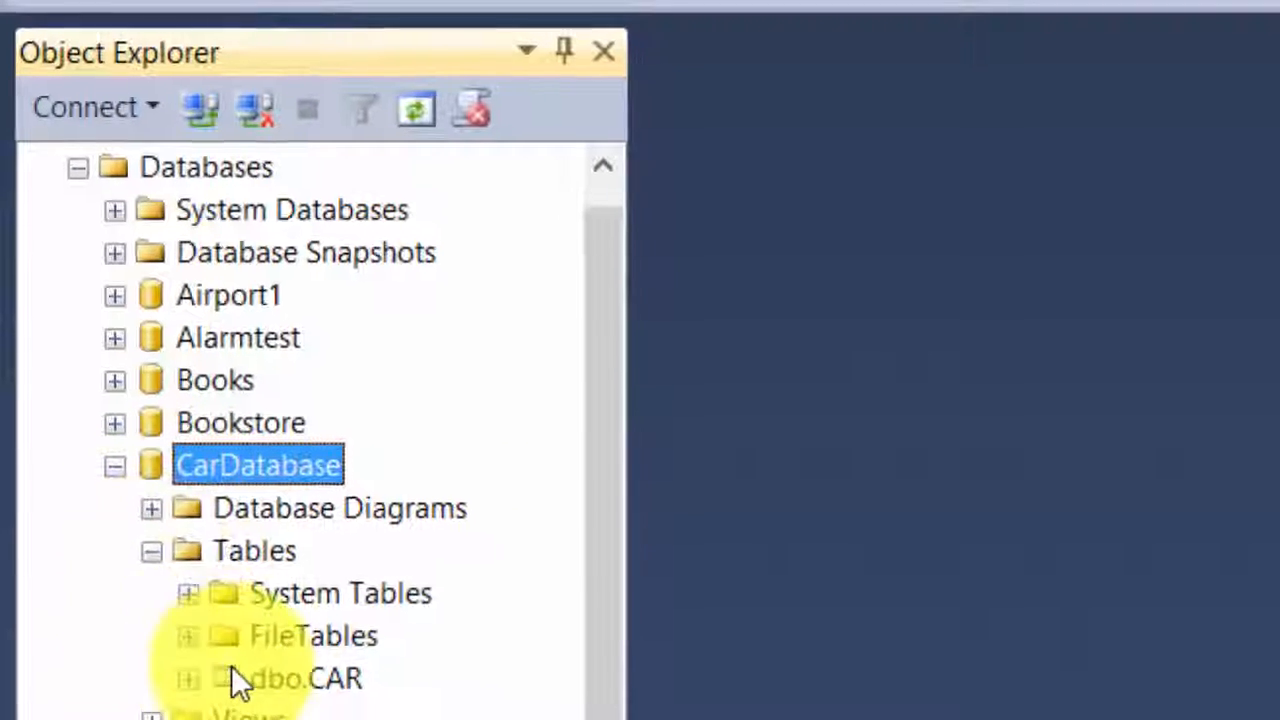
click(229, 690)
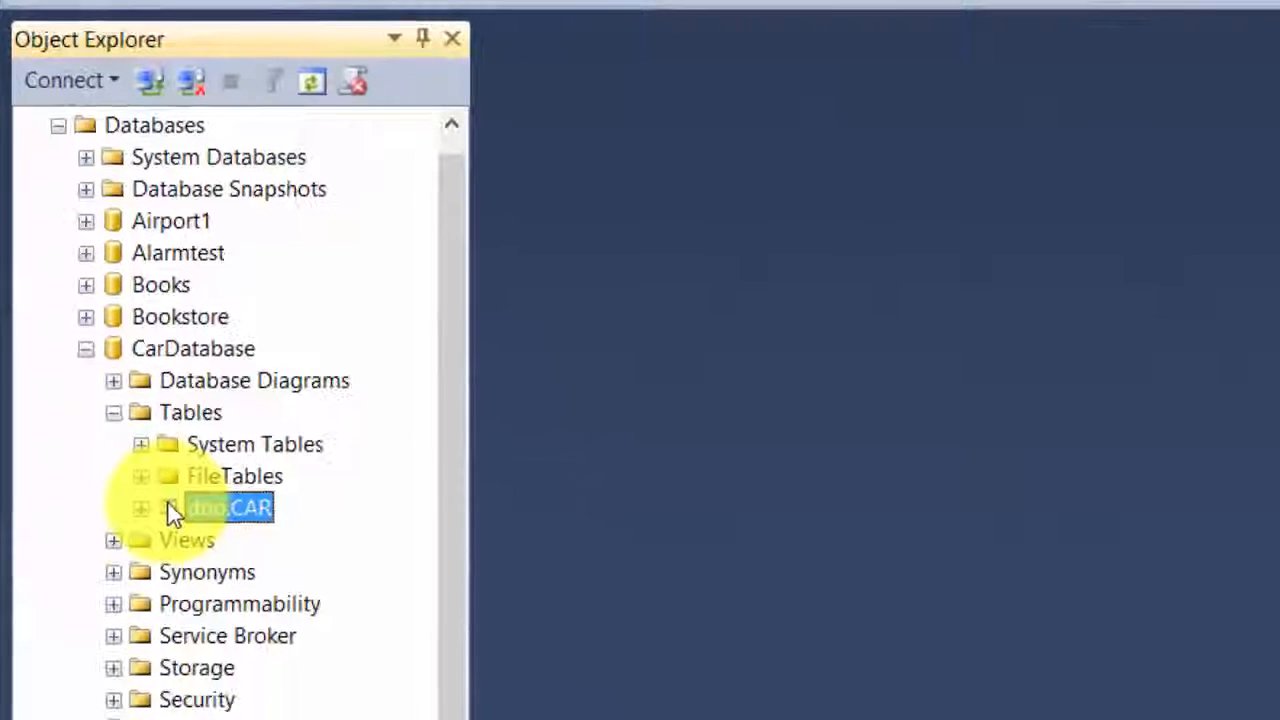
right_click(170, 507)
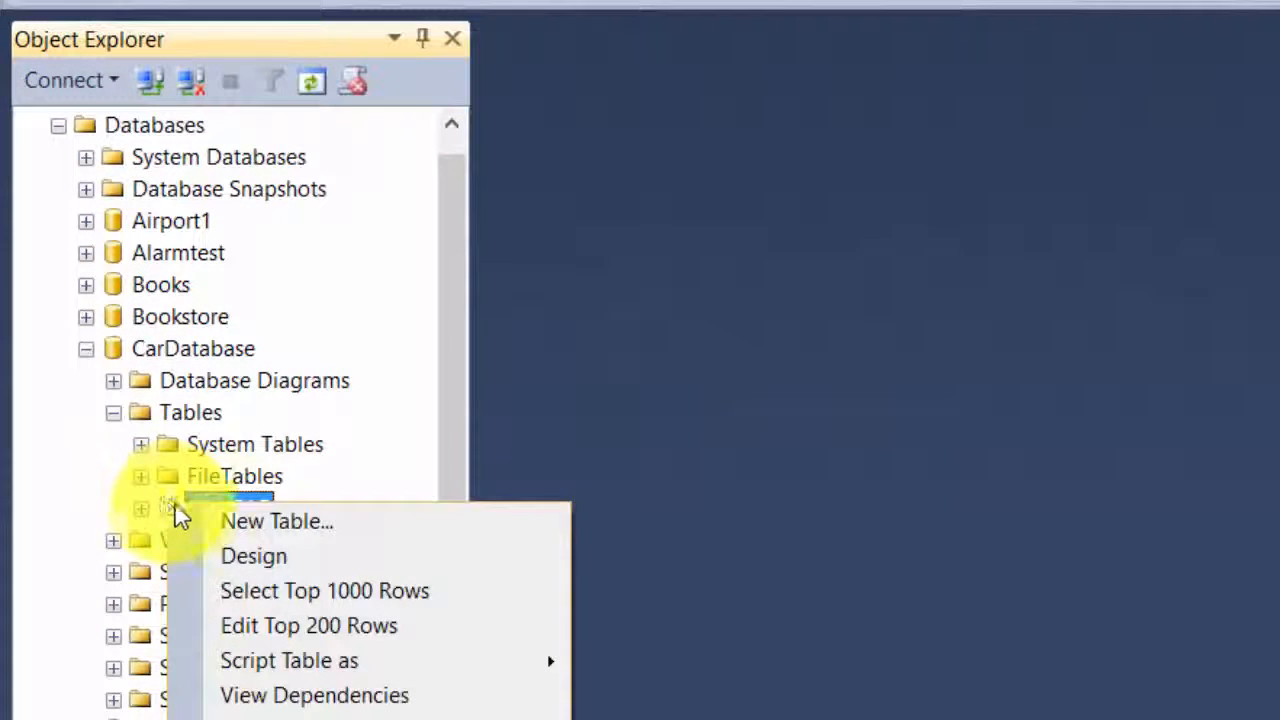
click(272, 591)
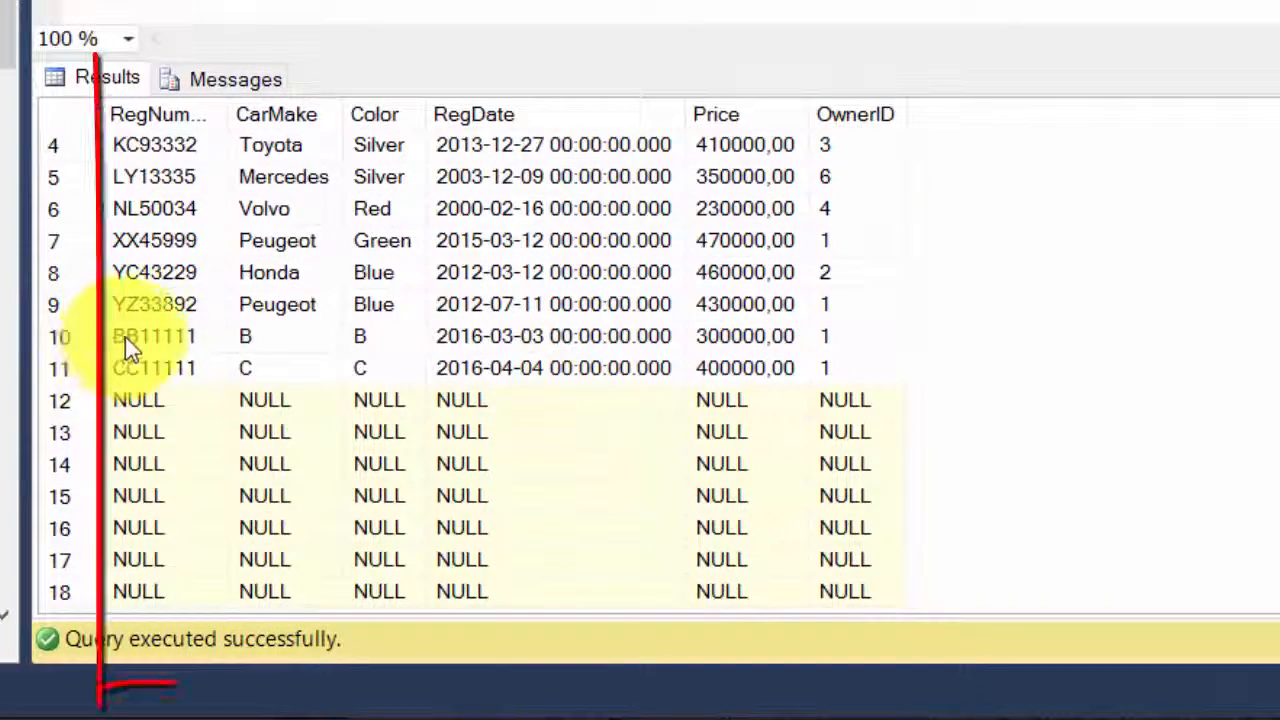
click(131, 358)
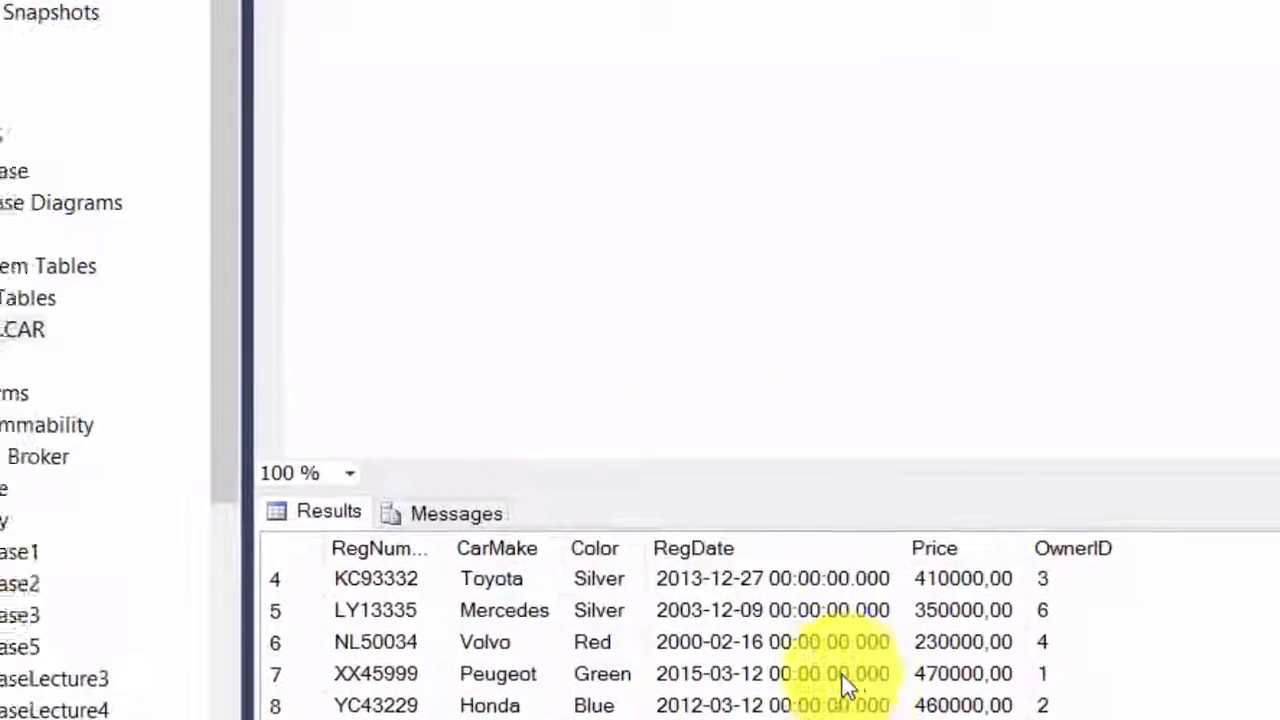
Below the query, write and execute a DELETE FROM CAR statement with the condition WHERE RegNumber IS NULL
click(363, 17)
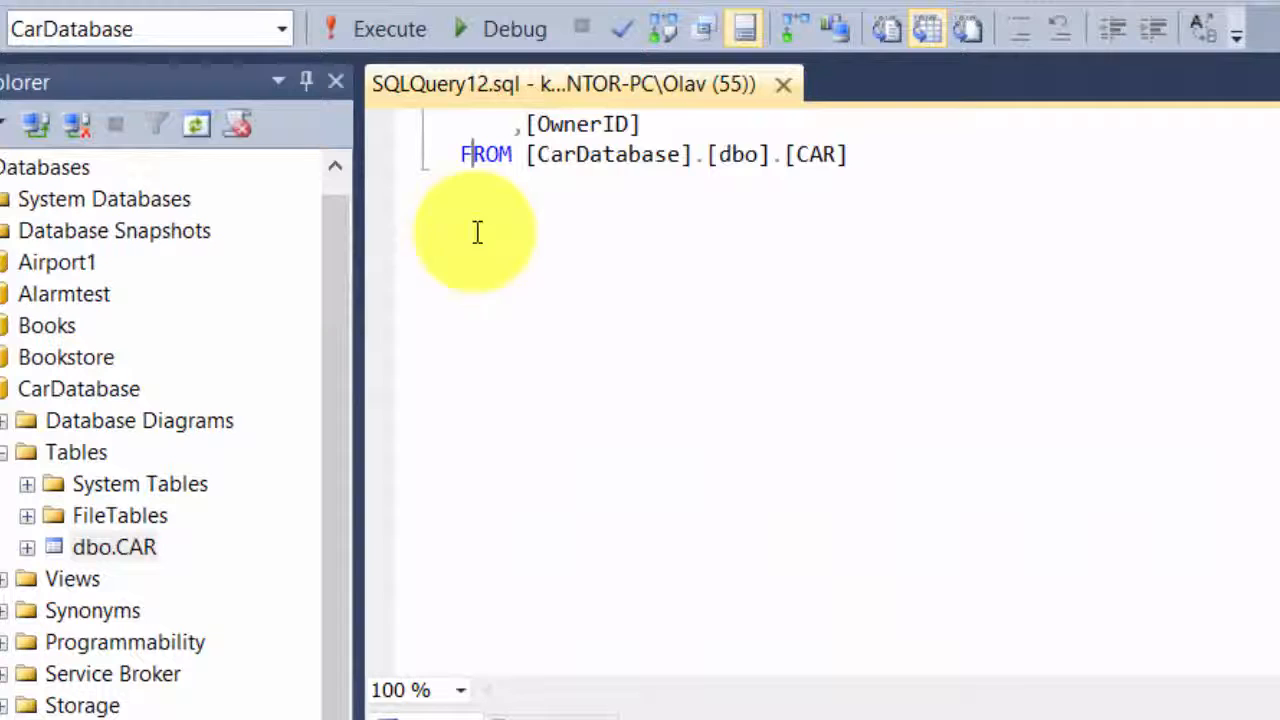
click(867, 154)
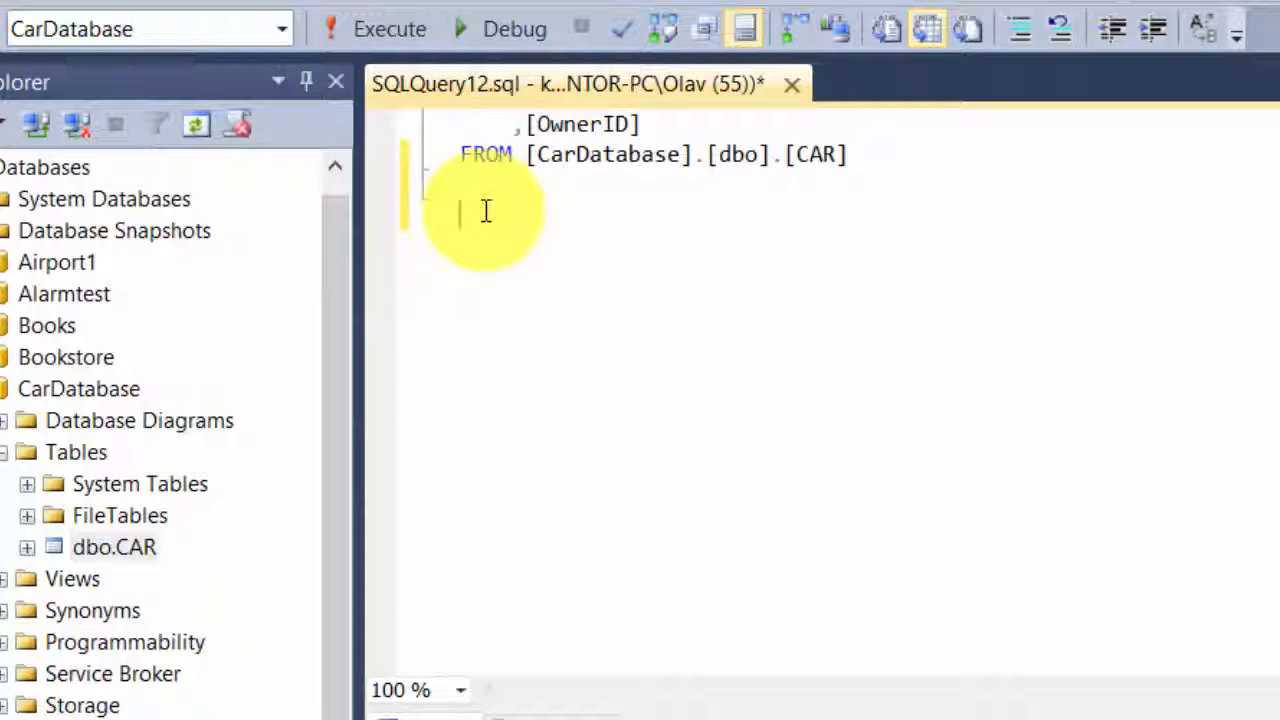
text(DELETE )
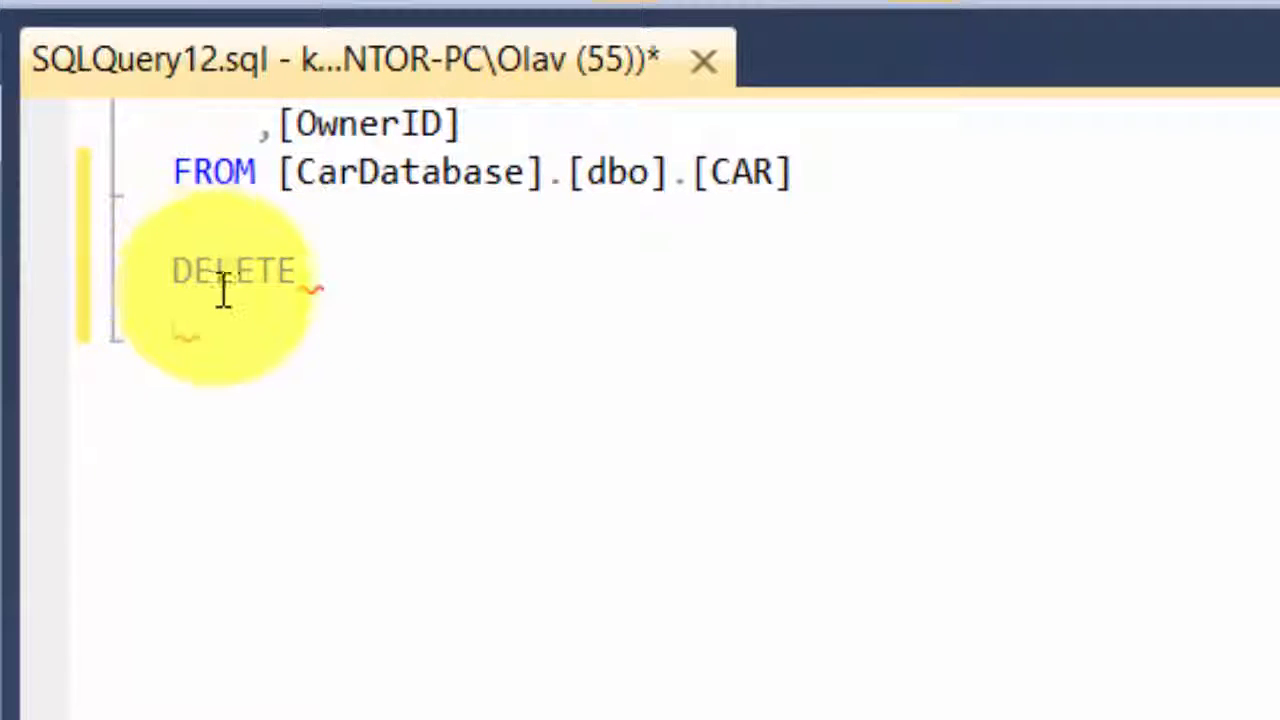
text(FROM CAR)
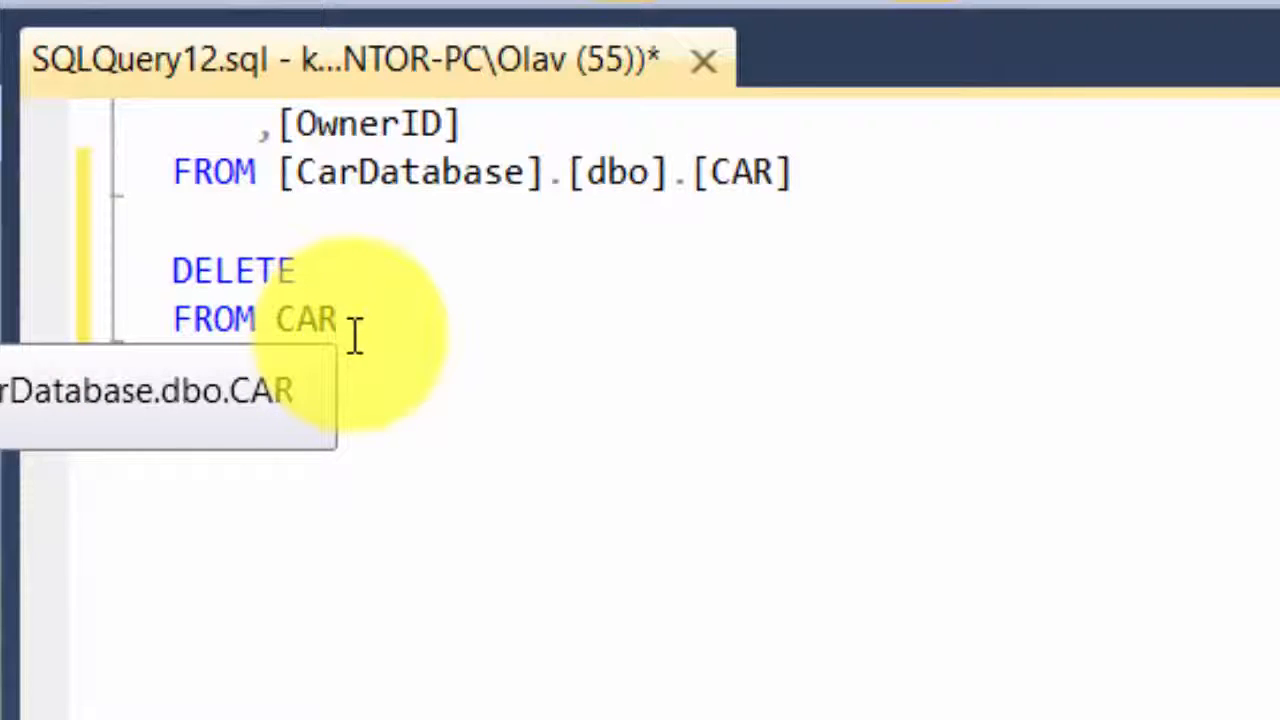
key(Return)
text(WHERE )
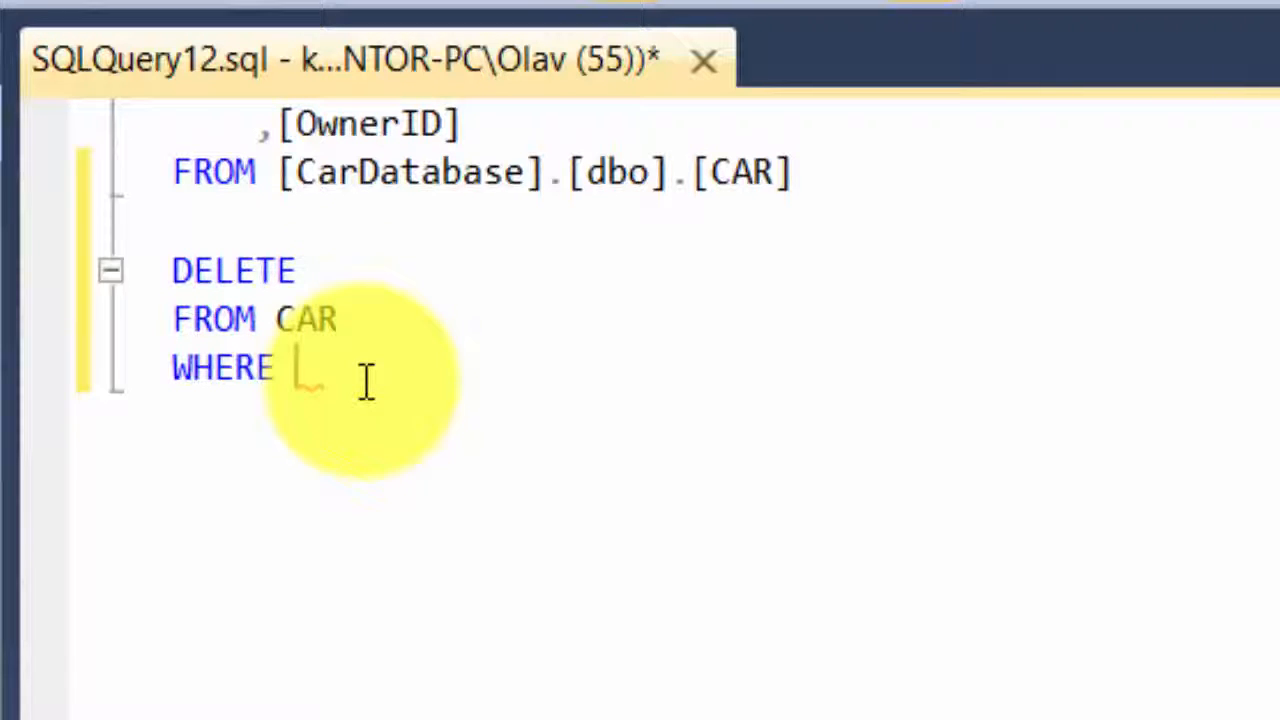
text(REg)
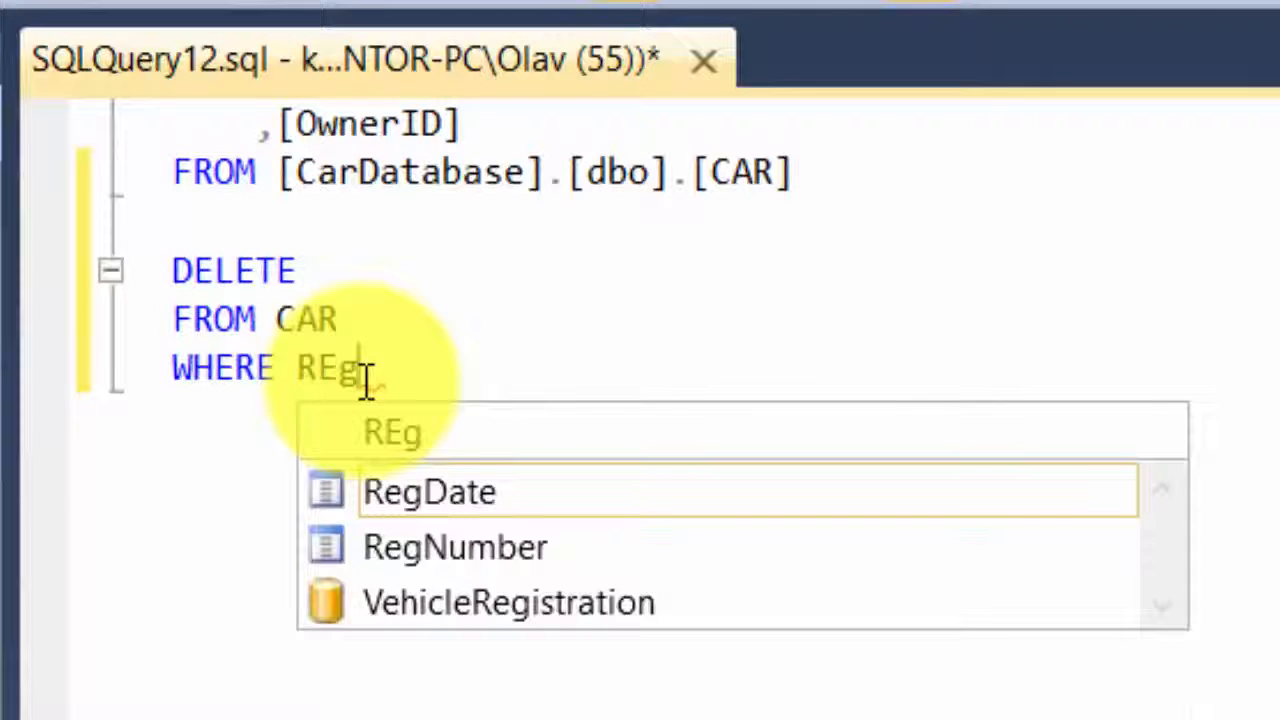
double_click(378, 548)
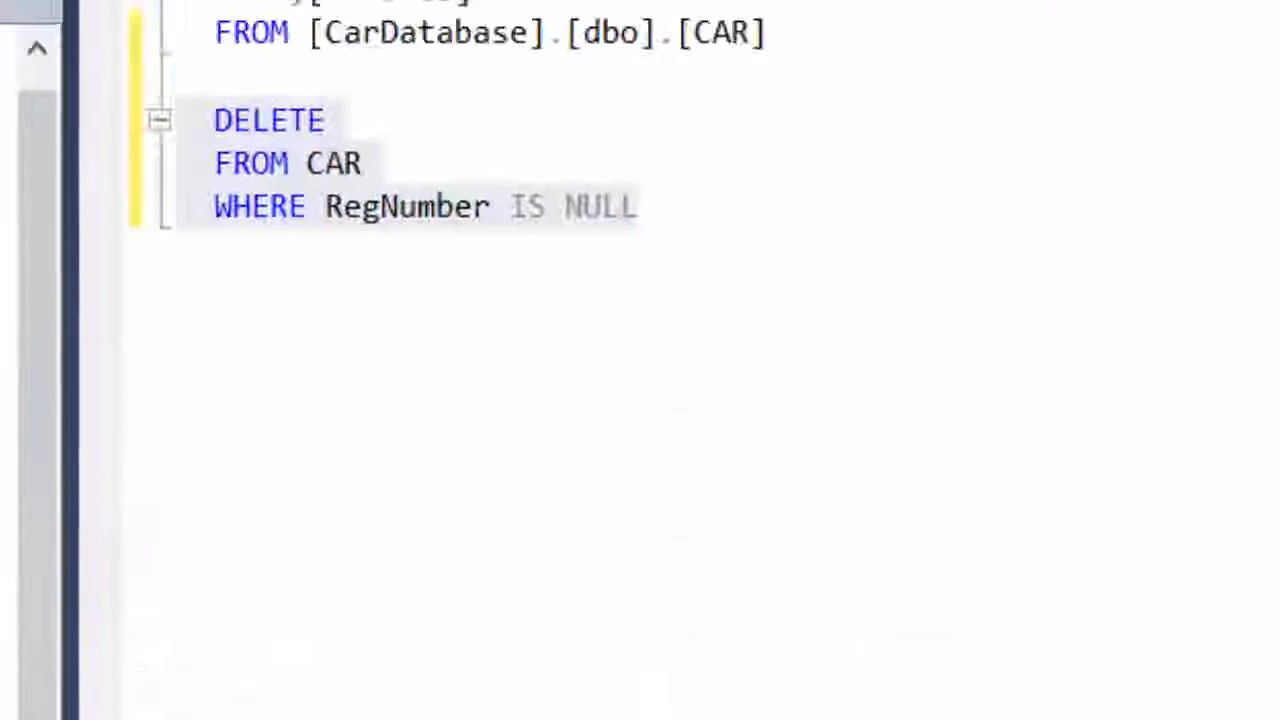
click(100, 47)
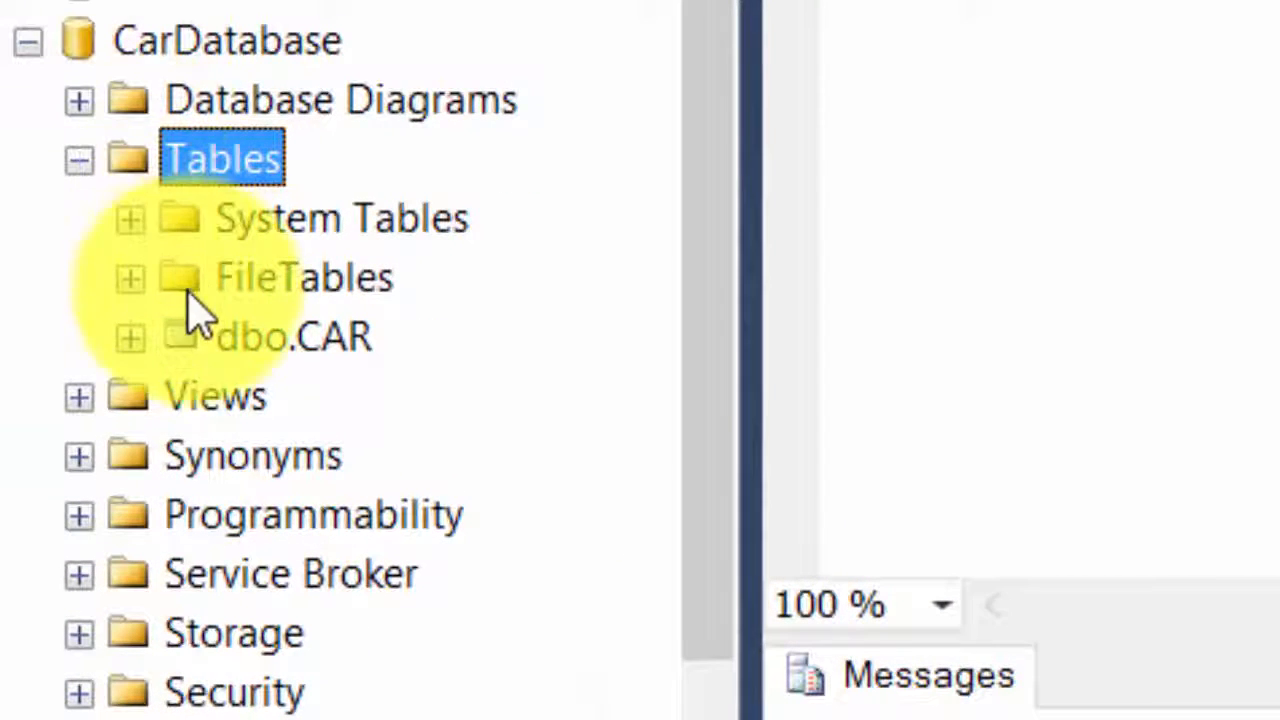
Select the top 1000 rows of dbo.CAR to check the table after the deletion
right_click(178, 350)
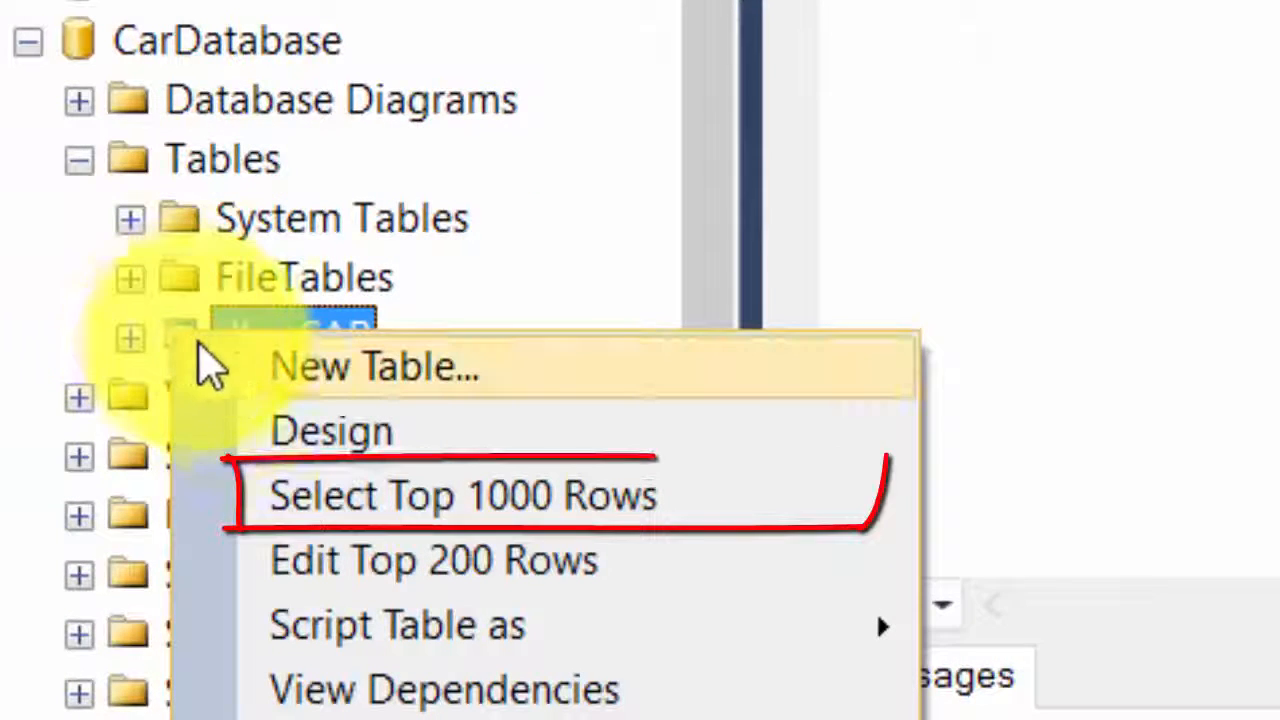
click(298, 495)
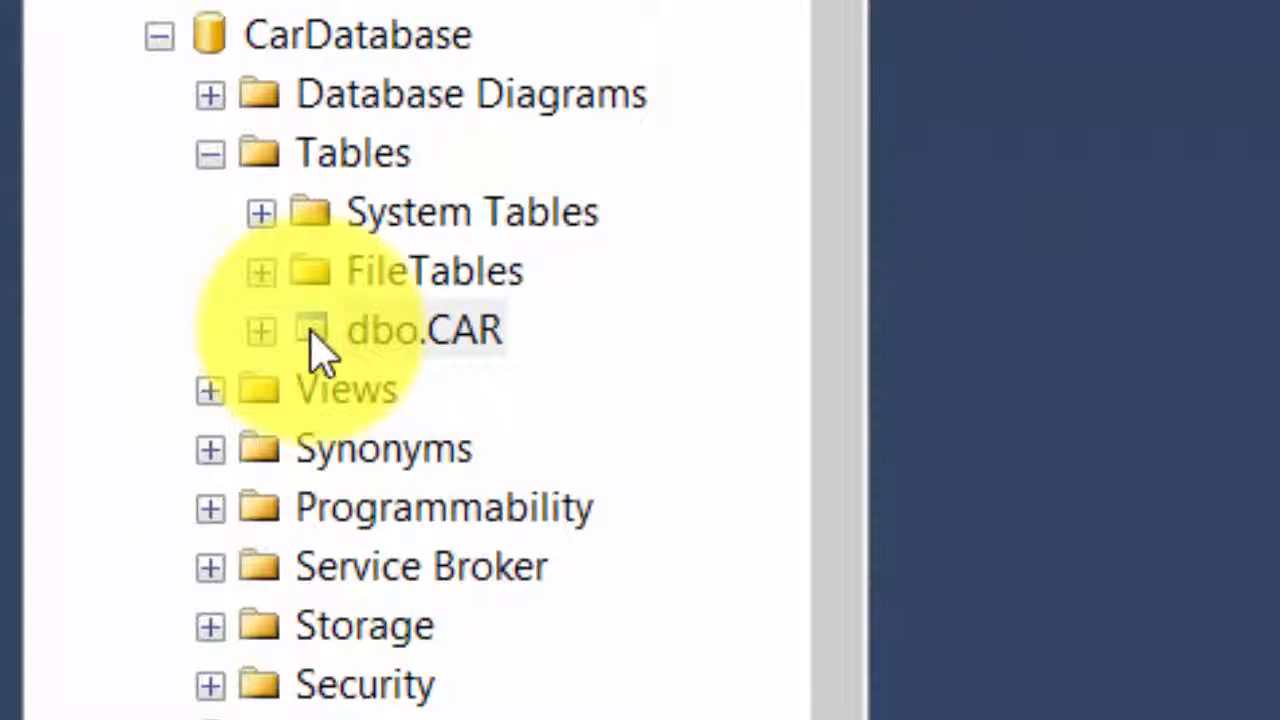
click(315, 345)
click(430, 335)
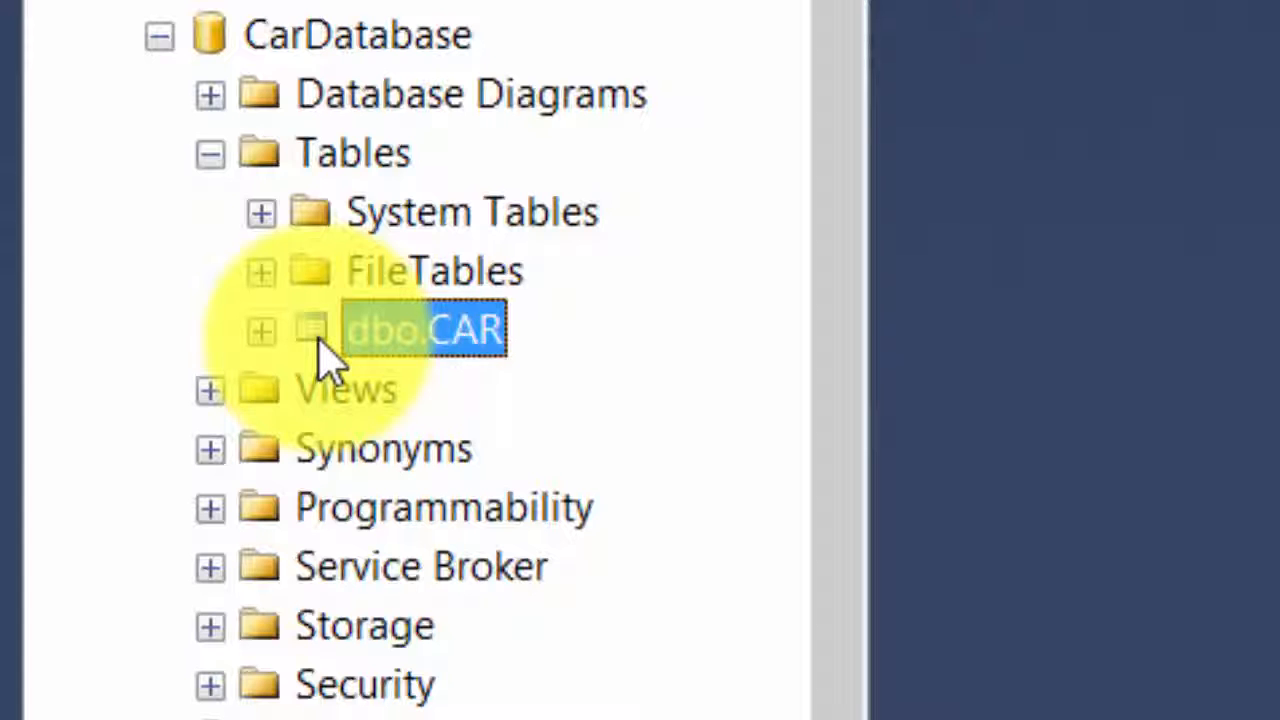
Start the Export Data wizard for CarDatabase and continue past the welcome page
click(207, 42)
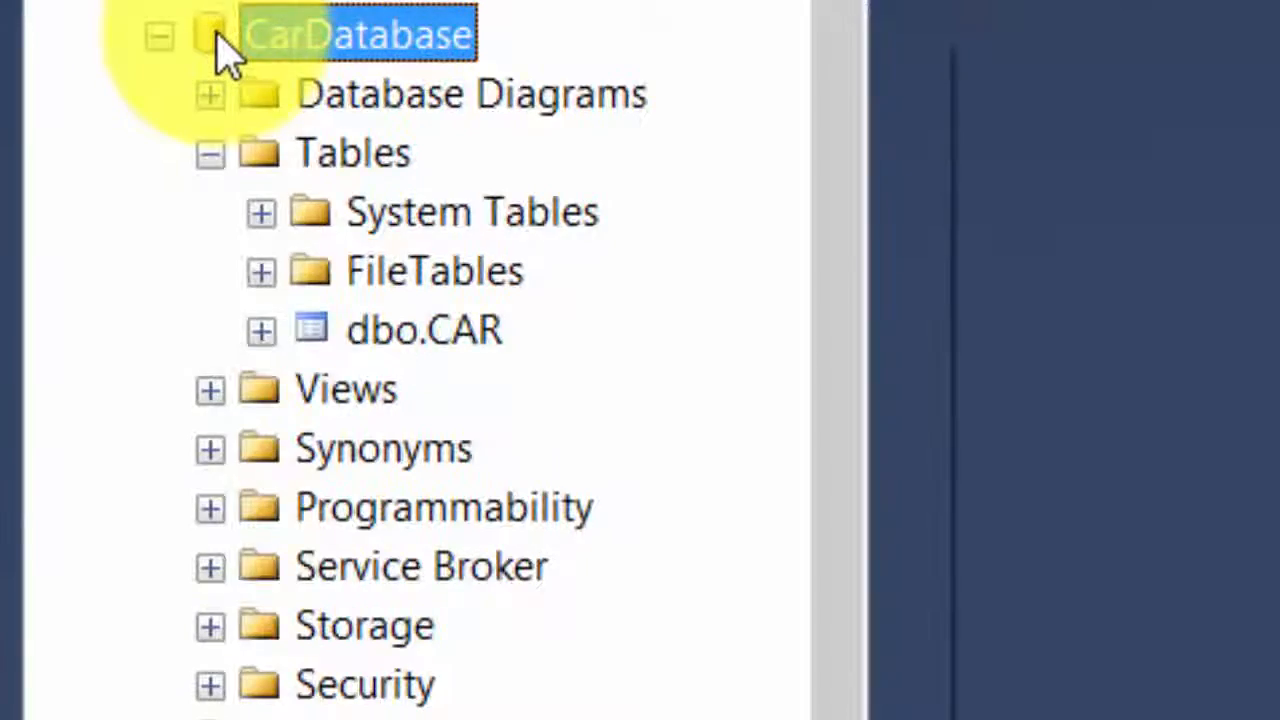
right_click(218, 38)
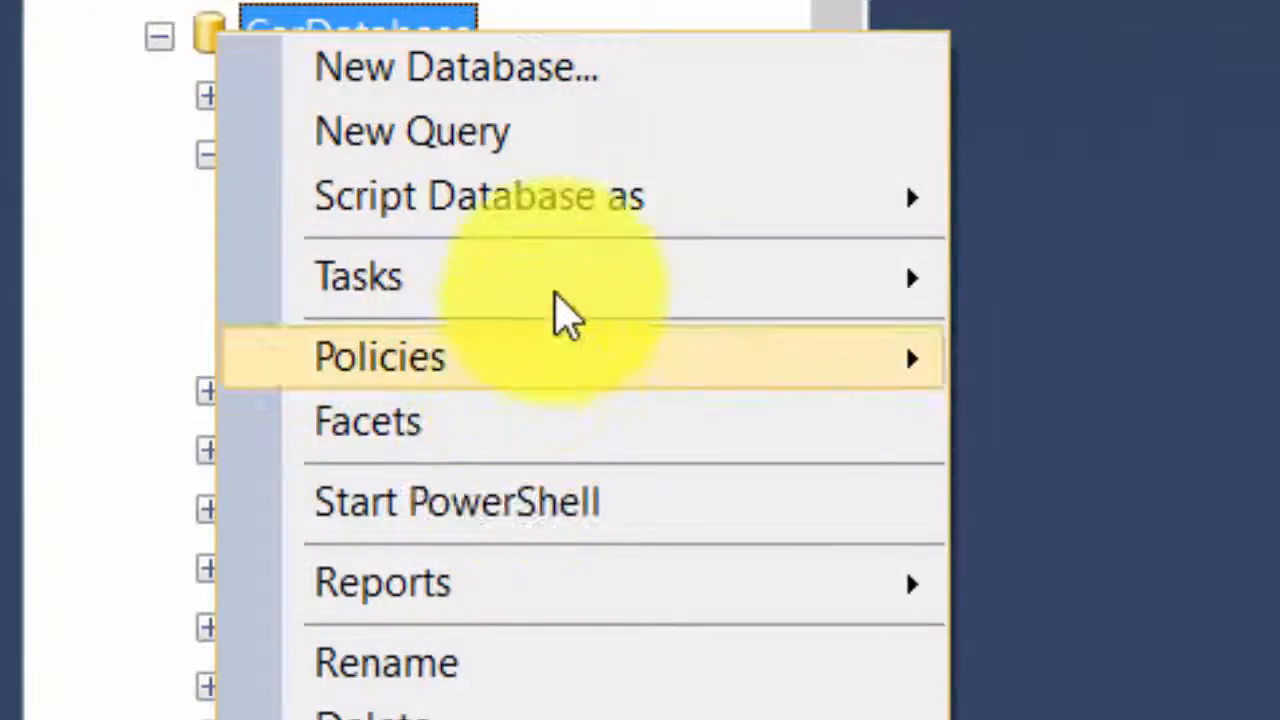
mouse_move(778, 284)
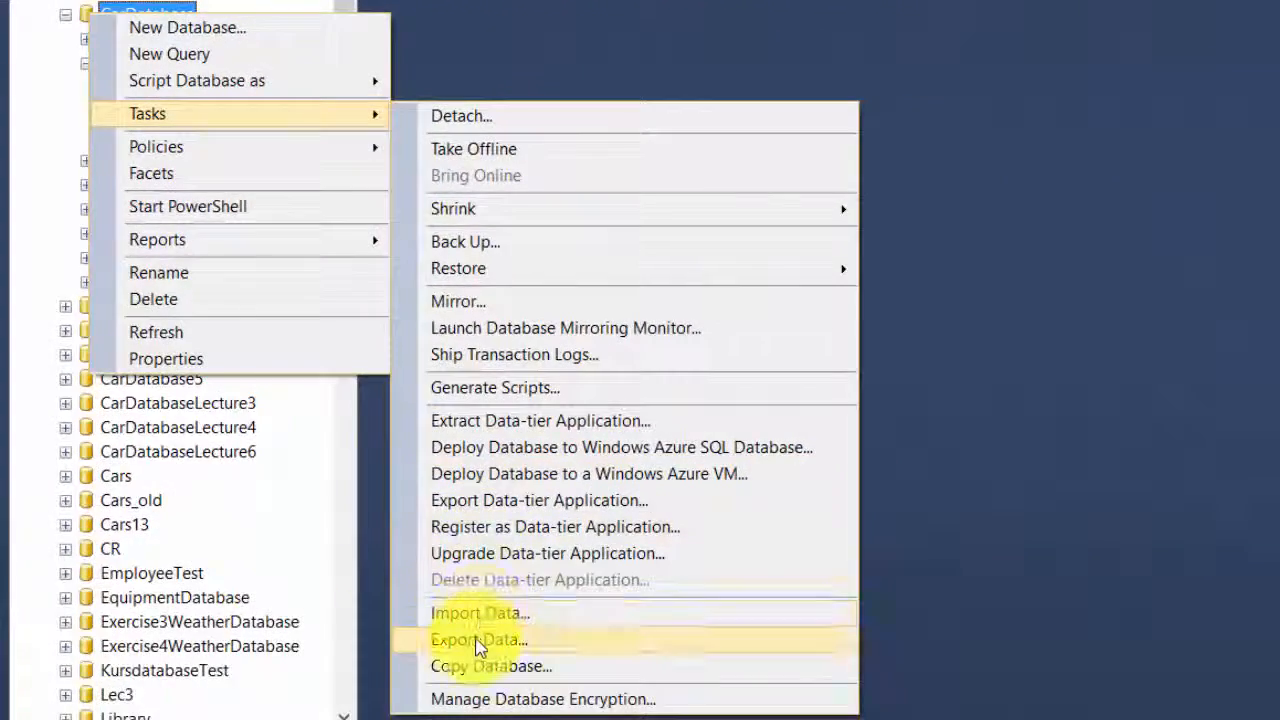
click(472, 640)
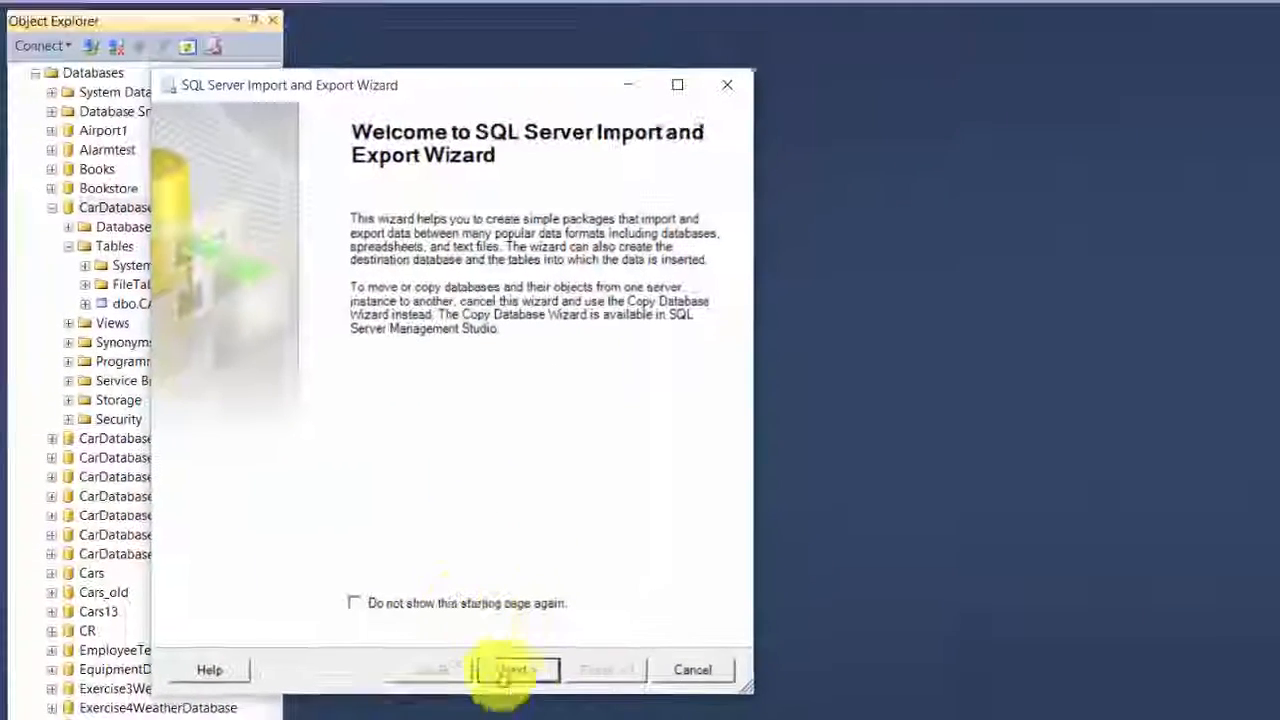
click(514, 670)
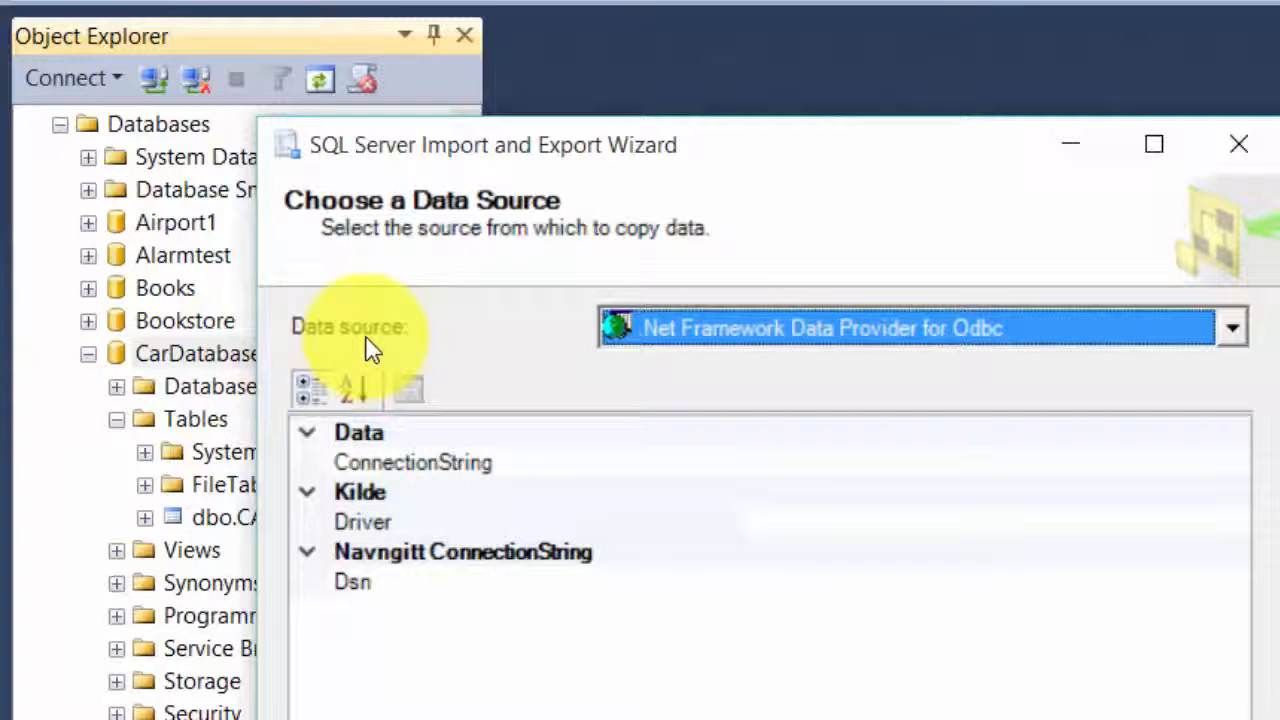
Choose SQL Server Native Client 11.0 as the data source, keep CarDatabase as the database, and continue
click(1225, 335)
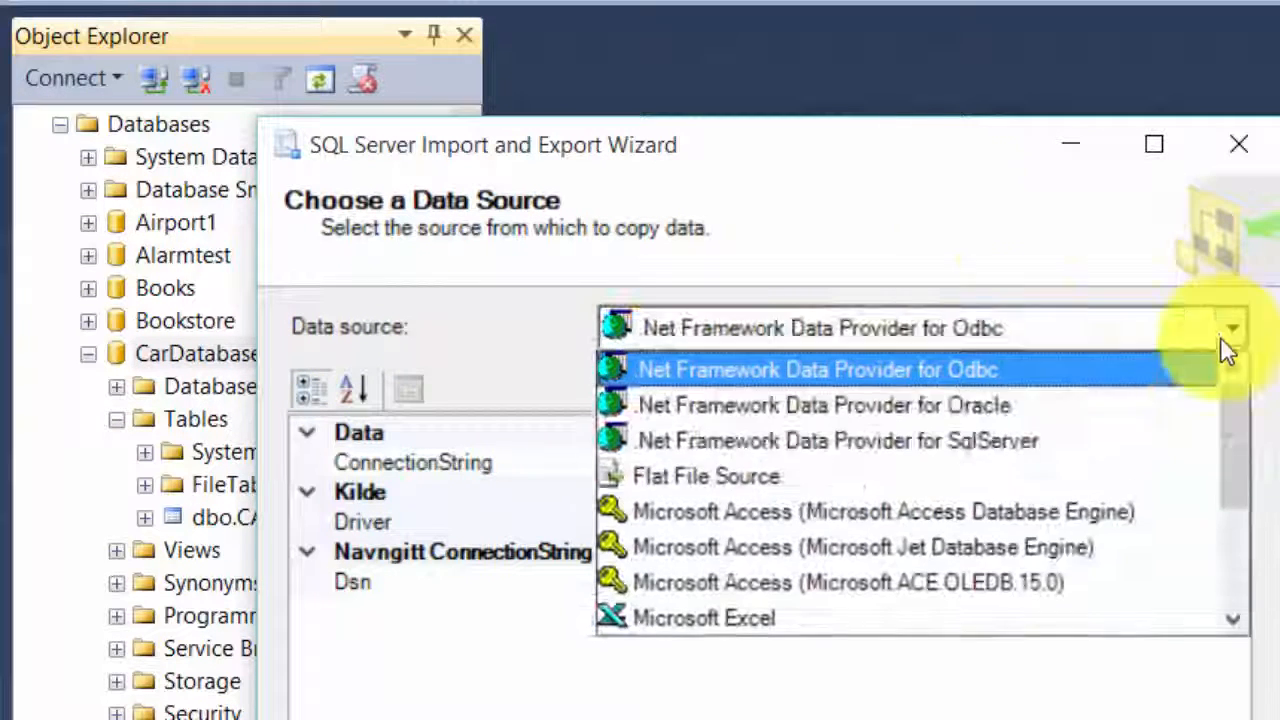
drag(1234, 430, 1225, 520)
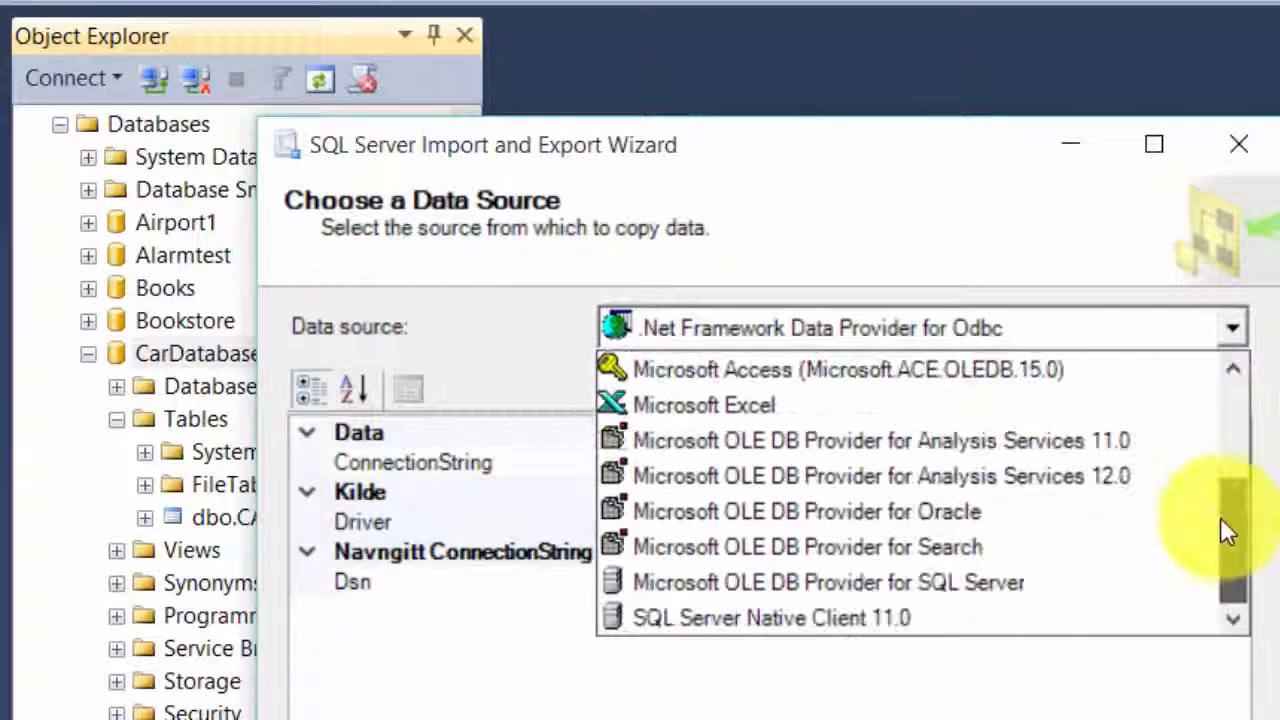
click(846, 620)
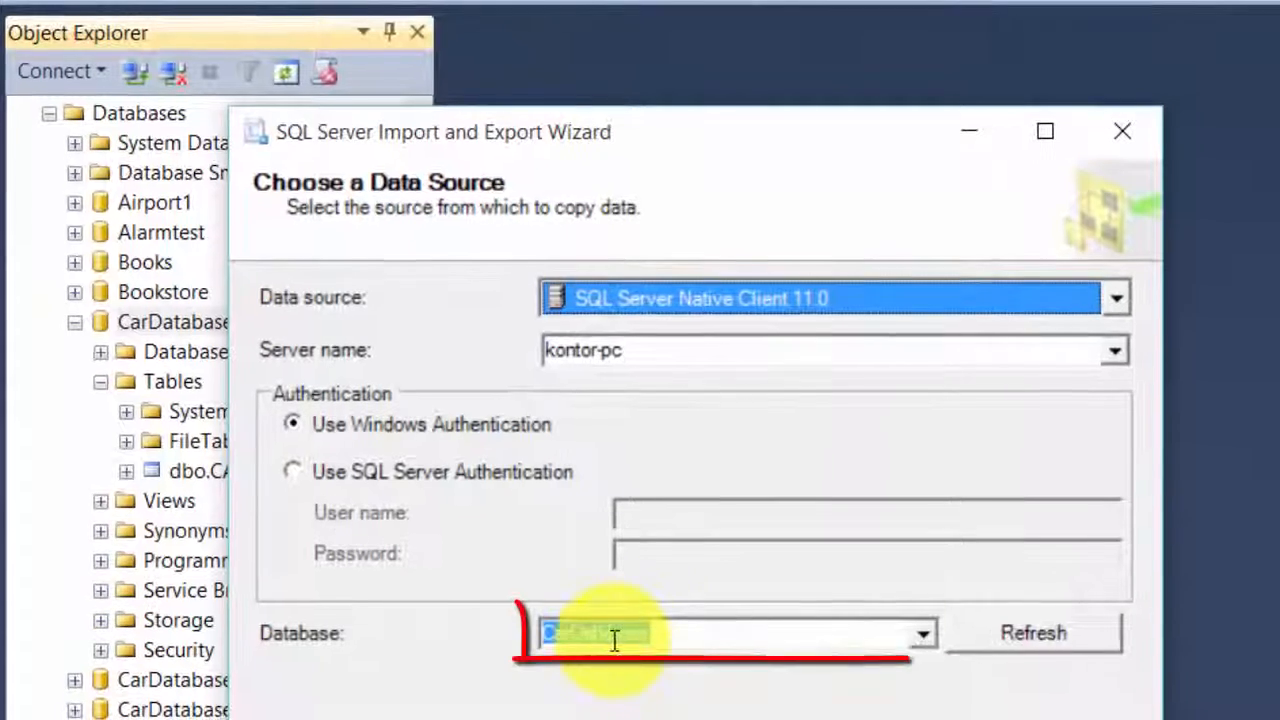
click(755, 719)
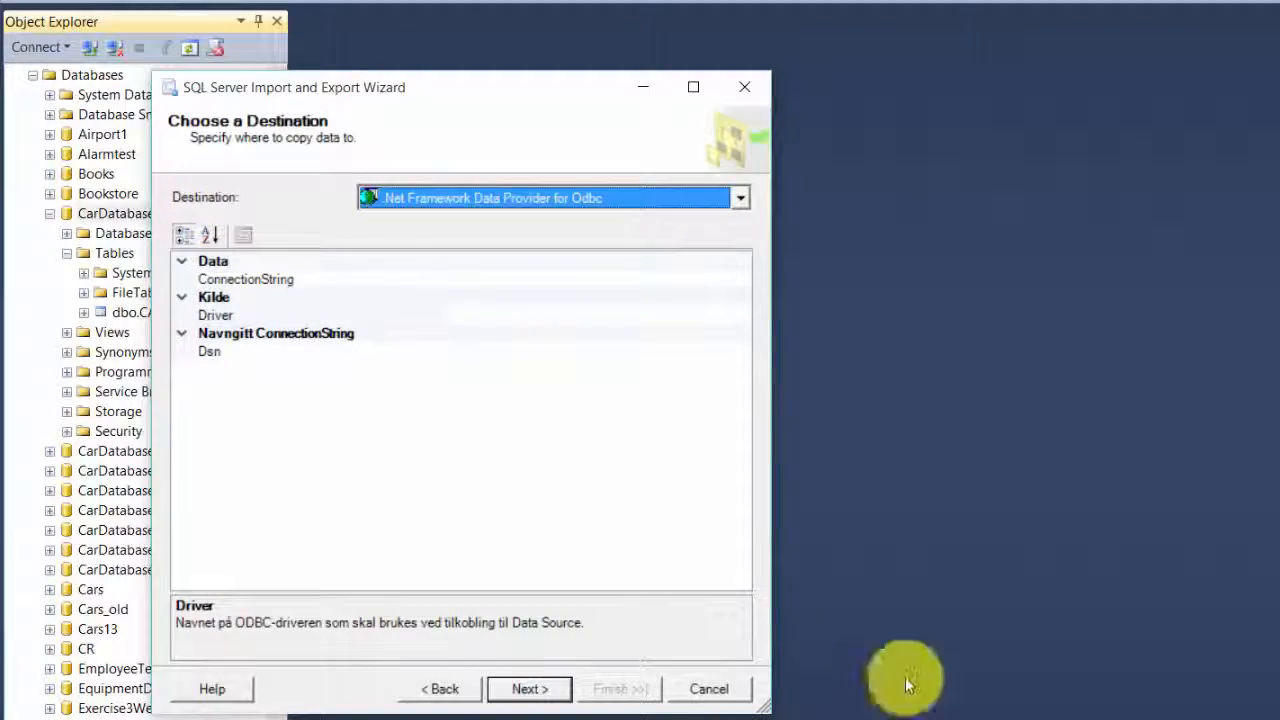
Set the export destination to Microsoft Excel with version Microsoft Excel 2007
click(740, 198)
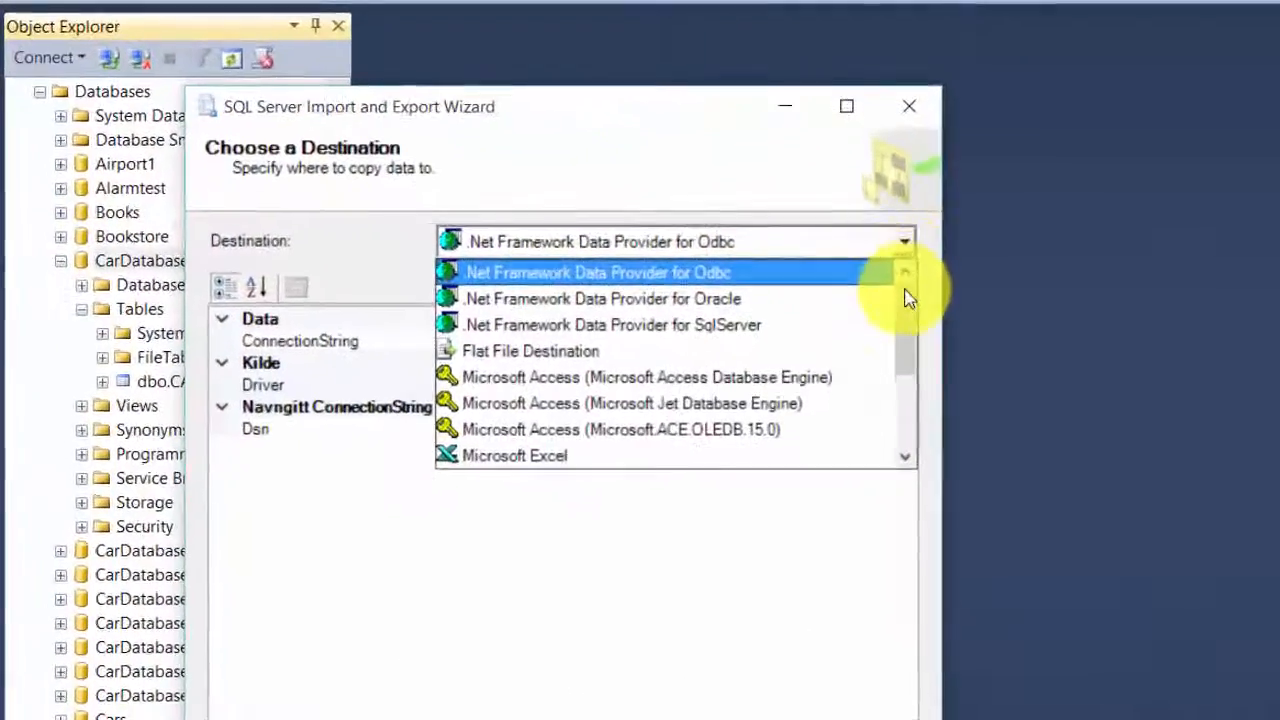
drag(736, 238, 739, 271)
scroll(1148, 420, down, 1)
click(790, 512)
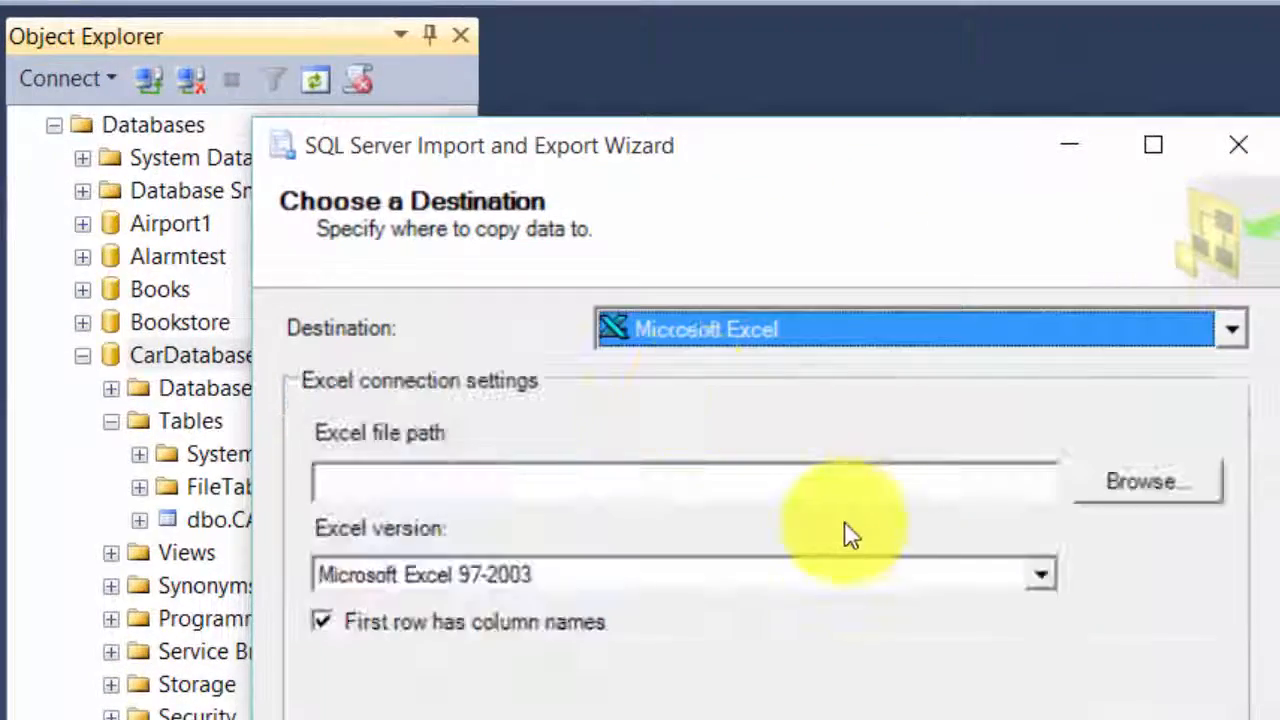
click(861, 597)
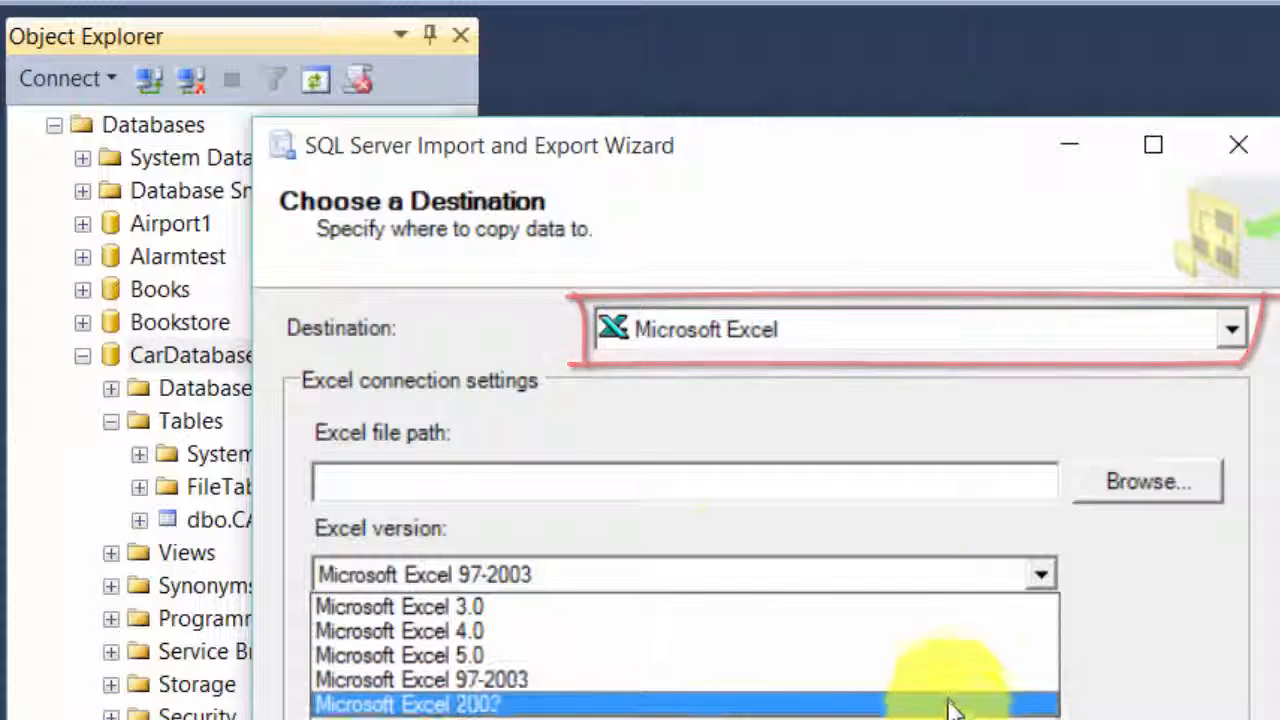
click(951, 700)
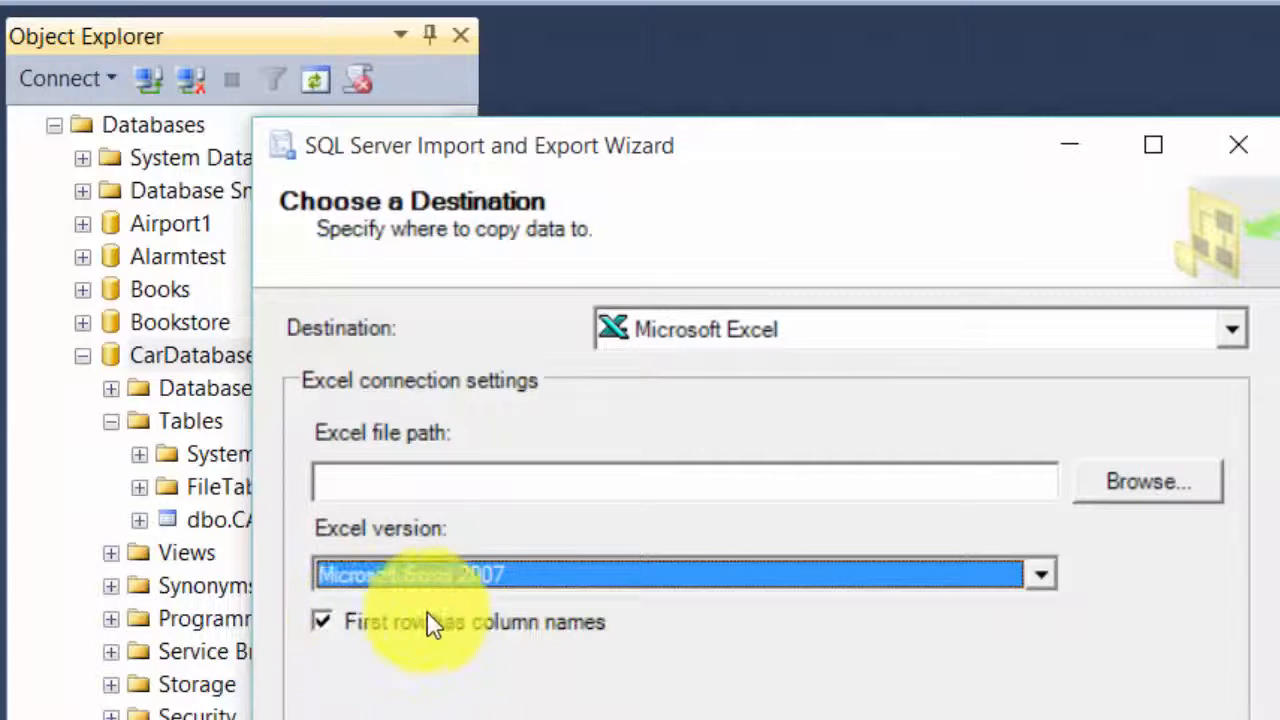
Pick CarDatabase.xlsx as the destination Excel file, keep the first row as column names, and continue
click(1094, 482)
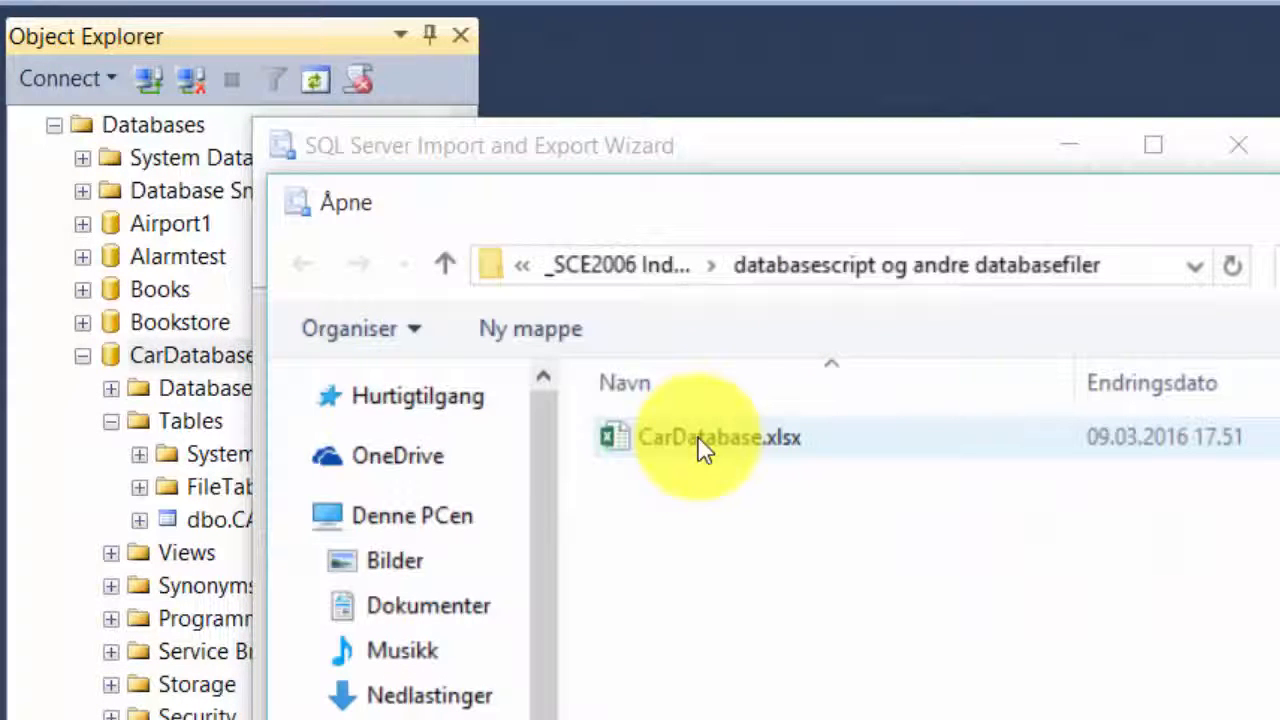
double_click(703, 447)
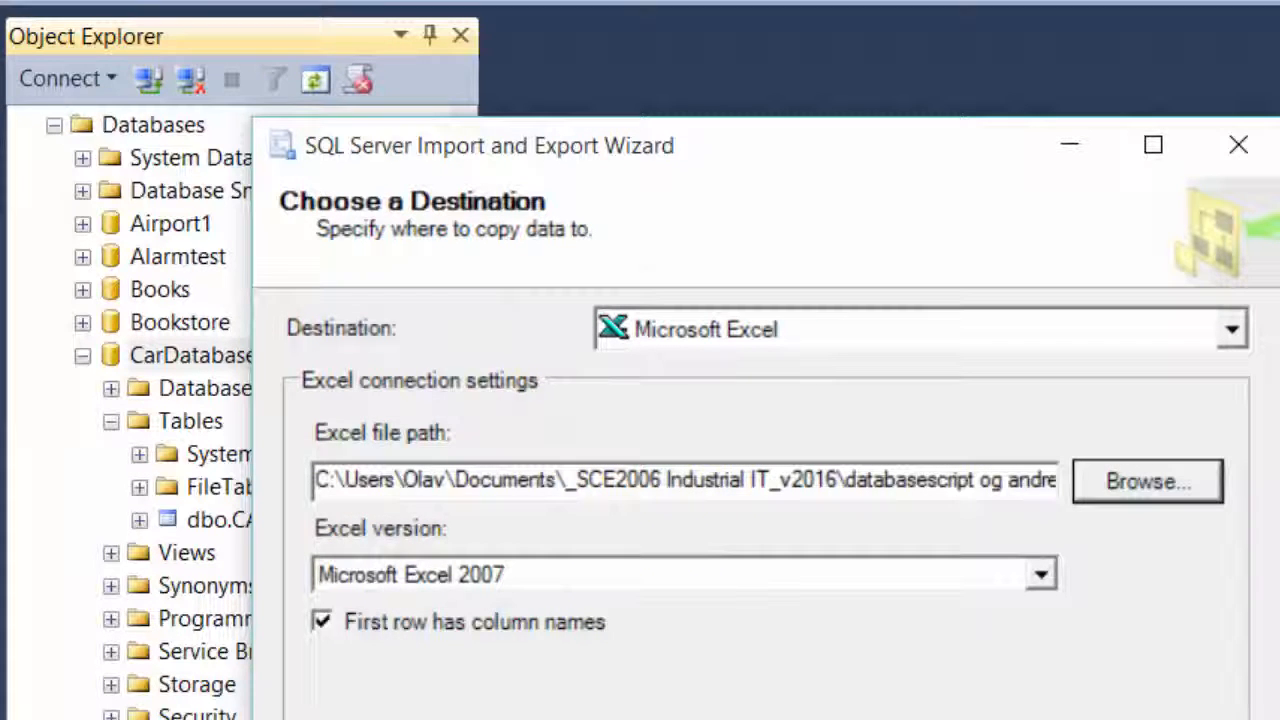
key(alt+n)
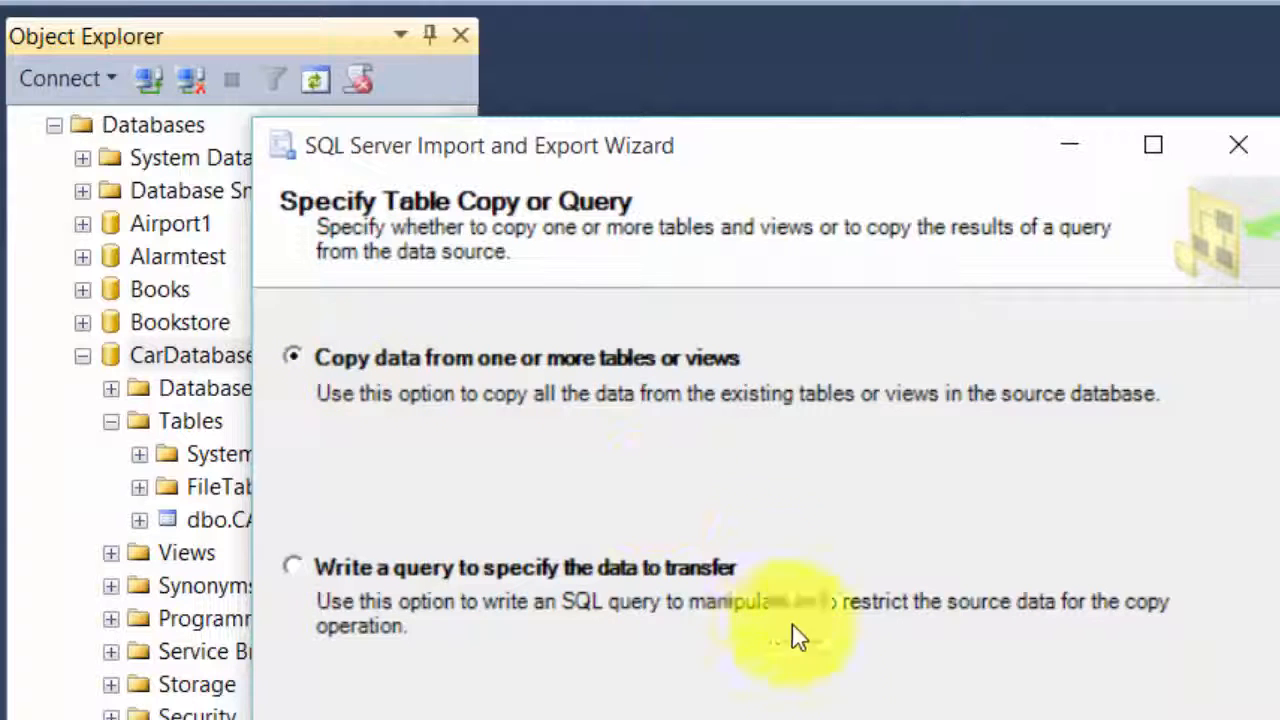
Keep copying data from tables, choose [dbo].[CAR] as the source, and name its destination CARBACKUP
key(alt+n)
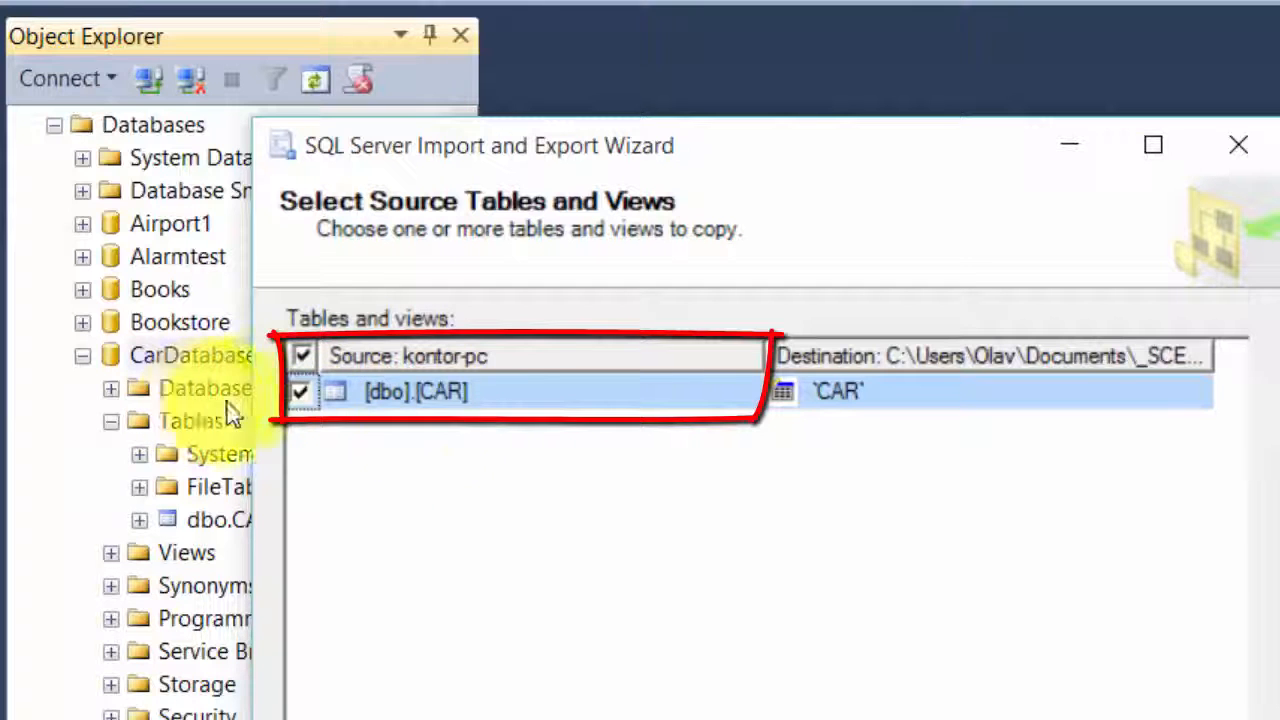
click(862, 392)
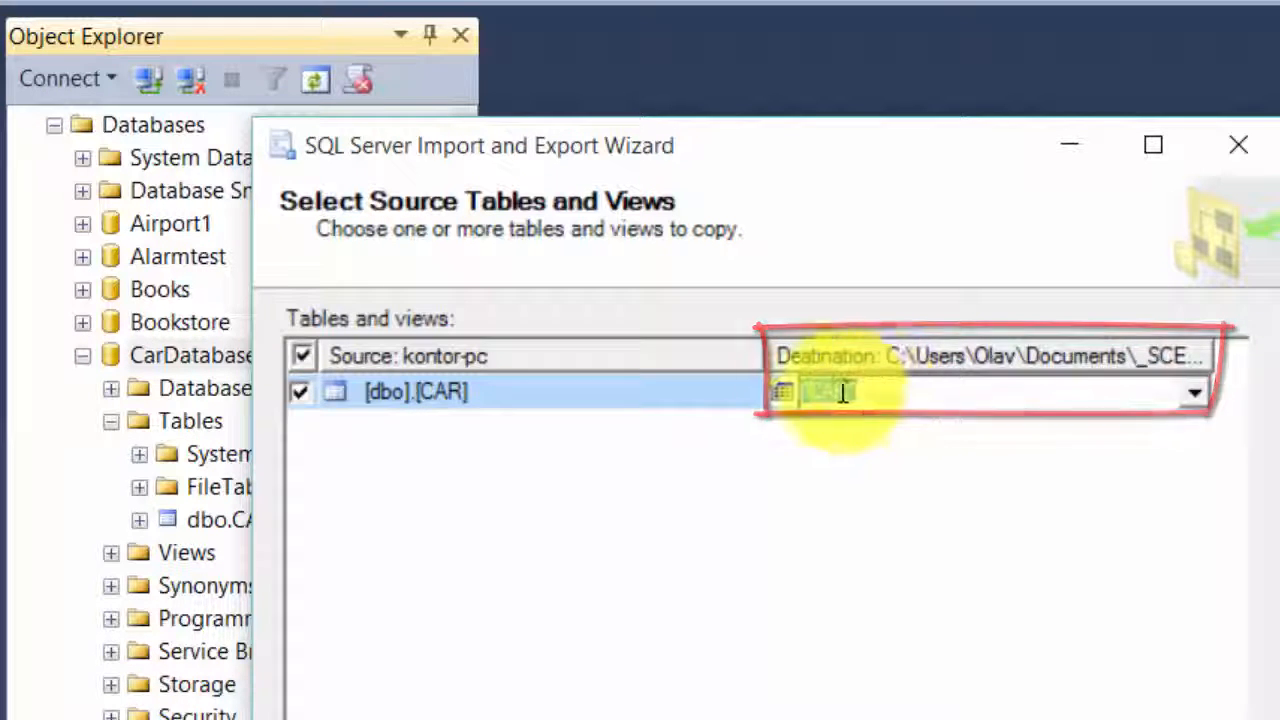
click(846, 391)
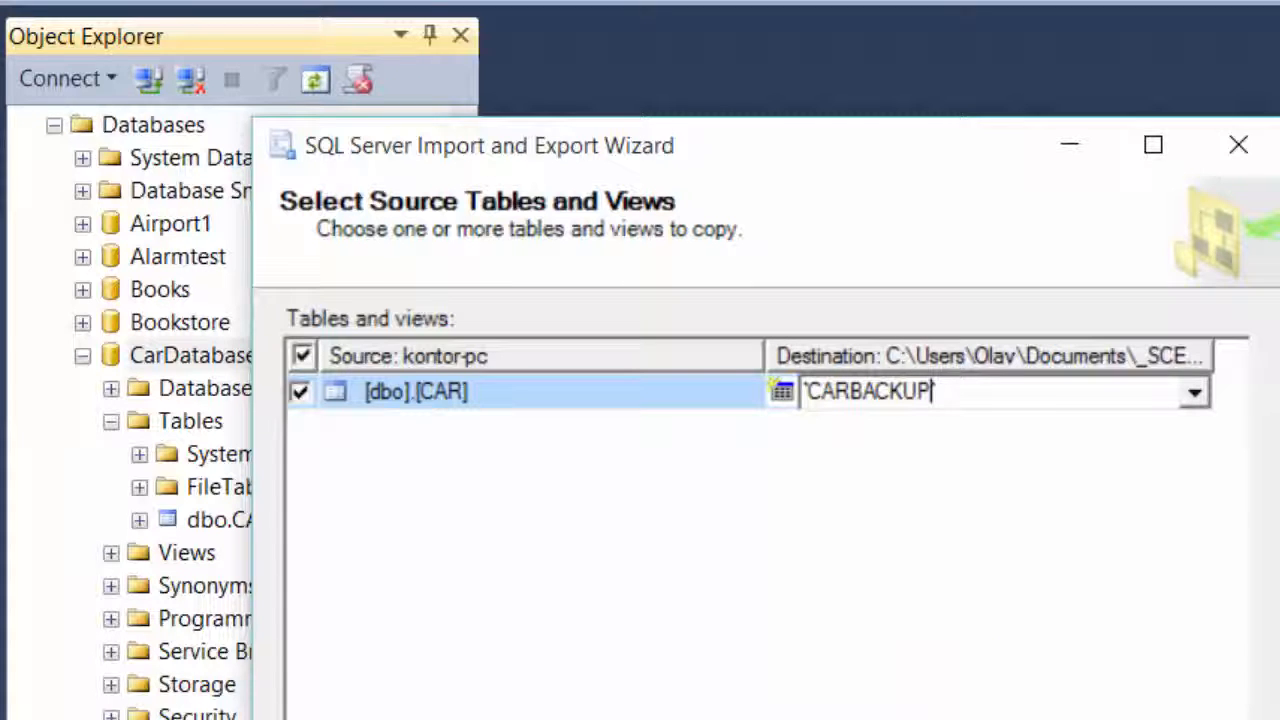
key(Return)
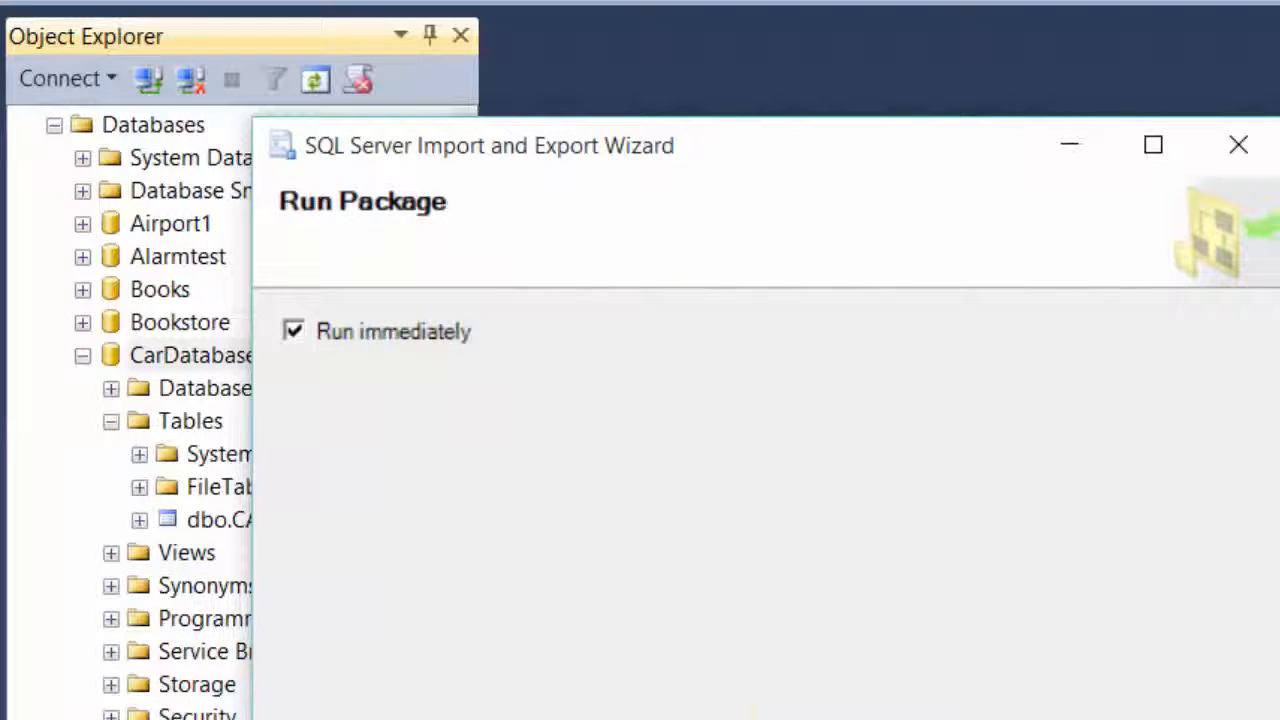
Run the export package immediately without saving it, and close the wizard at the end
click(518, 677)
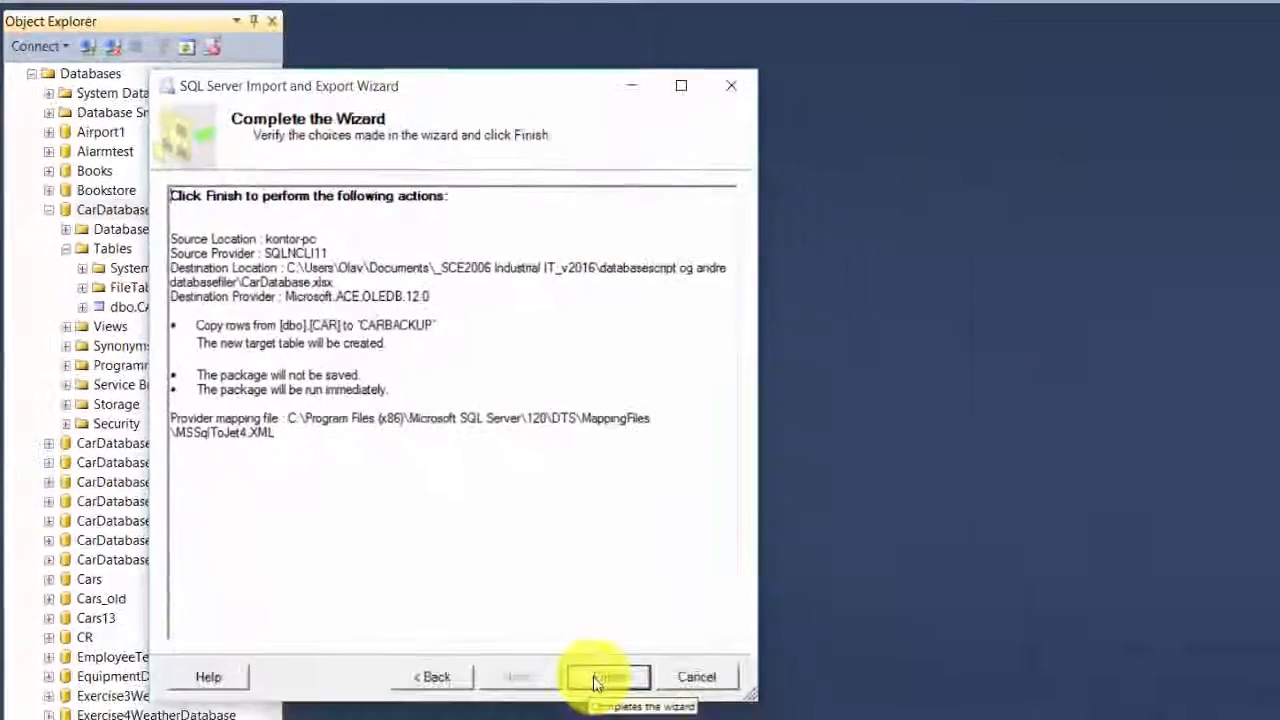
click(592, 679)
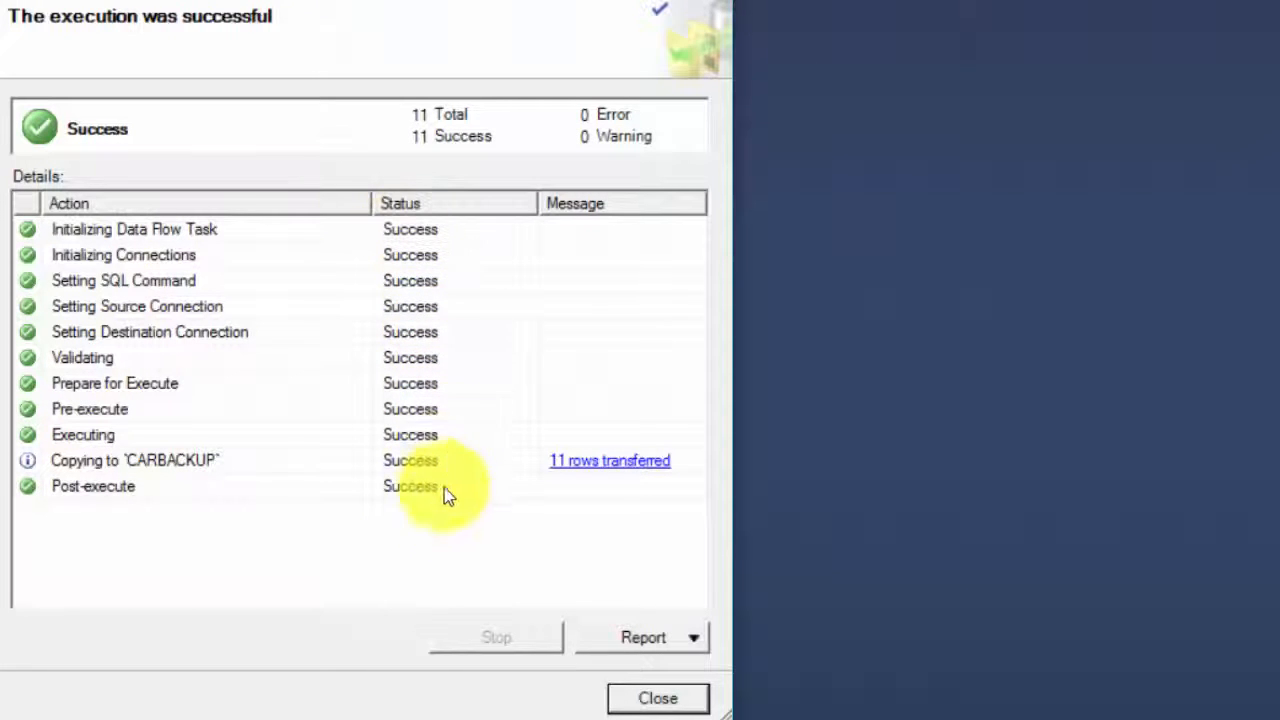
click(640, 703)
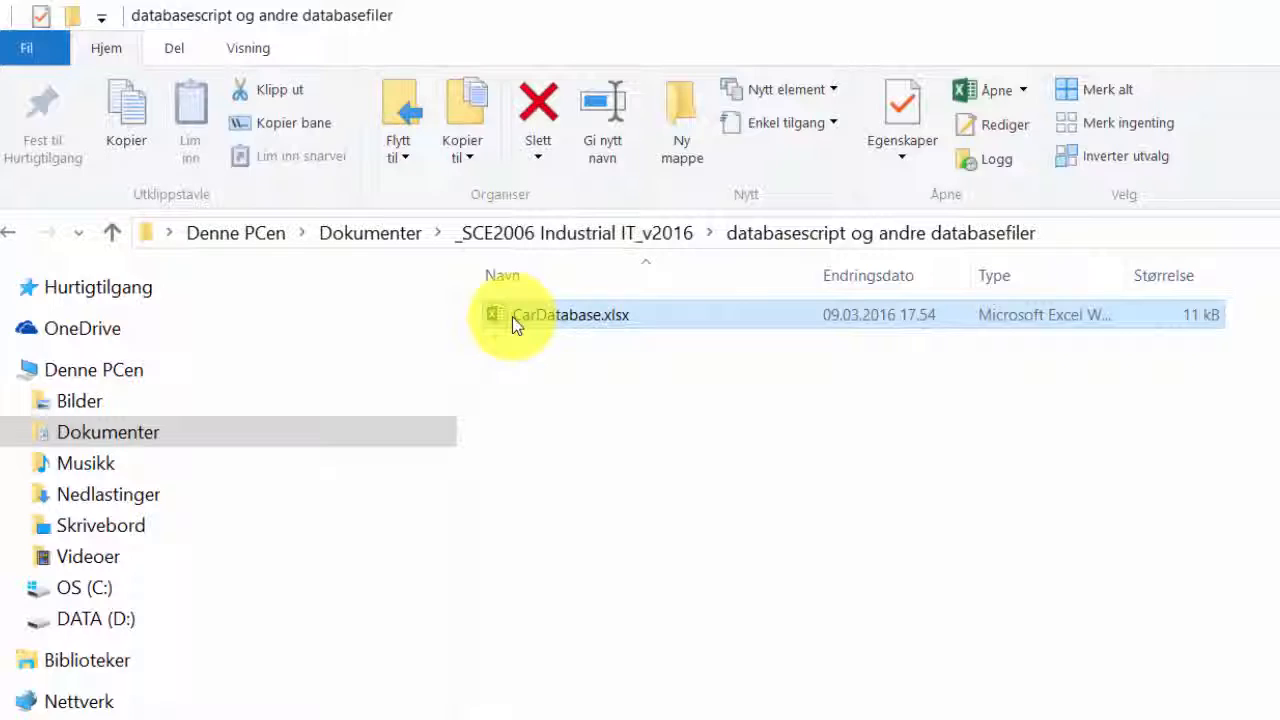
Open CarDatabase.xlsx in Excel and show the CARBACKUP sheet to check the exported rows
double_click(512, 316)
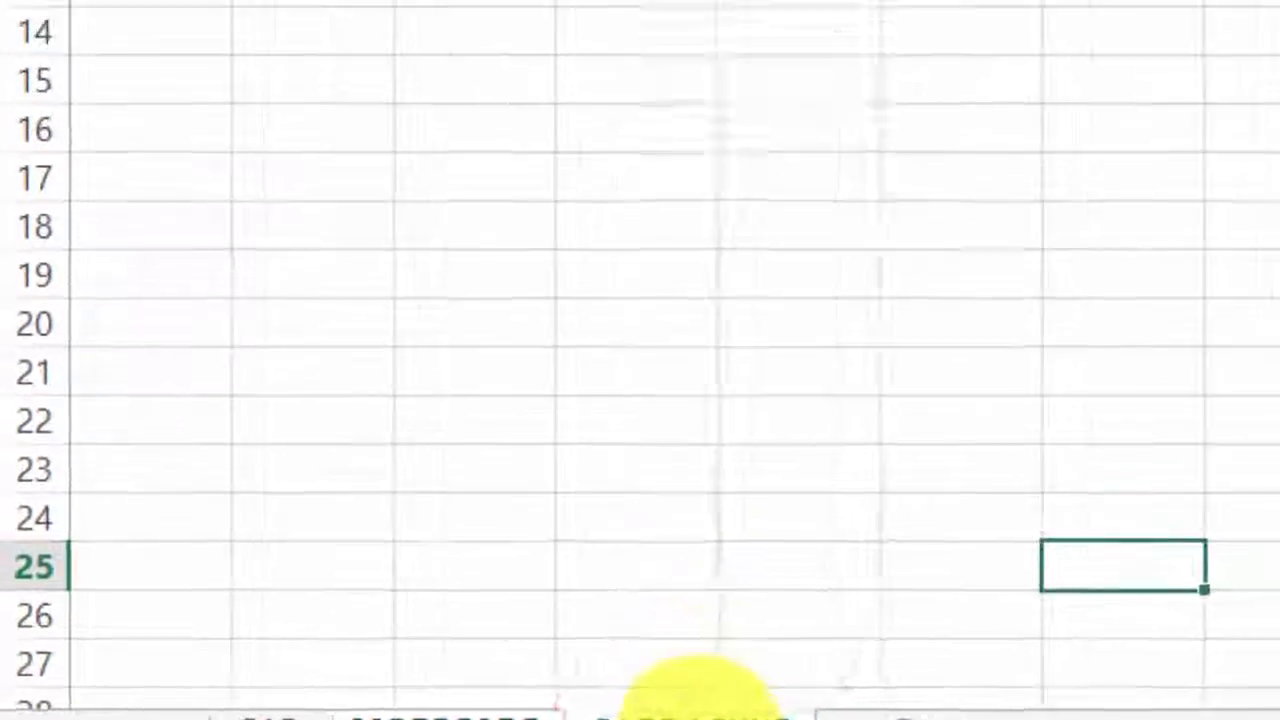
click(733, 640)
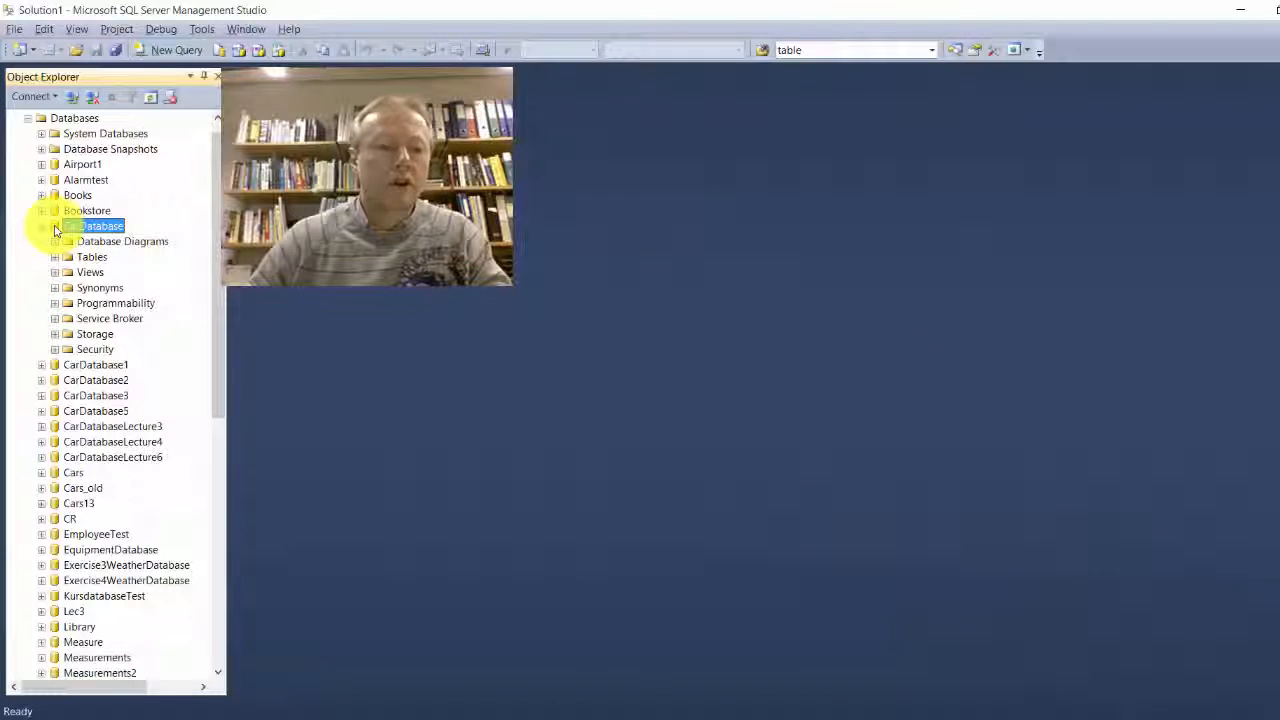
Back in SQL Server Management Studio, bring up the available tasks for CarDatabase
right_click(57, 229)
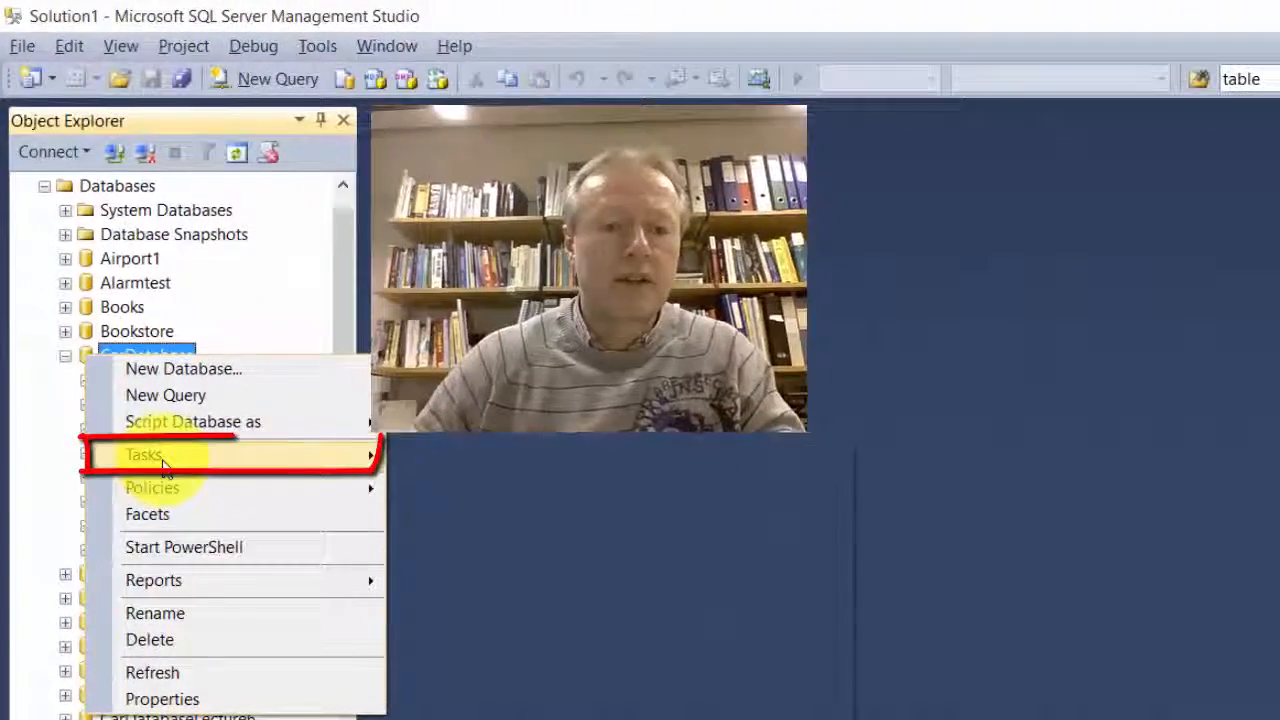
mouse_move(340, 456)
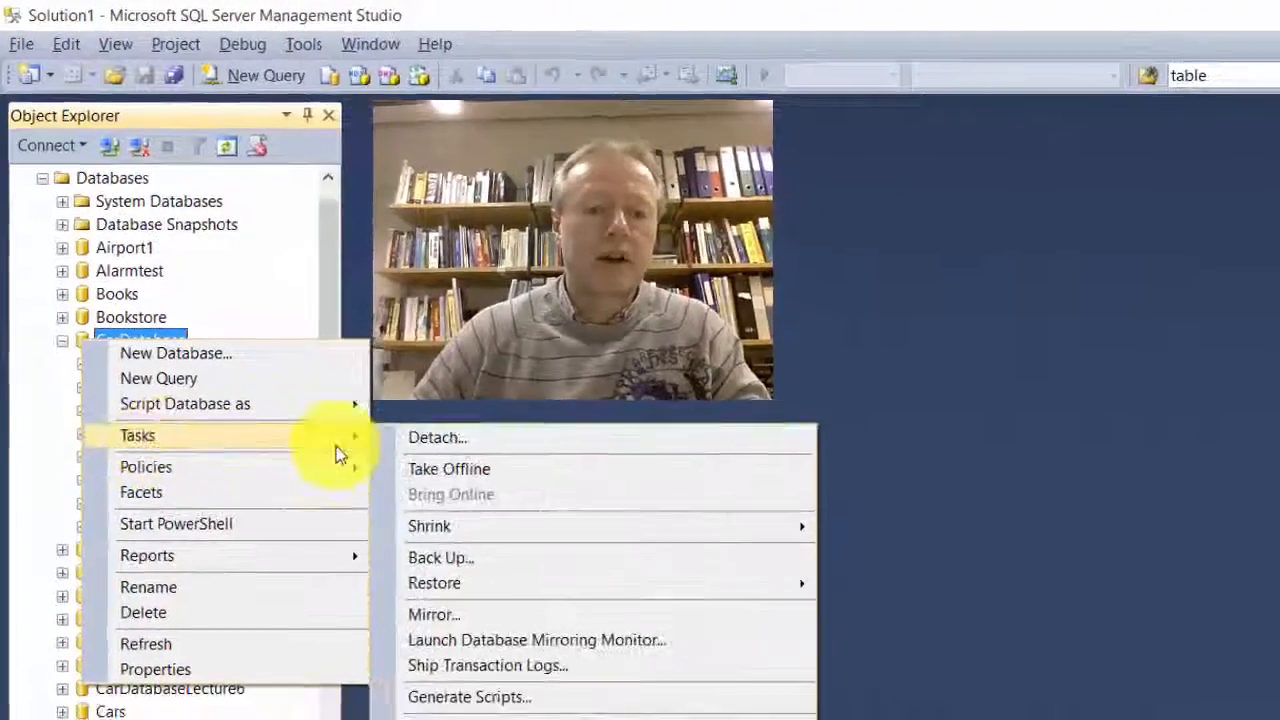